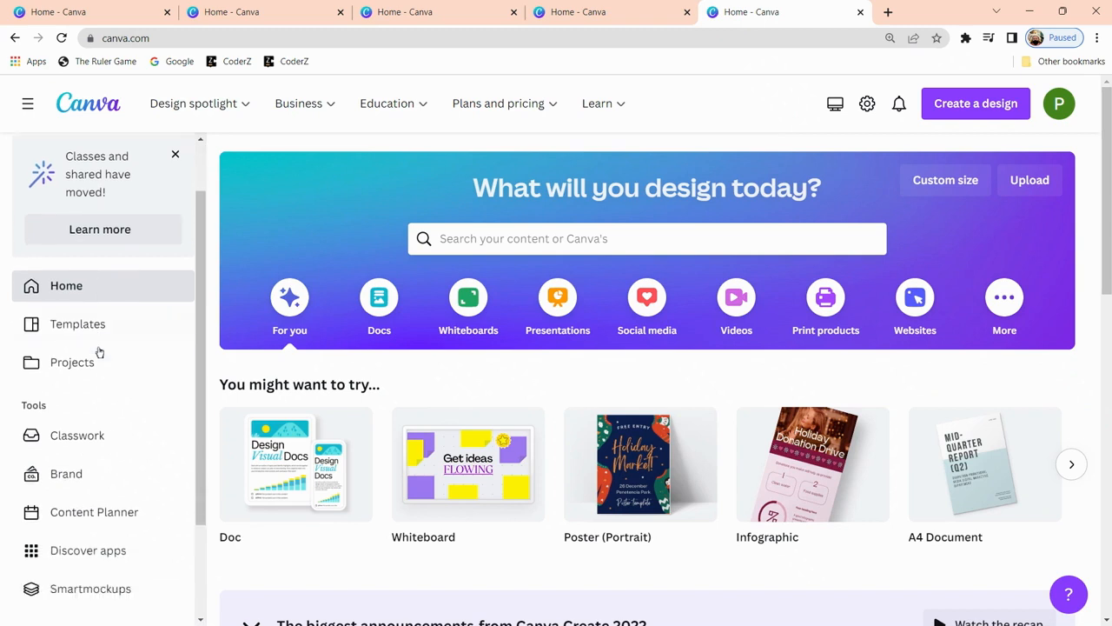
scroll(102, 357, up, 3)
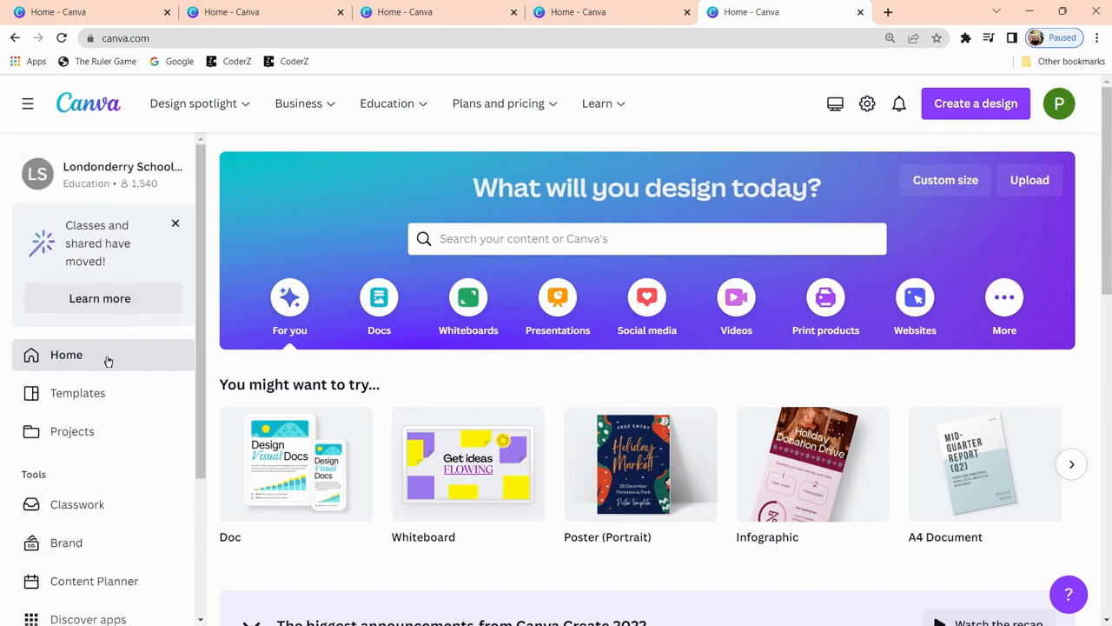
mouse_move(207, 109)
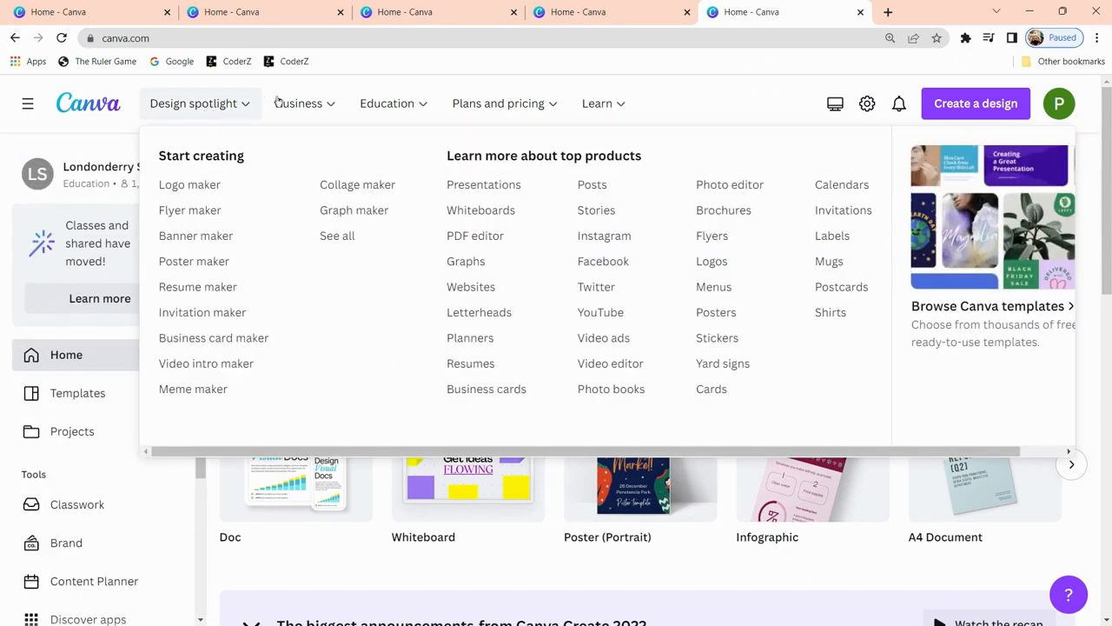
mouse_move(507, 106)
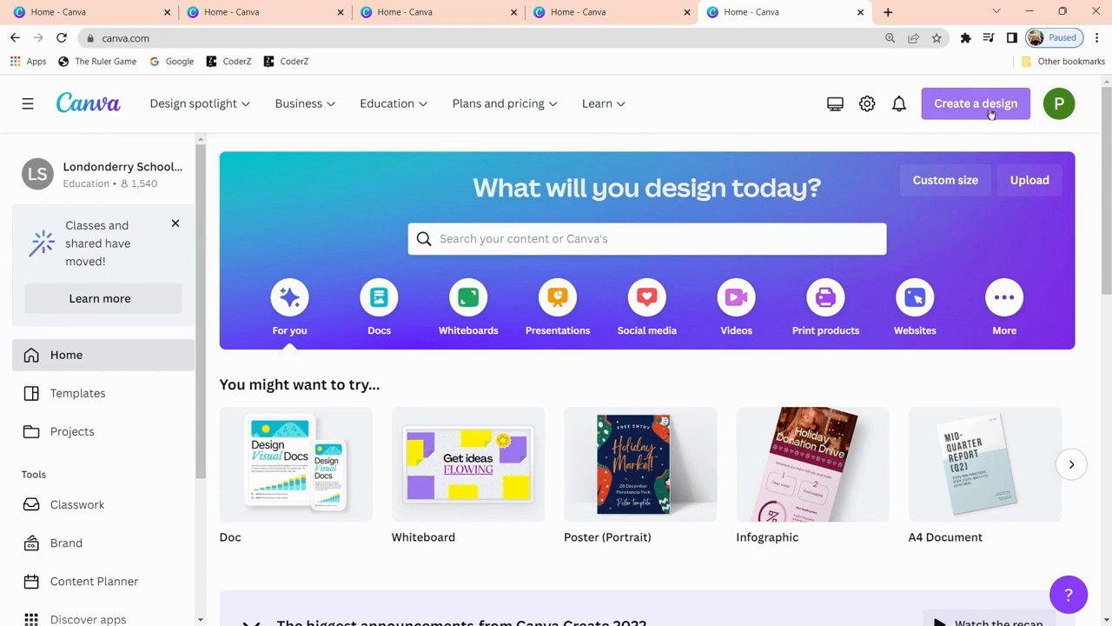
- Create a new Poster (Portrait) design from the suggested design types
click(983, 103)
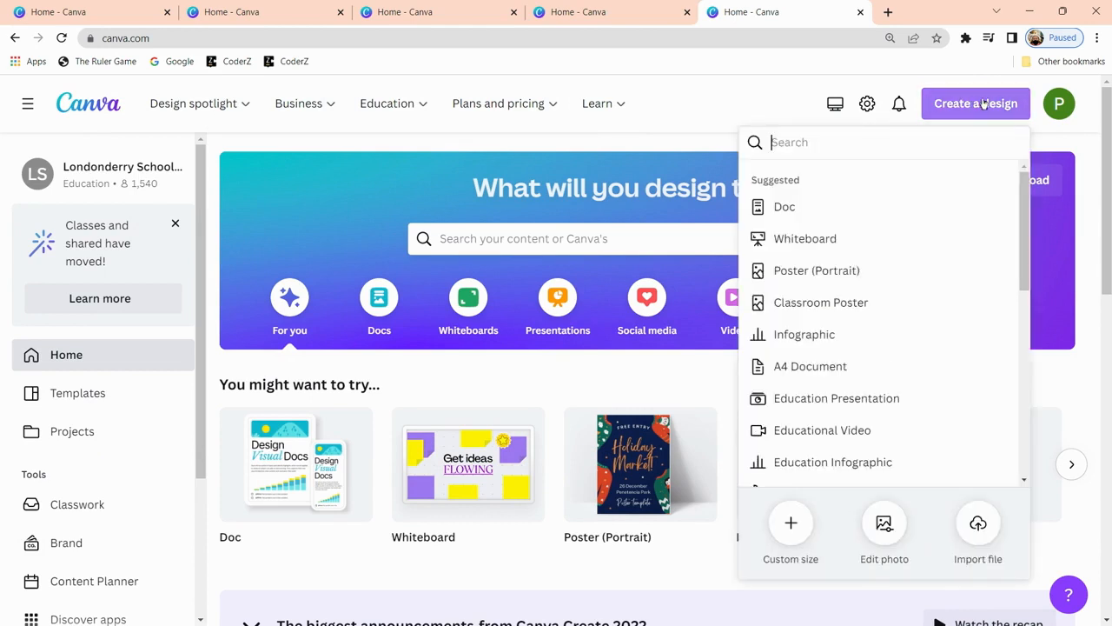
scroll(849, 243, down, 6)
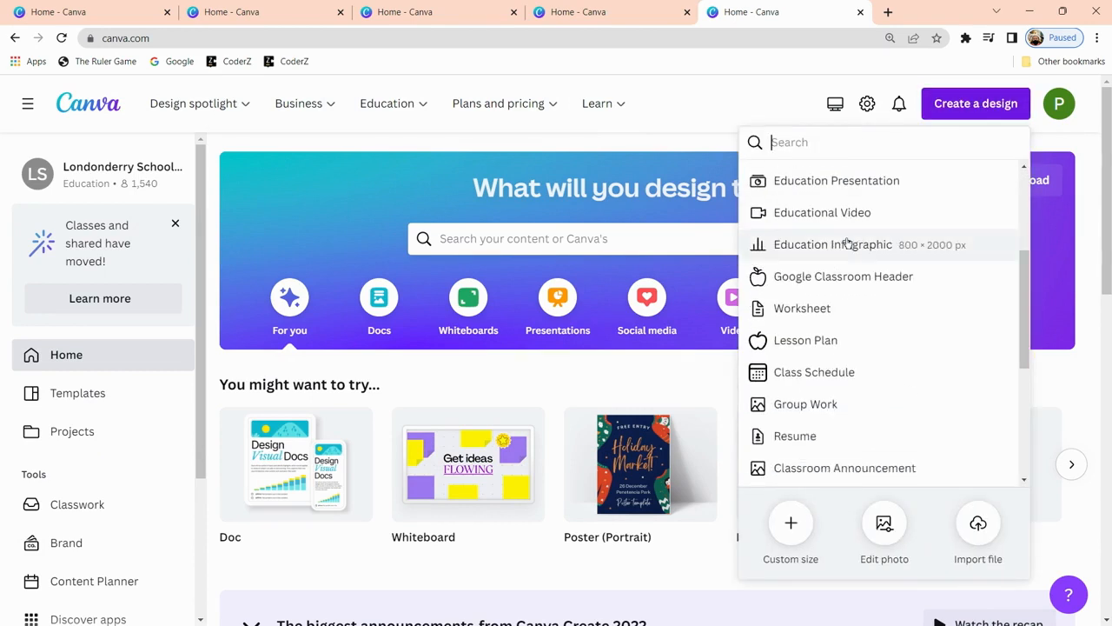
scroll(856, 291, down, 2)
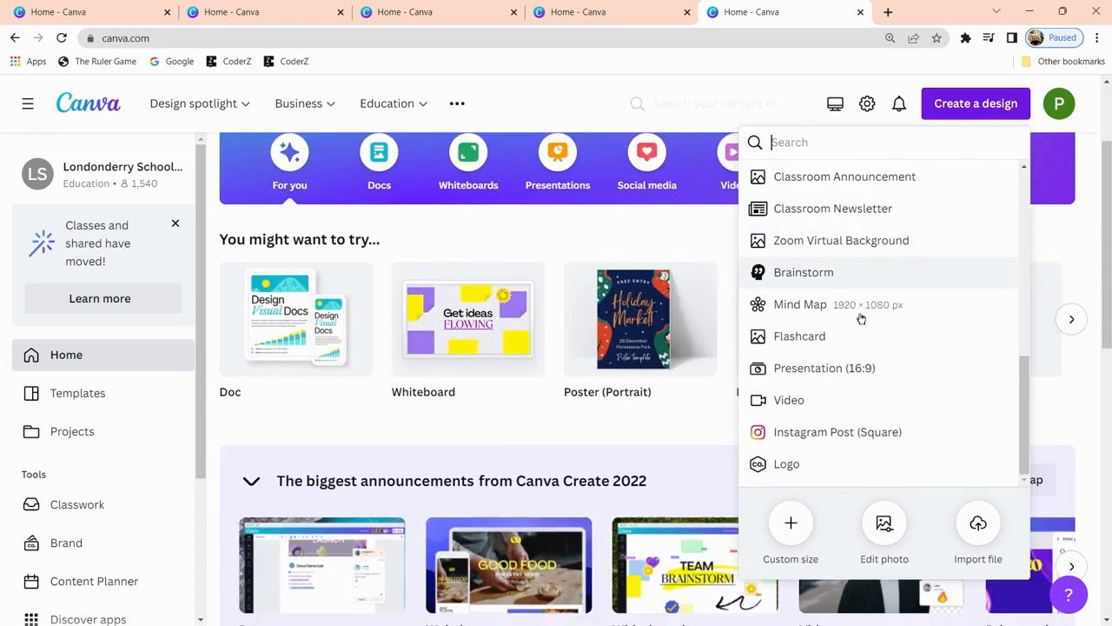
scroll(859, 330, up, 5)
scroll(868, 334, up, 3)
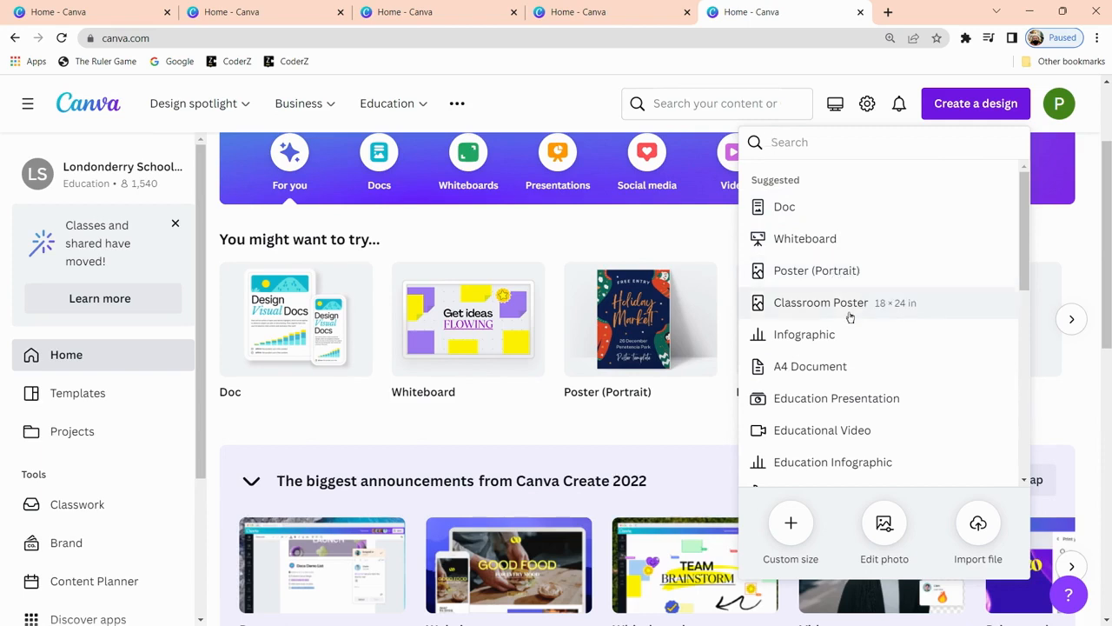
click(843, 271)
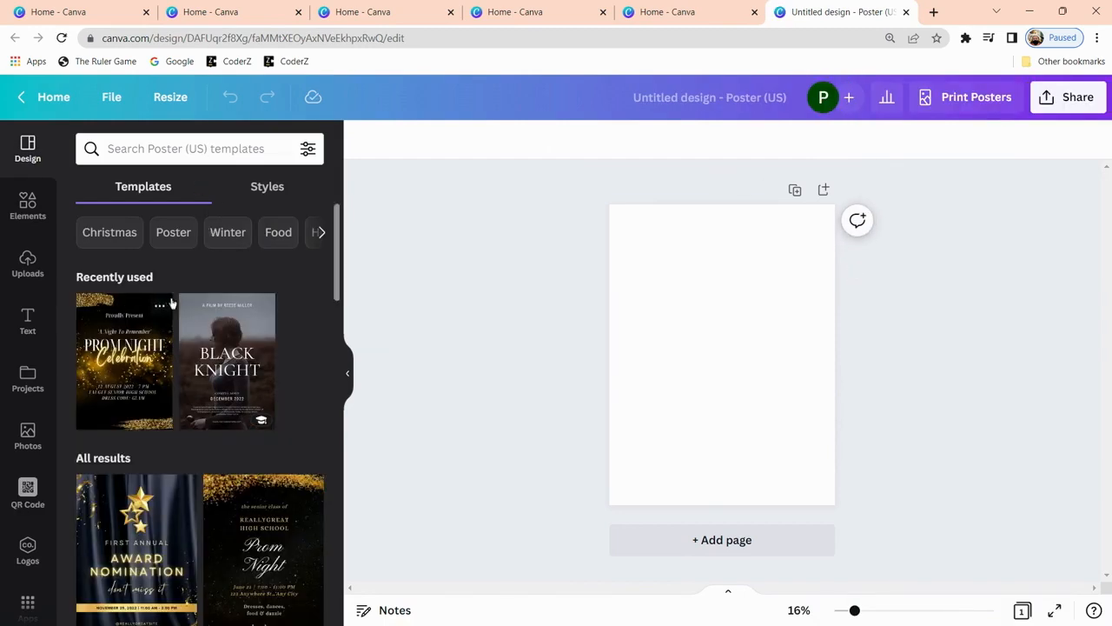
- Browse the poster templates and apply the white "Love of my life" movie poster template to the blank page
scroll(285, 366, down, 5)
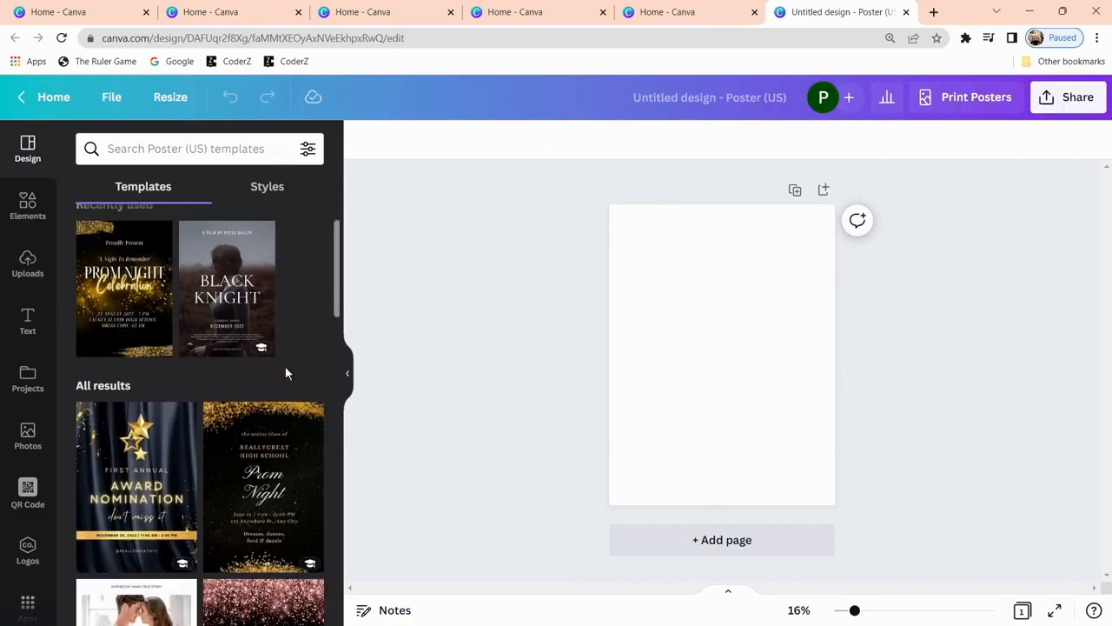
scroll(285, 366, down, 4)
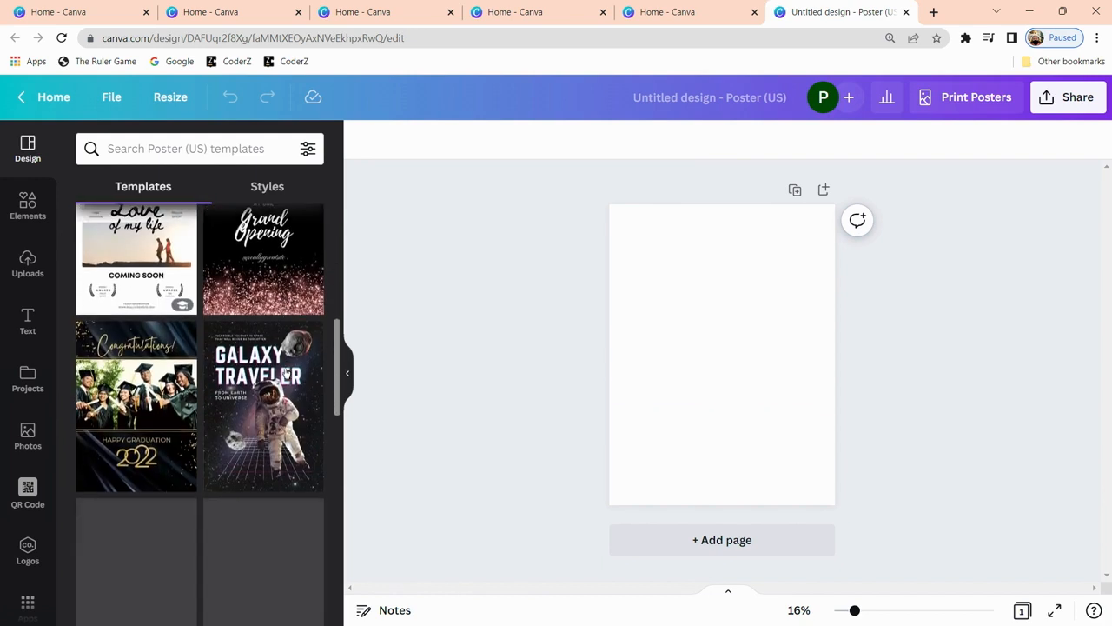
scroll(250, 438, down, 5)
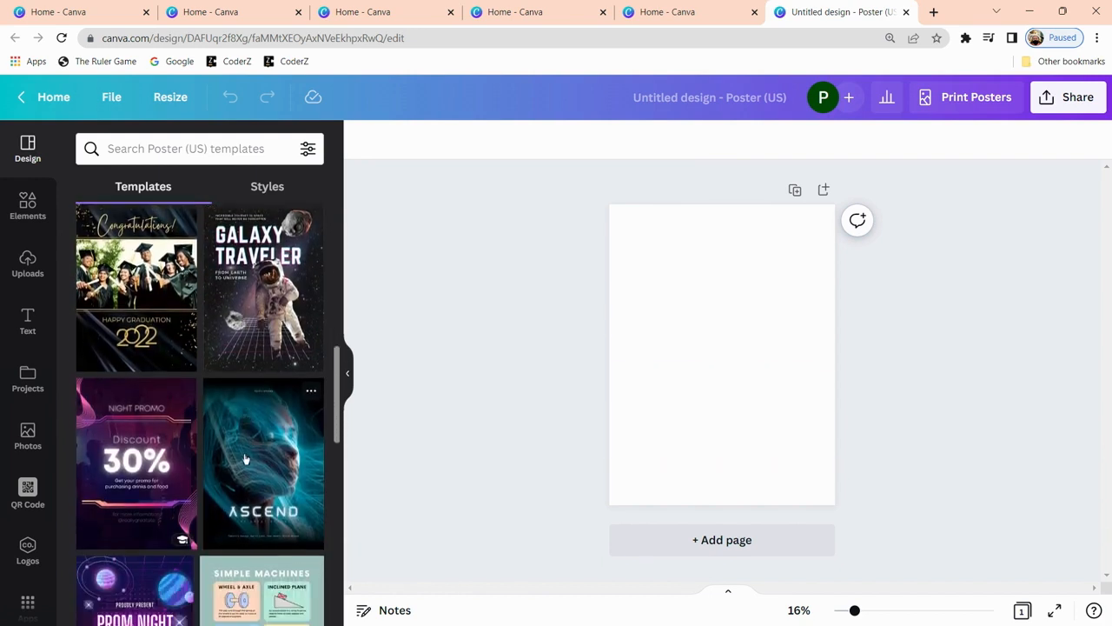
scroll(254, 436, down, 13)
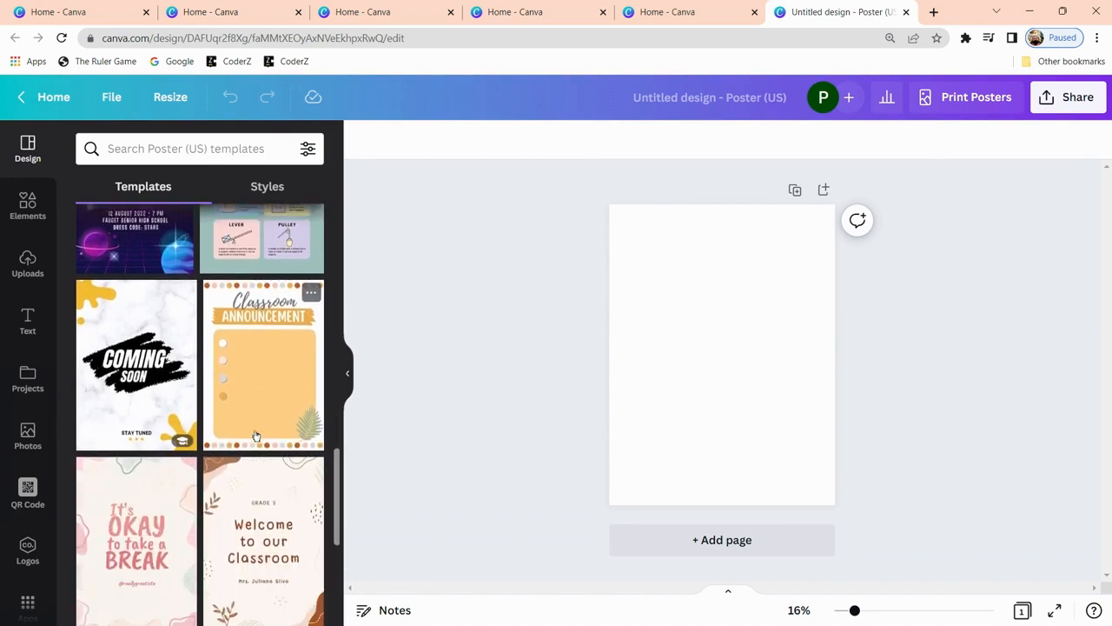
scroll(251, 441, down, 3)
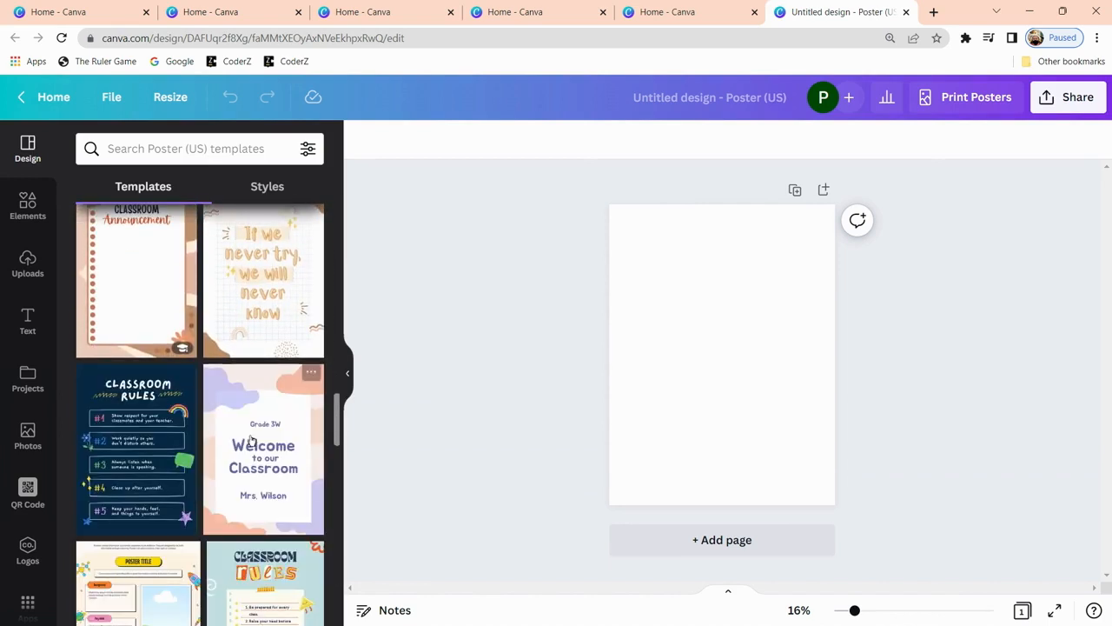
scroll(250, 441, down, 3)
scroll(250, 440, down, 10)
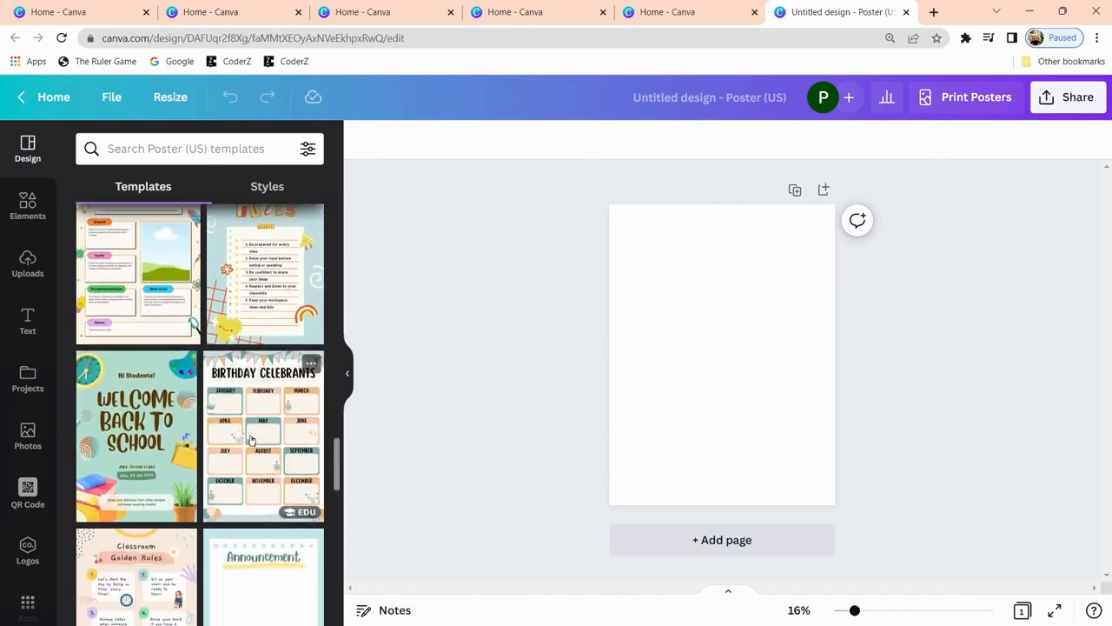
scroll(250, 440, down, 5)
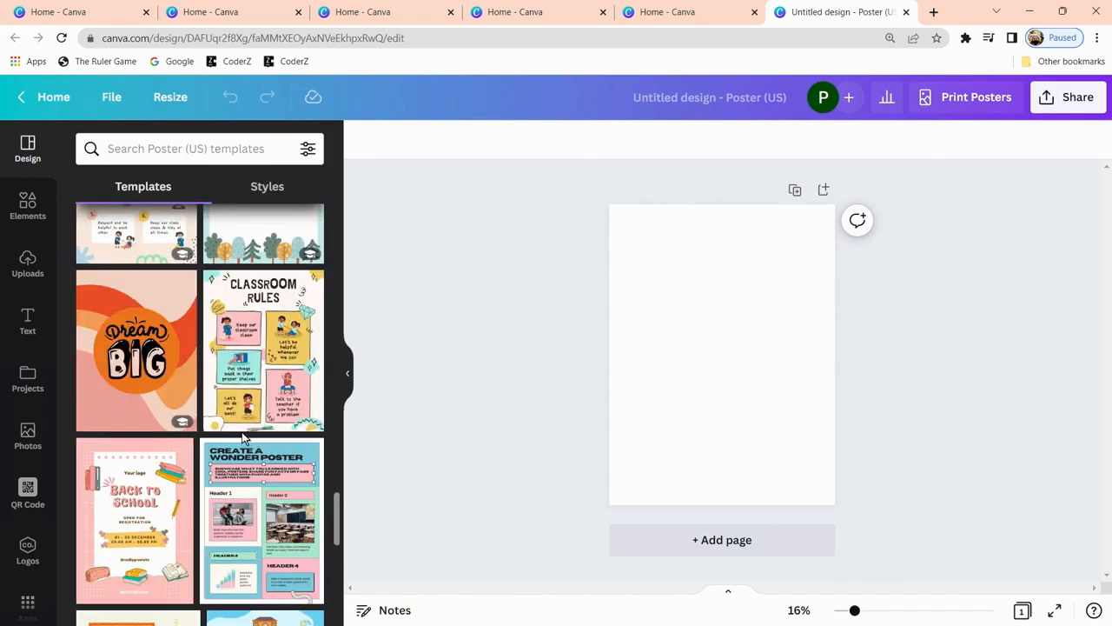
scroll(257, 434, down, 5)
scroll(259, 426, up, 20)
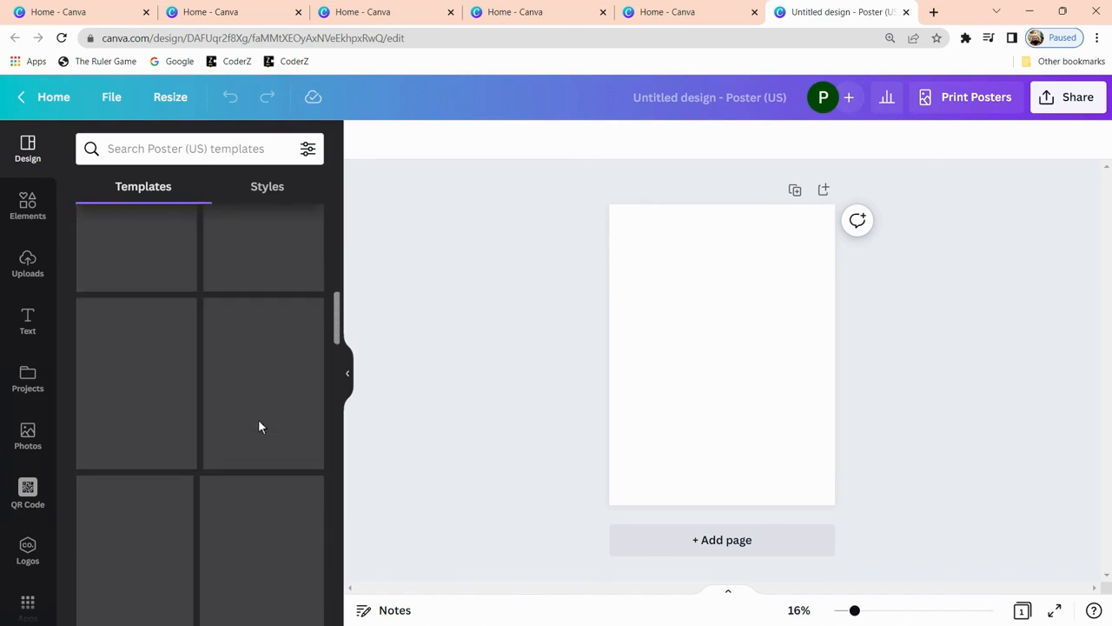
scroll(252, 424, down, 10)
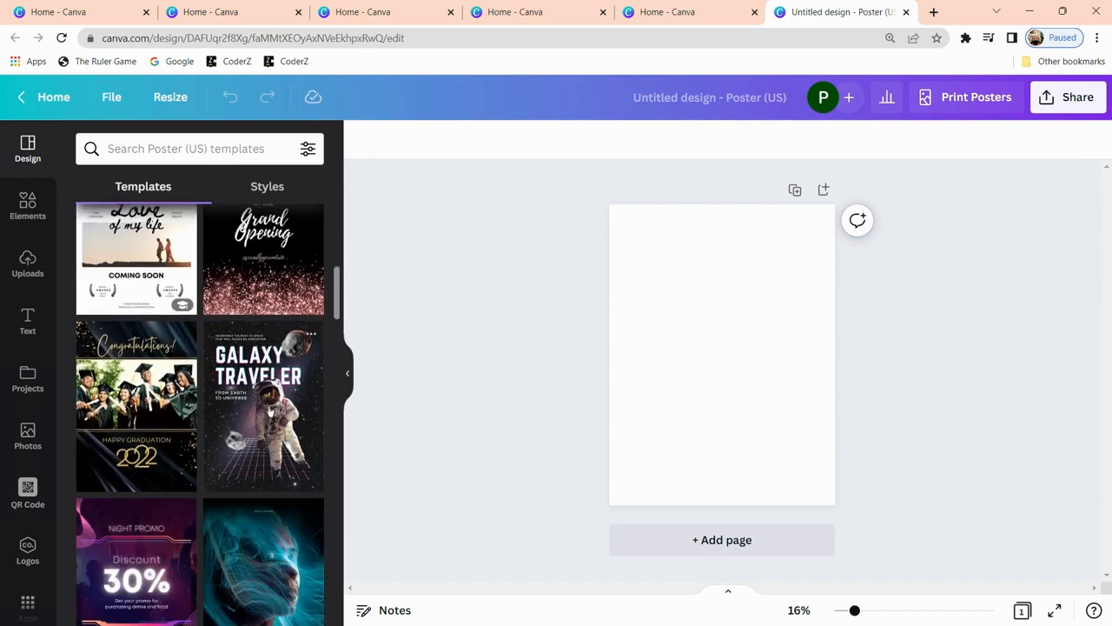
scroll(266, 425, down, 1)
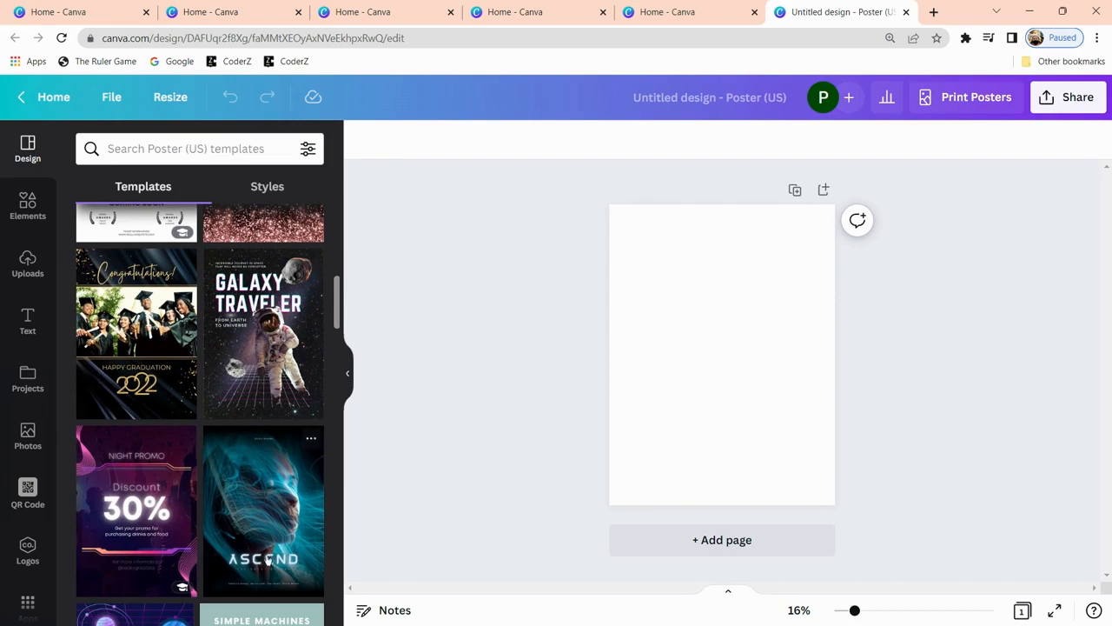
scroll(269, 495, up, 4)
scroll(259, 464, down, 1)
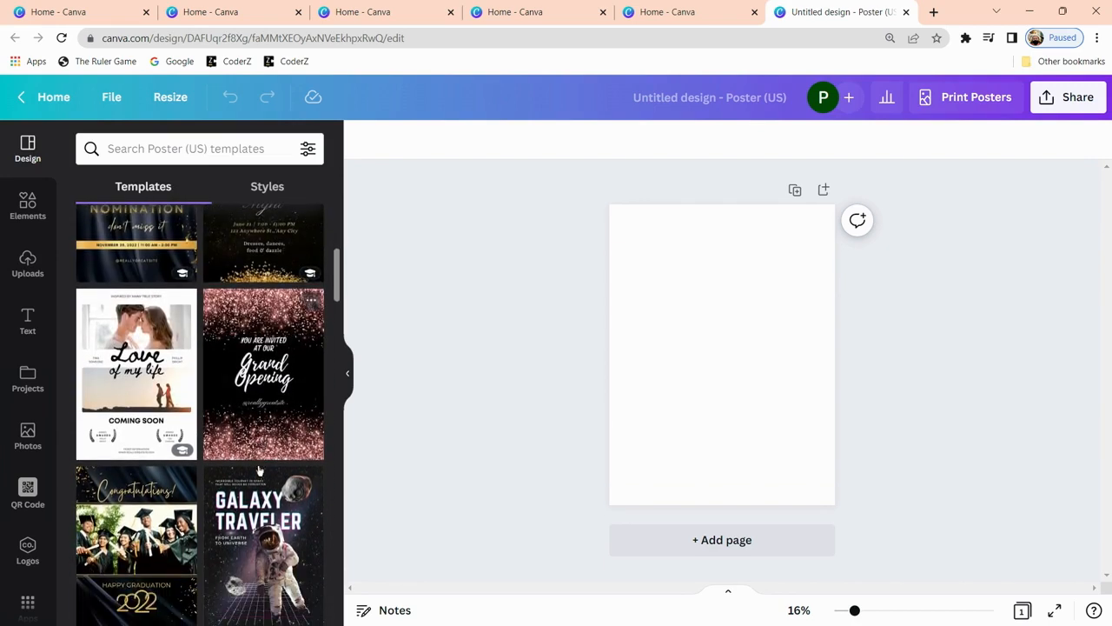
click(142, 405)
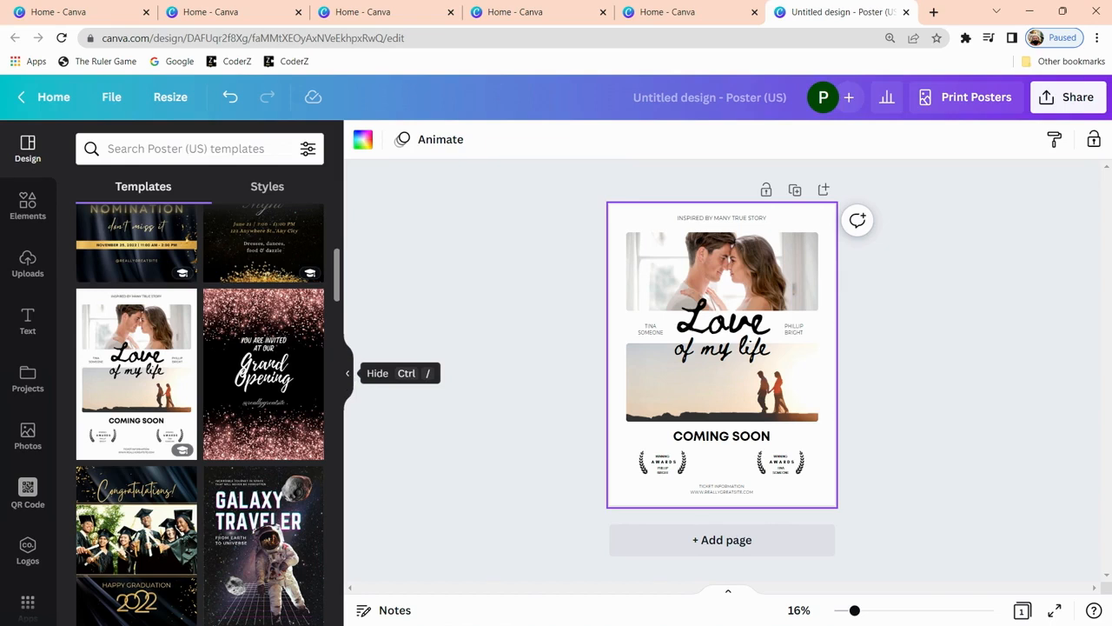
- Collapse the template browser and enlarge the poster on the canvas to 19% zoom
click(348, 373)
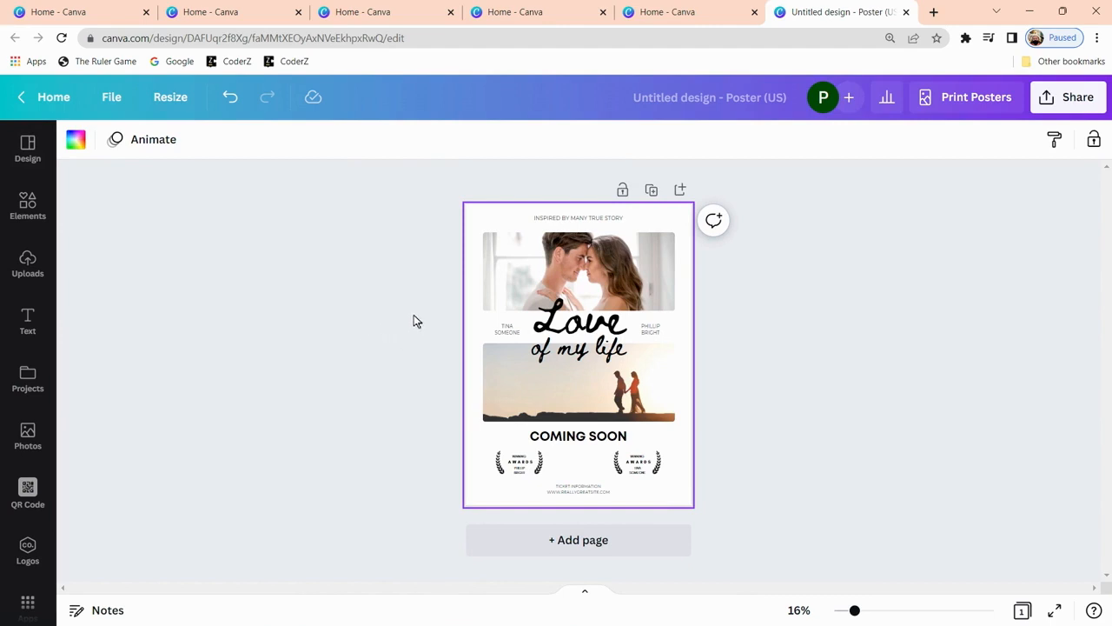
scroll(414, 322, up, 5)
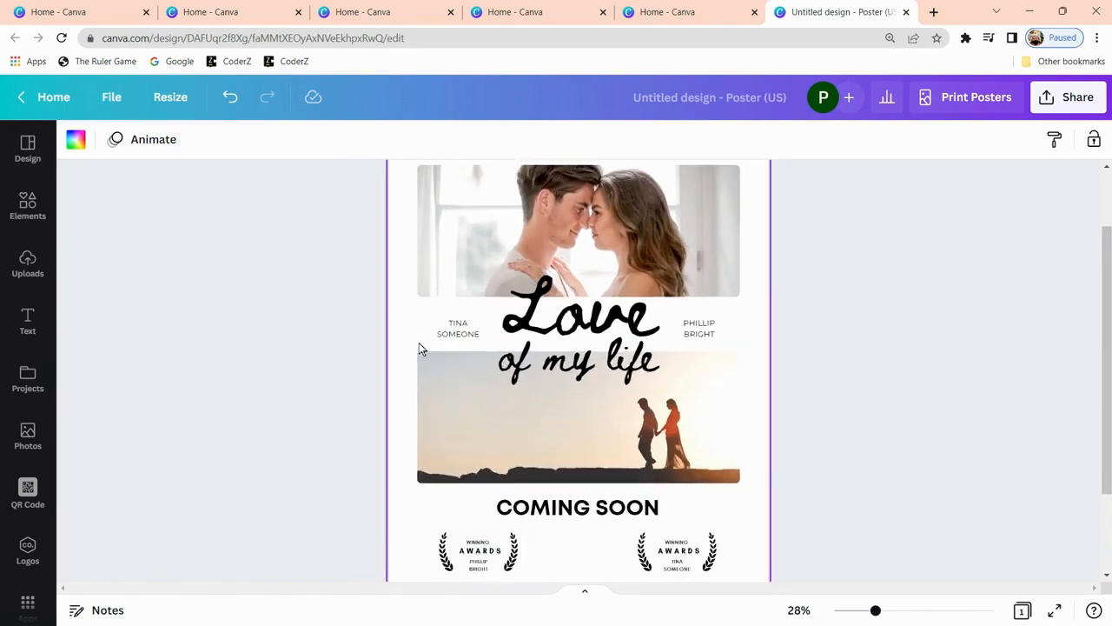
scroll(419, 344, down, 5)
scroll(417, 350, up, 4)
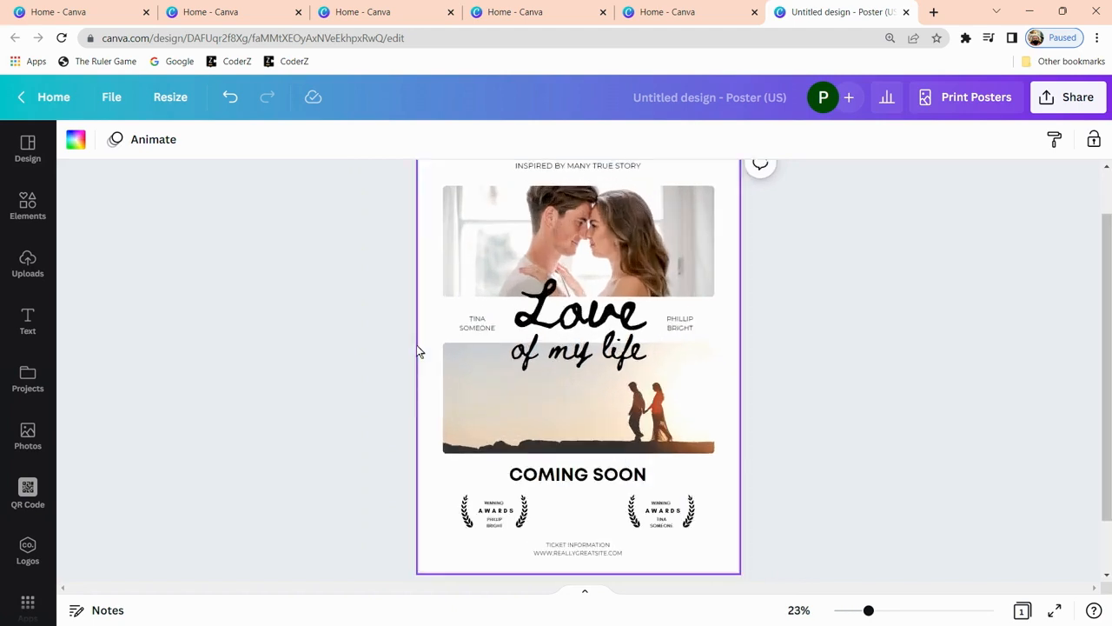
scroll(417, 351, down, 2)
scroll(417, 350, down, 3)
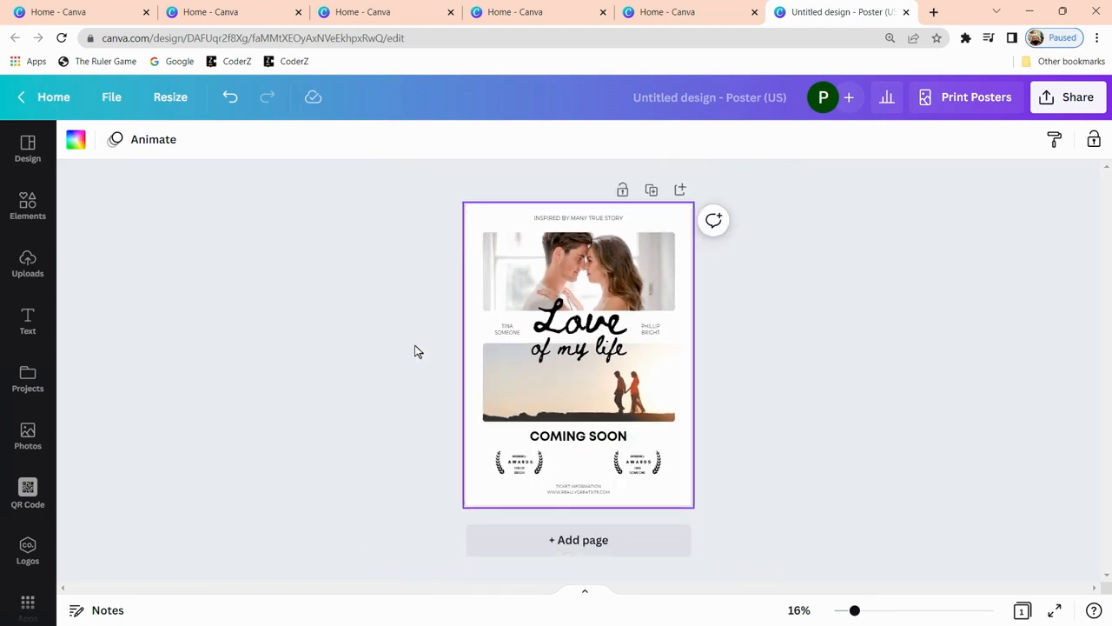
scroll(415, 350, up, 3)
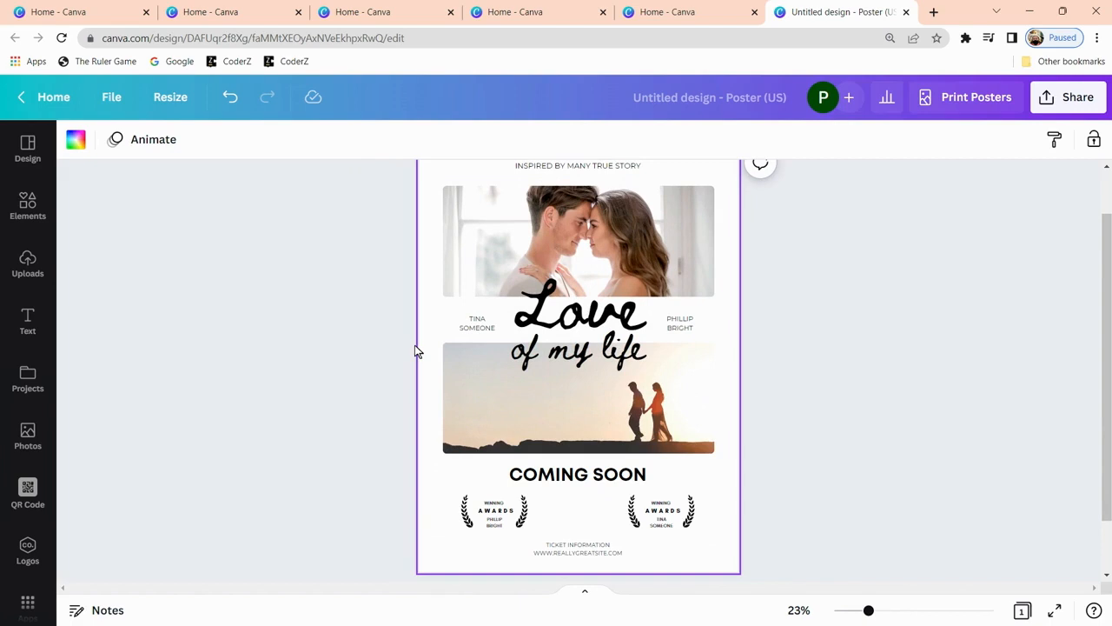
scroll(413, 350, down, 2)
scroll(408, 346, up, 3)
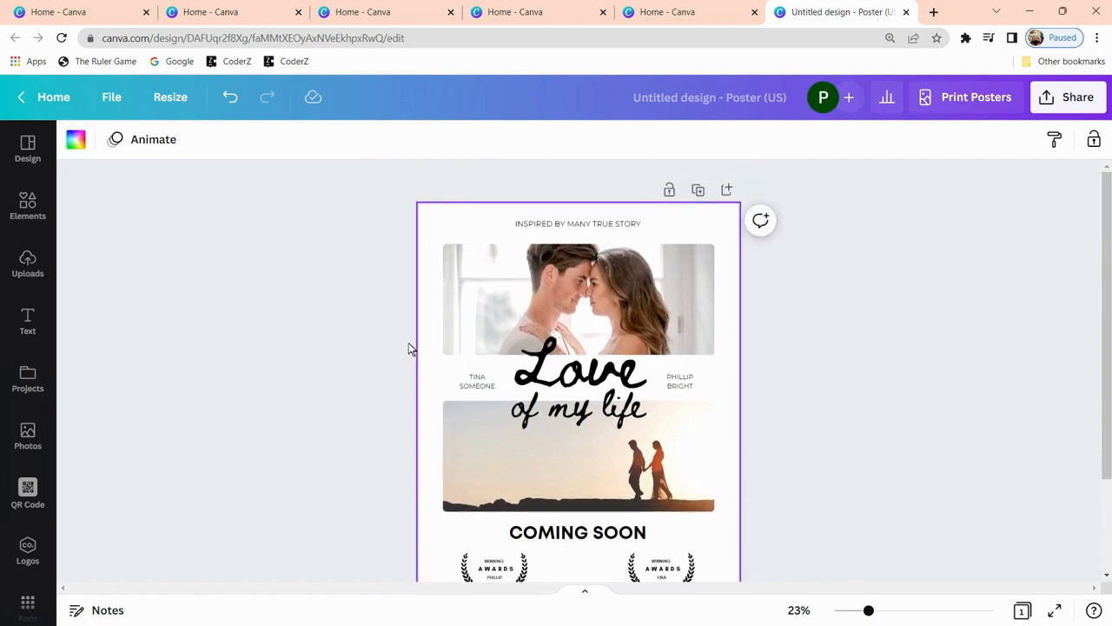
scroll(409, 345, down, 1)
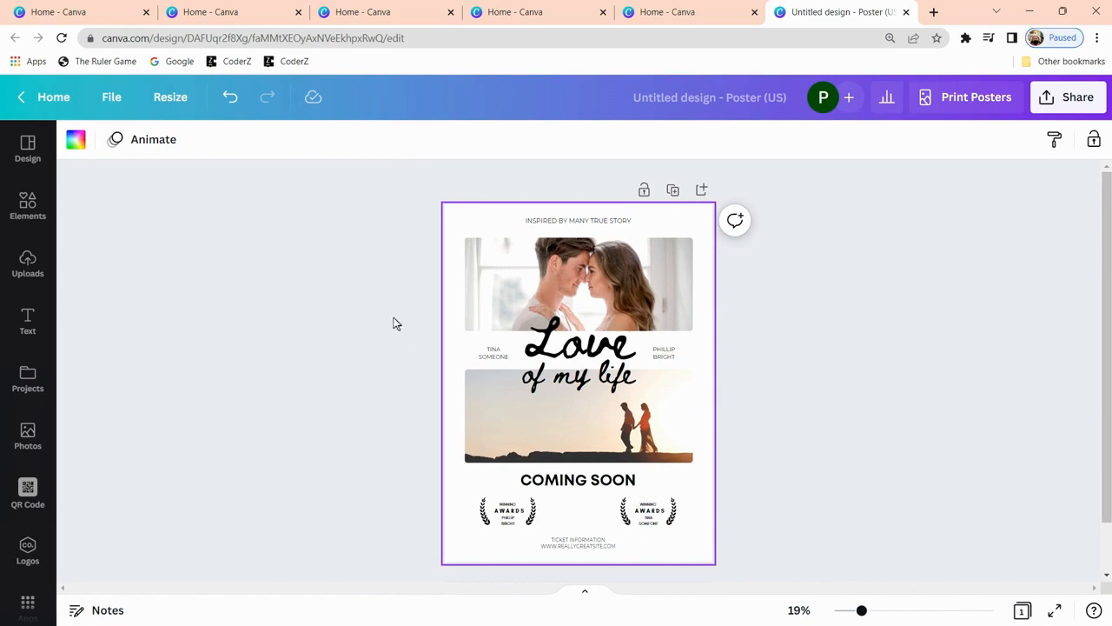
- Examine the poster's resize options and the notes area of page 1, closing each again
click(174, 98)
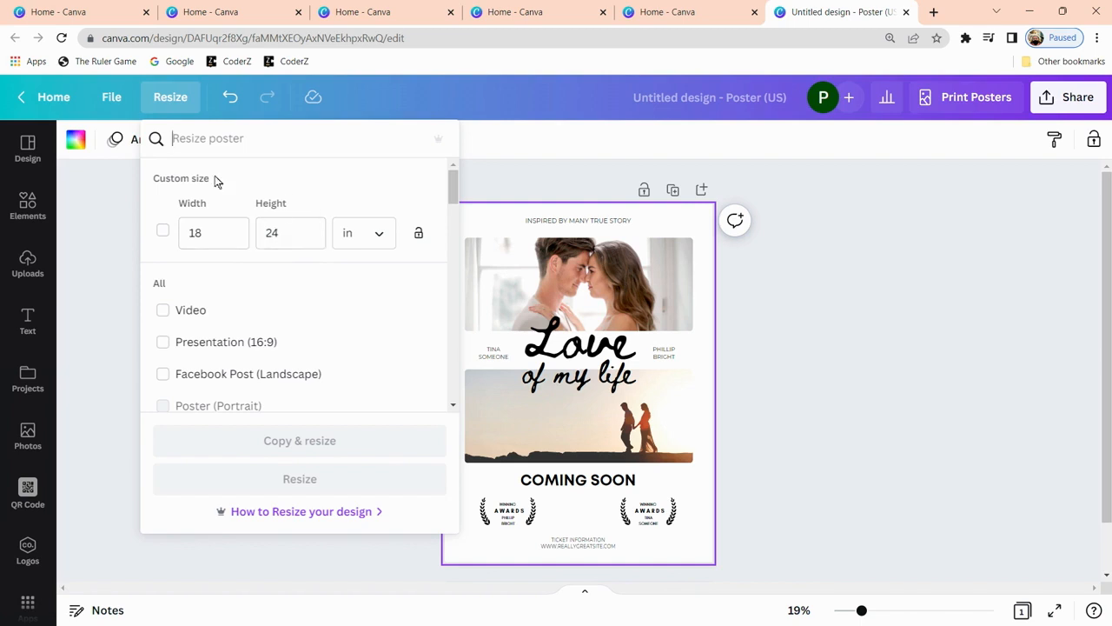
click(168, 100)
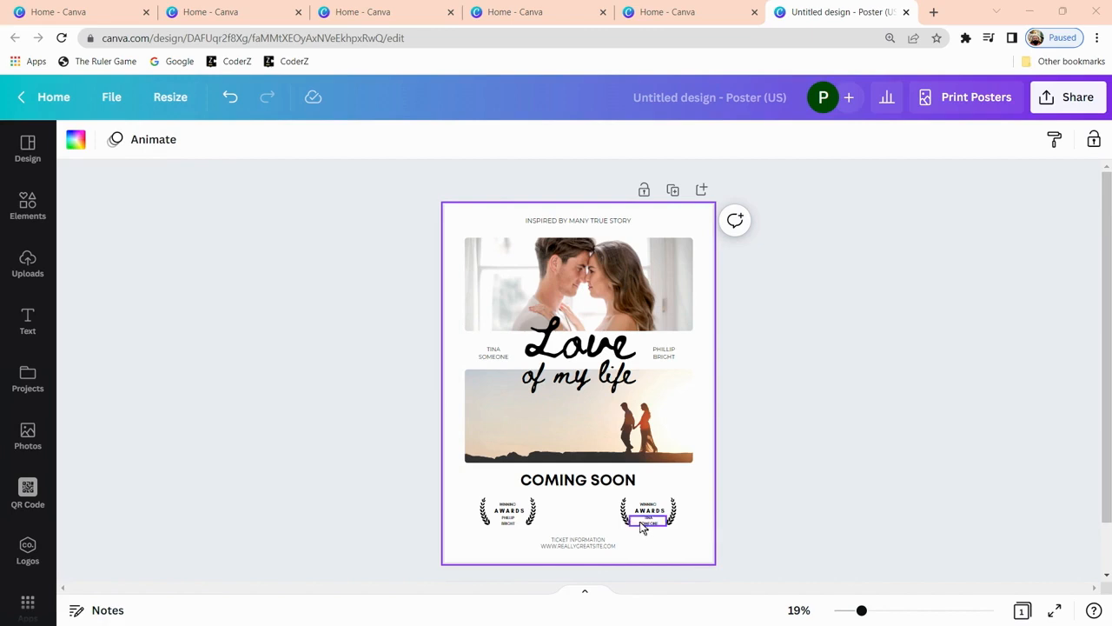
click(98, 612)
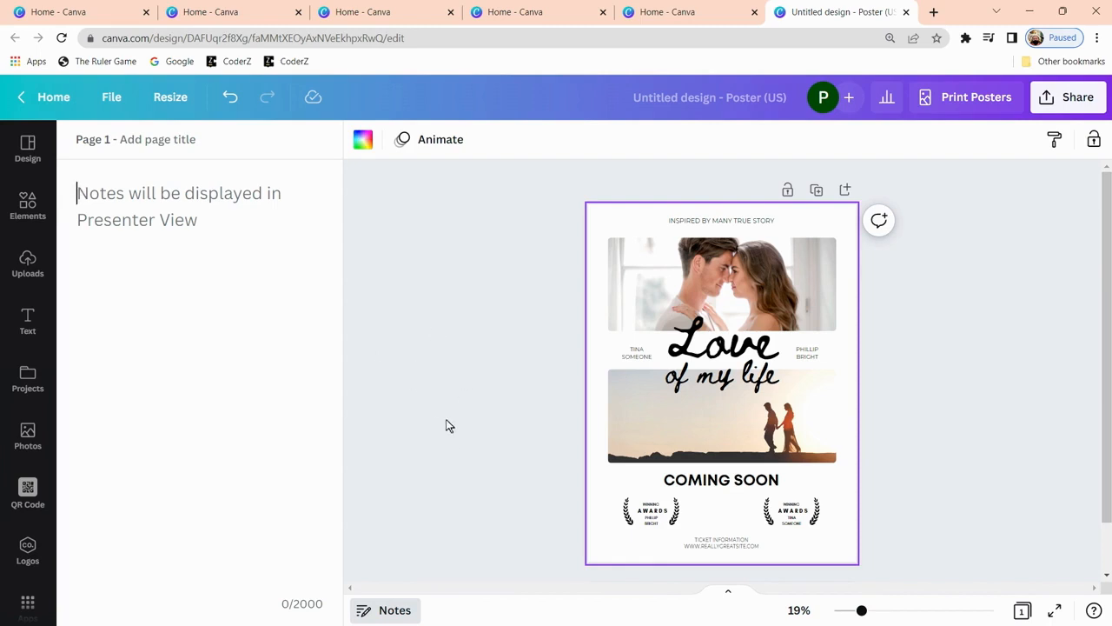
click(444, 322)
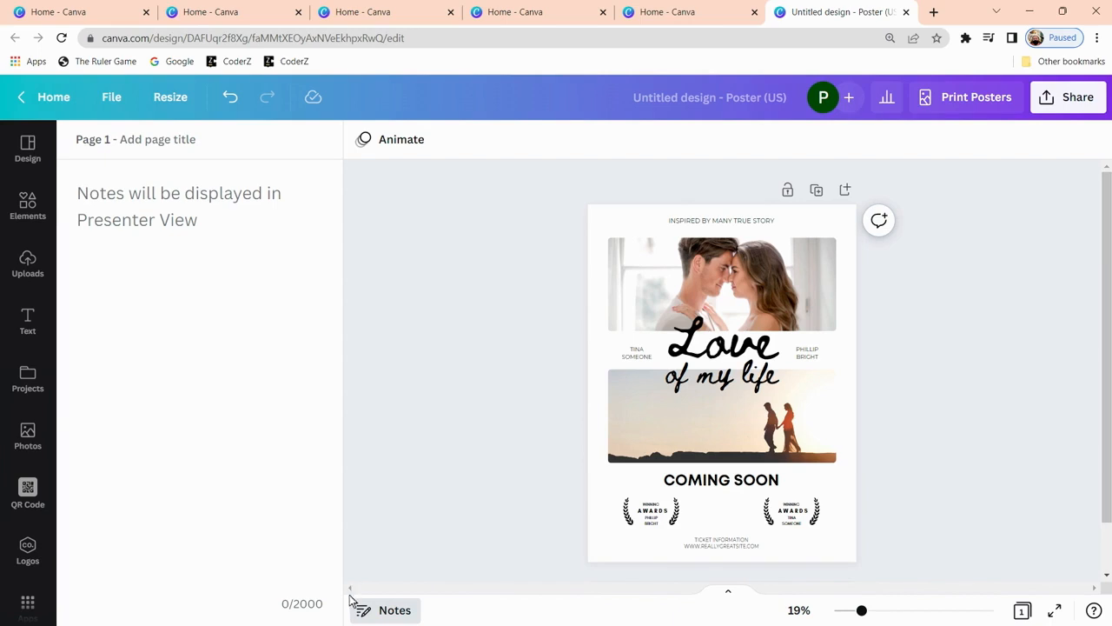
click(402, 611)
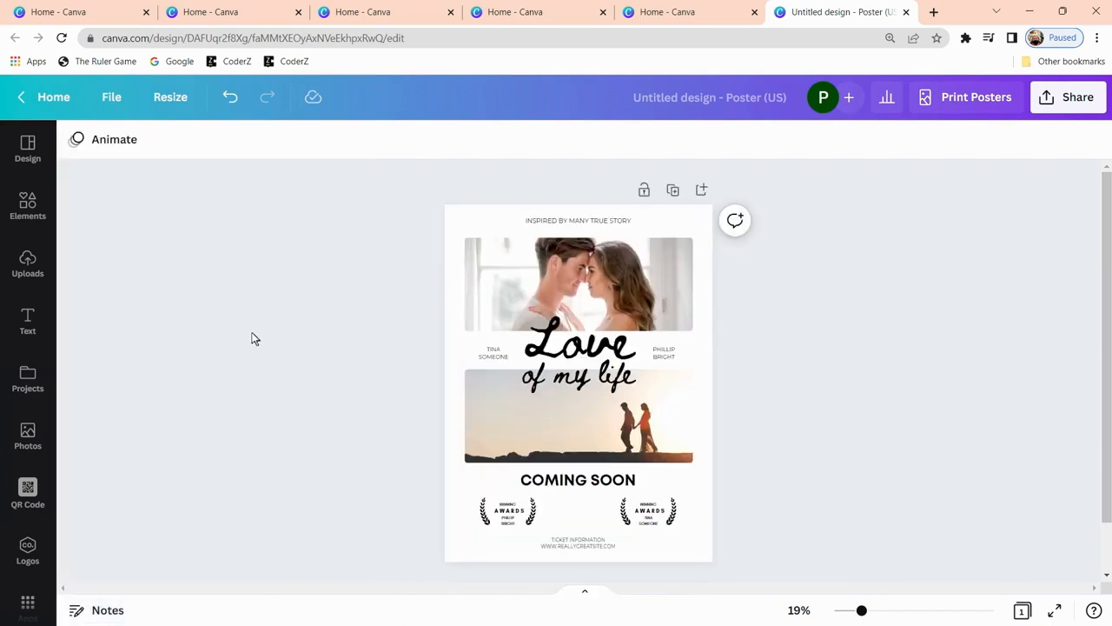
- Show the page thumbnails, add a blank second page to the poster and delete it again
click(587, 592)
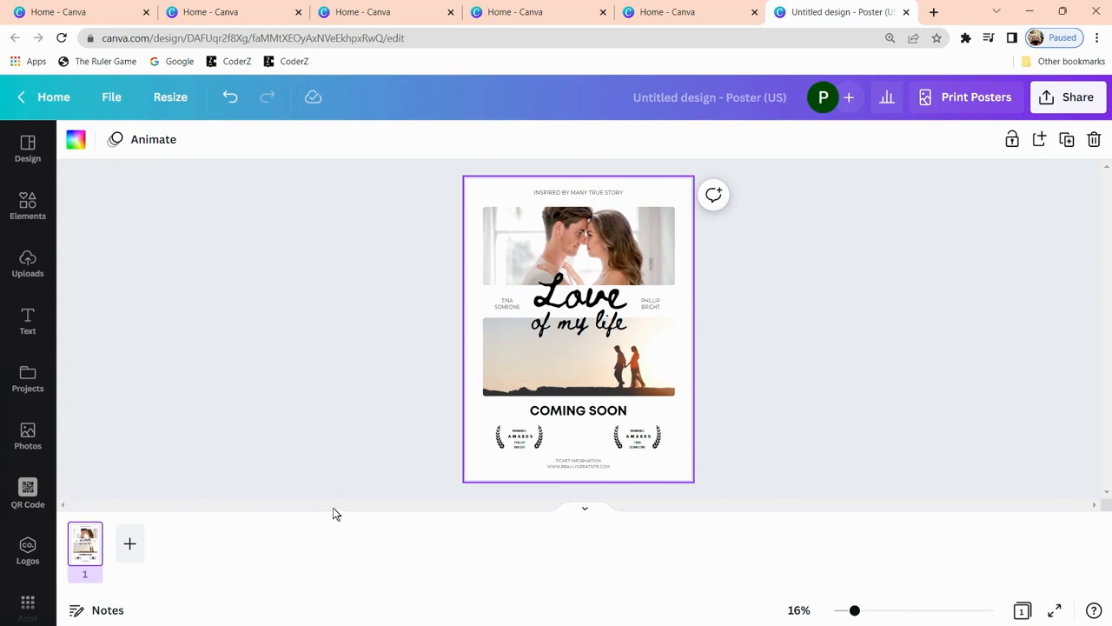
click(129, 545)
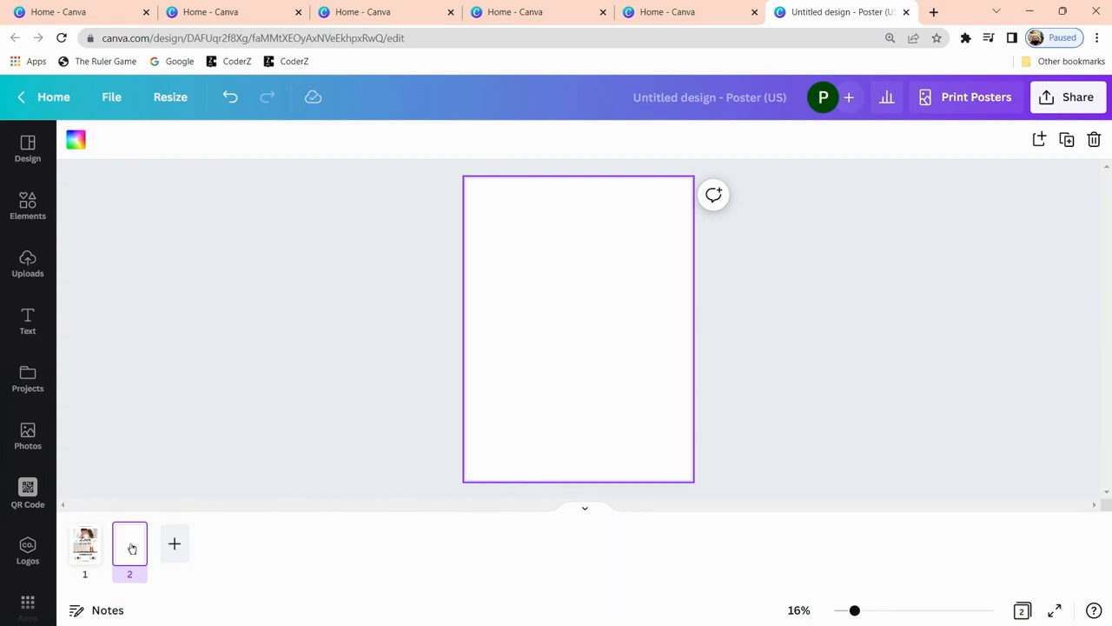
right_click(133, 547)
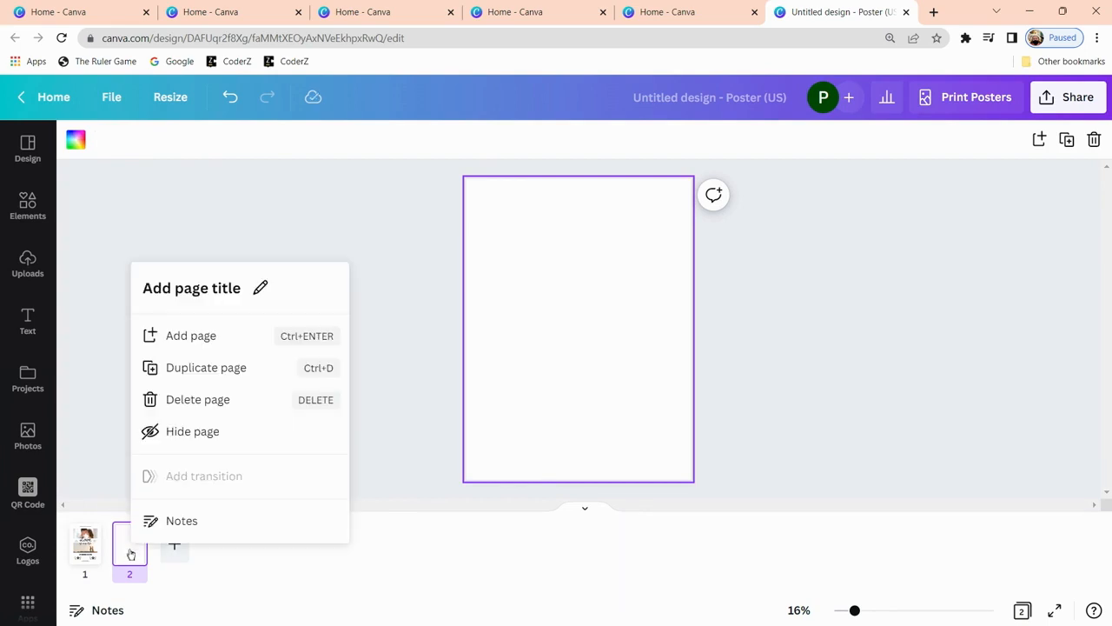
click(214, 402)
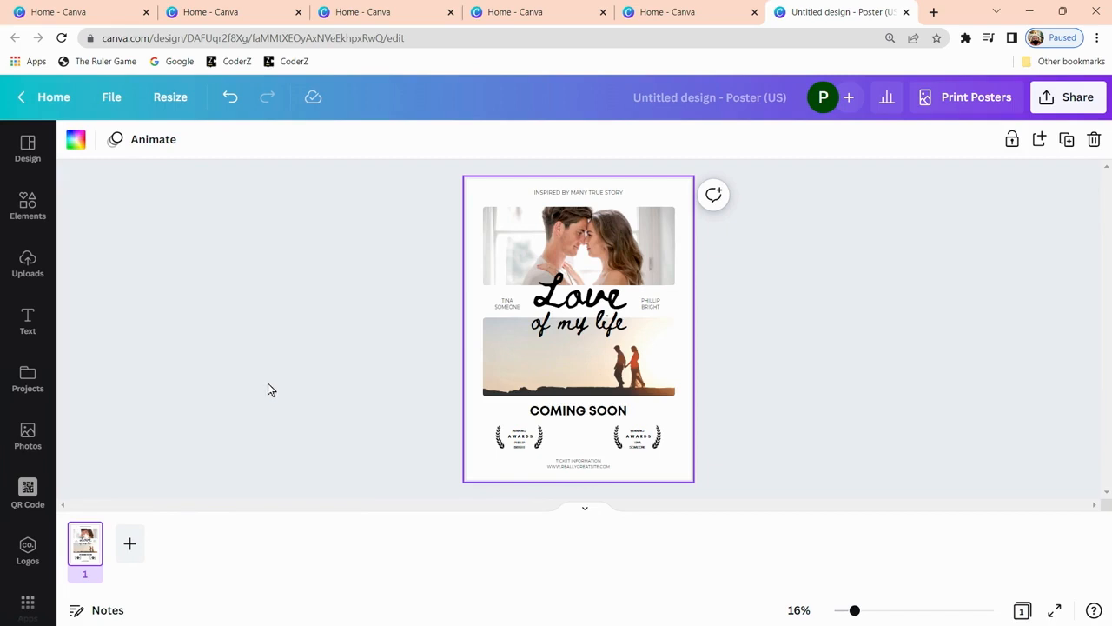
- Turn on the rulers and guides for the poster
click(114, 97)
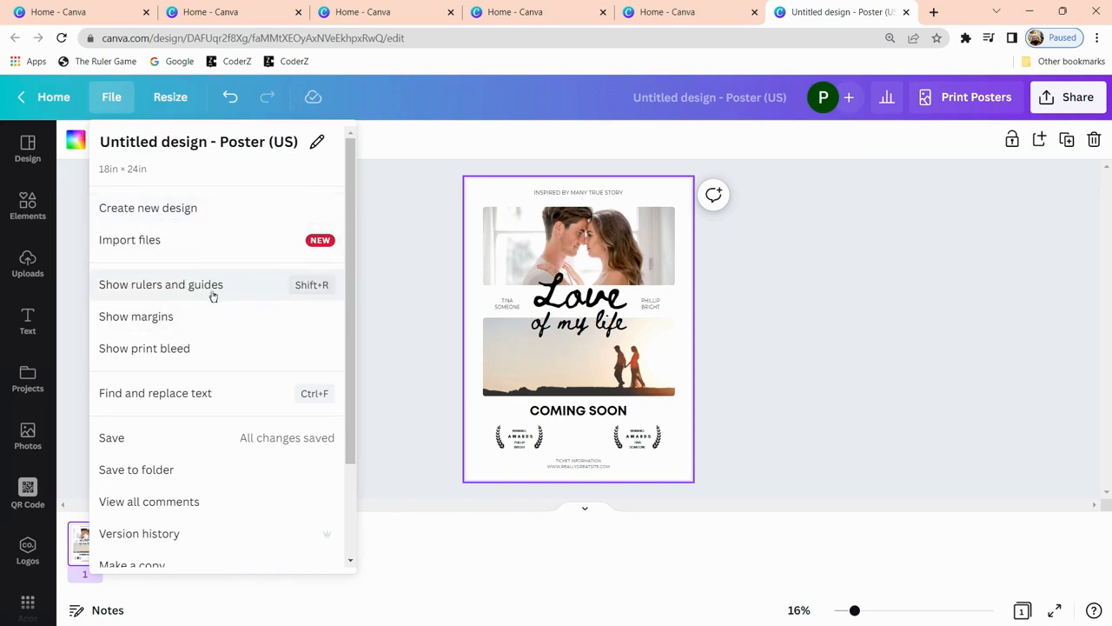
click(212, 294)
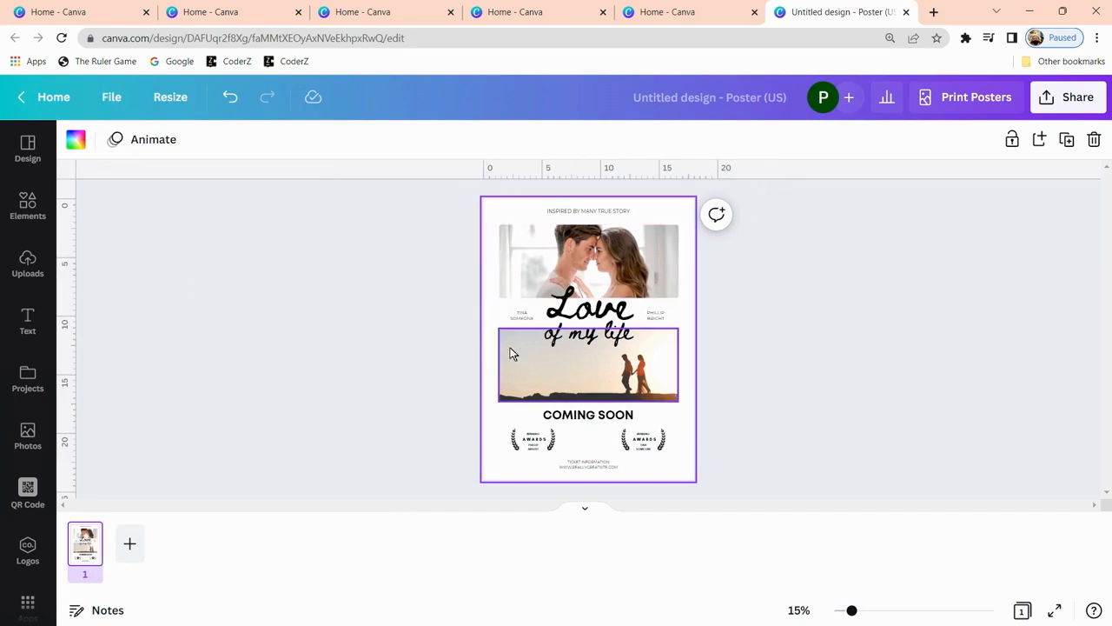
- Try moving the "Love" title text on the poster and undo the move
click(615, 304)
drag(616, 305, 587, 303)
key(ctrl+z)
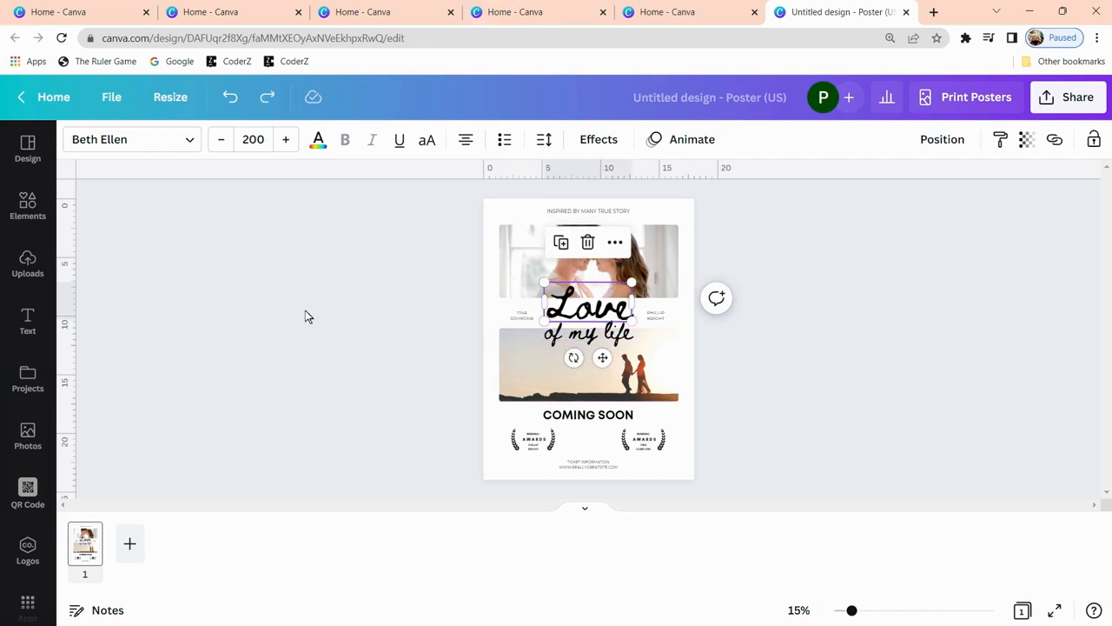
- Rename the design as "History Poster"
click(109, 99)
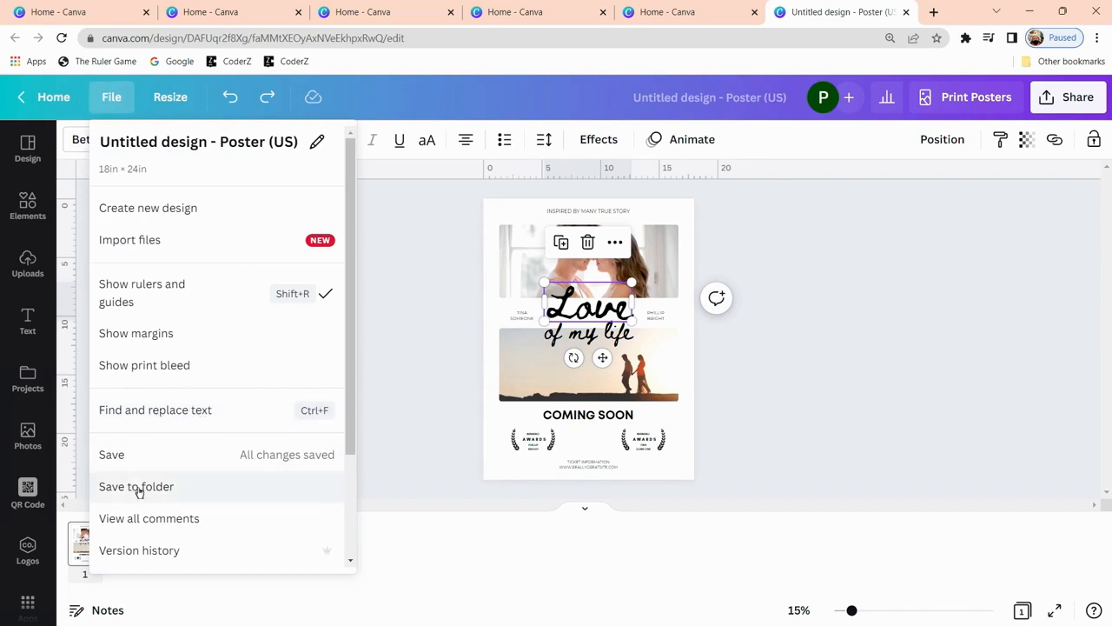
scroll(142, 499, down, 1)
scroll(142, 500, down, 1)
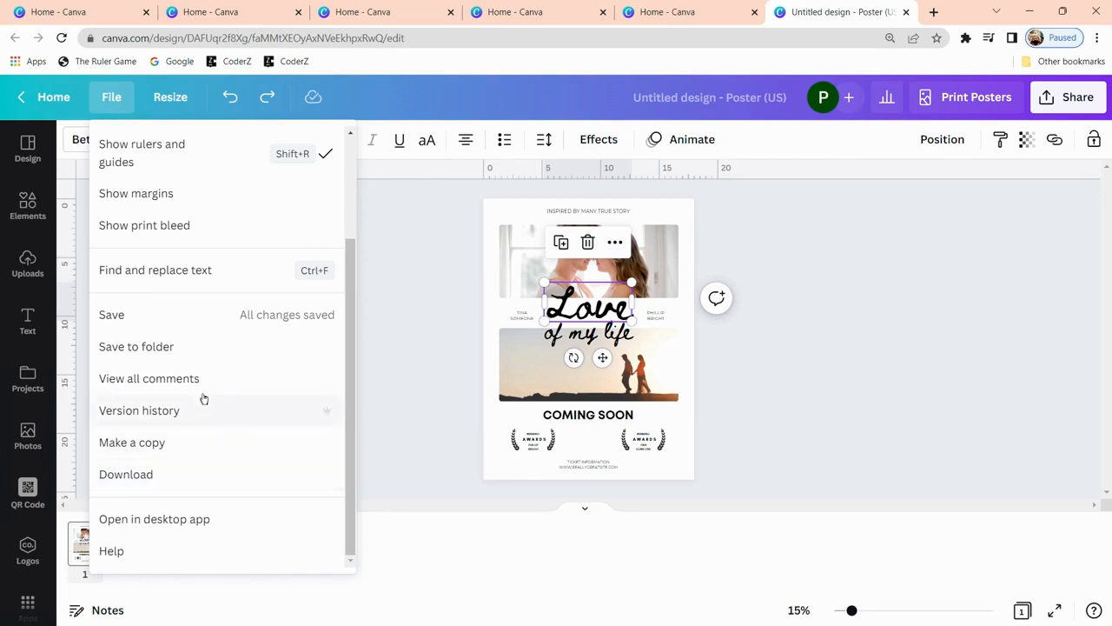
scroll(203, 397, up, 3)
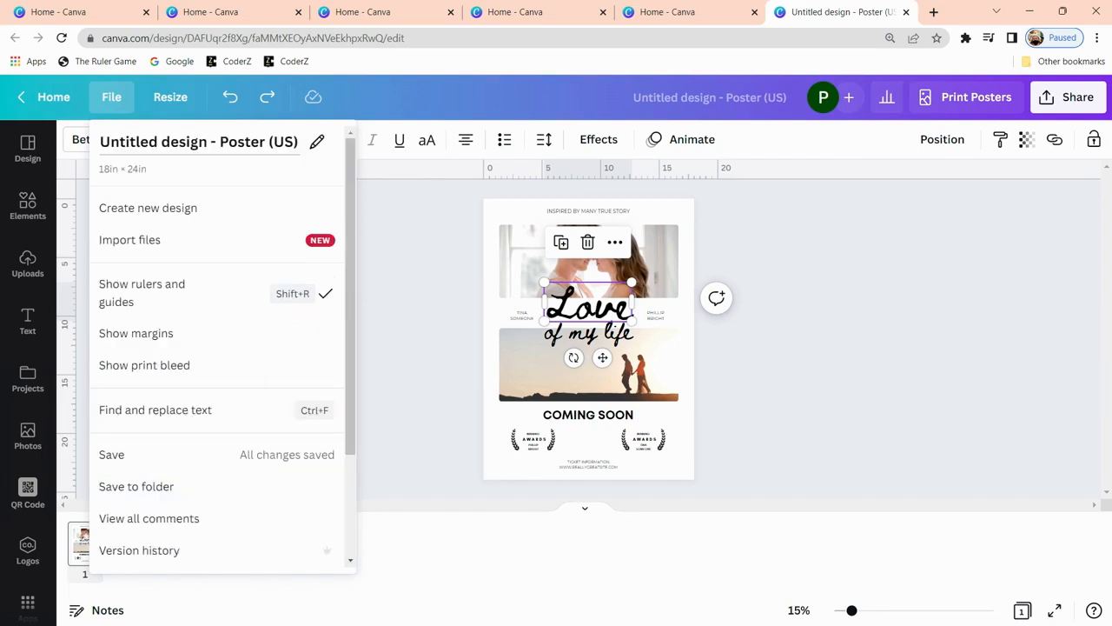
click(317, 144)
key(BackSpace)
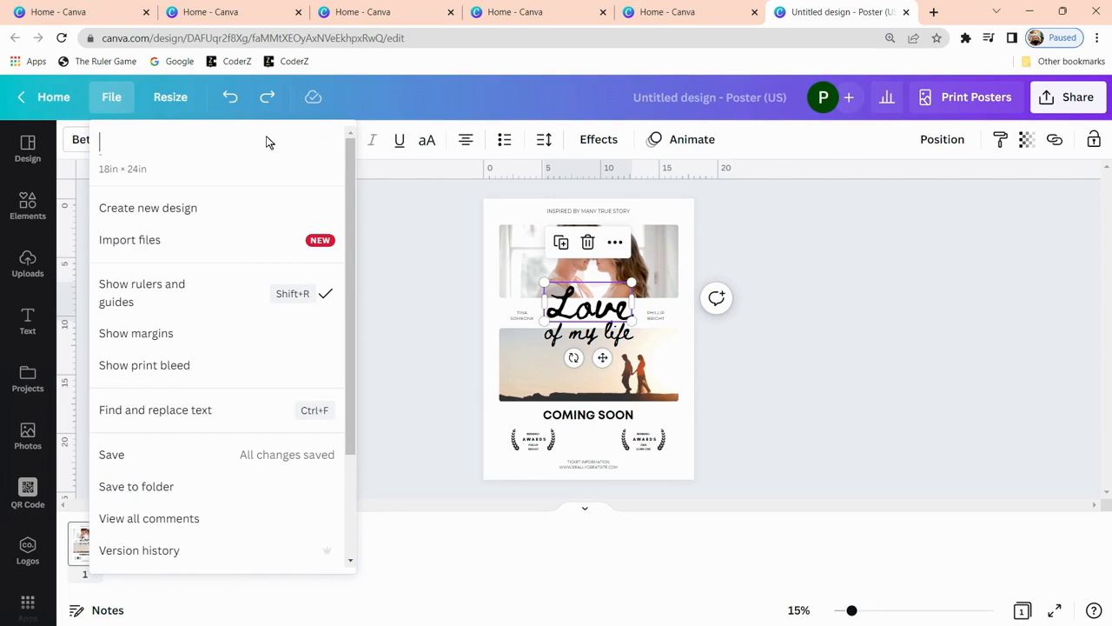
text(History Poster)
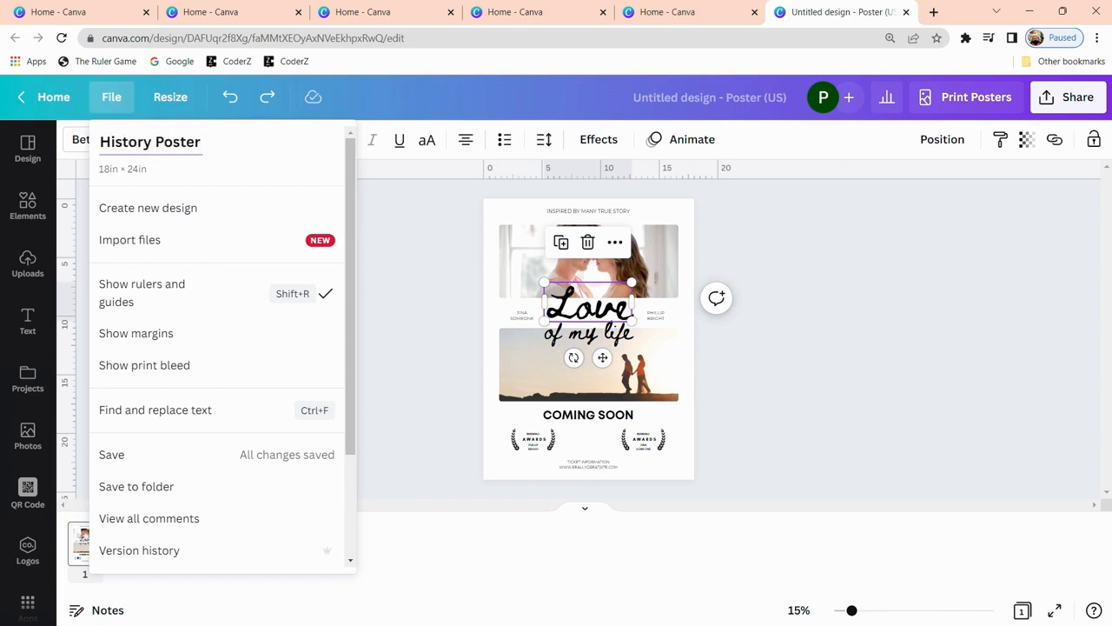
key(Return)
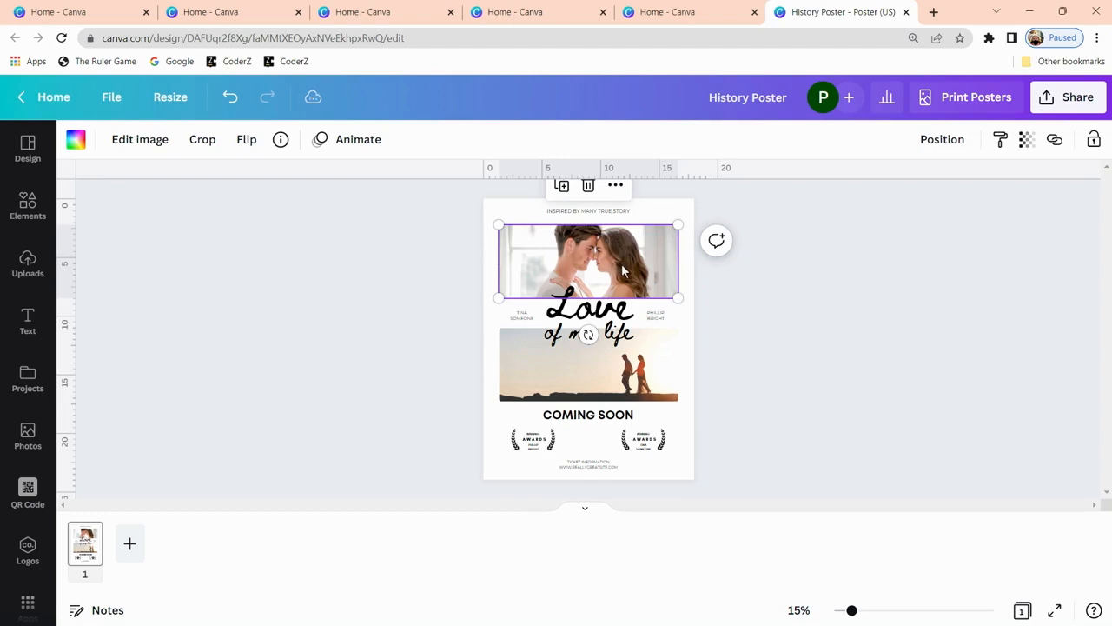
- Try out the upper couple photo's move and resize handles and look through its additional options, closing them again
drag(615, 264, 615, 265)
mouse_move(678, 226)
mouse_down()
mouse_move(663, 233)
mouse_move(684, 230)
mouse_up()
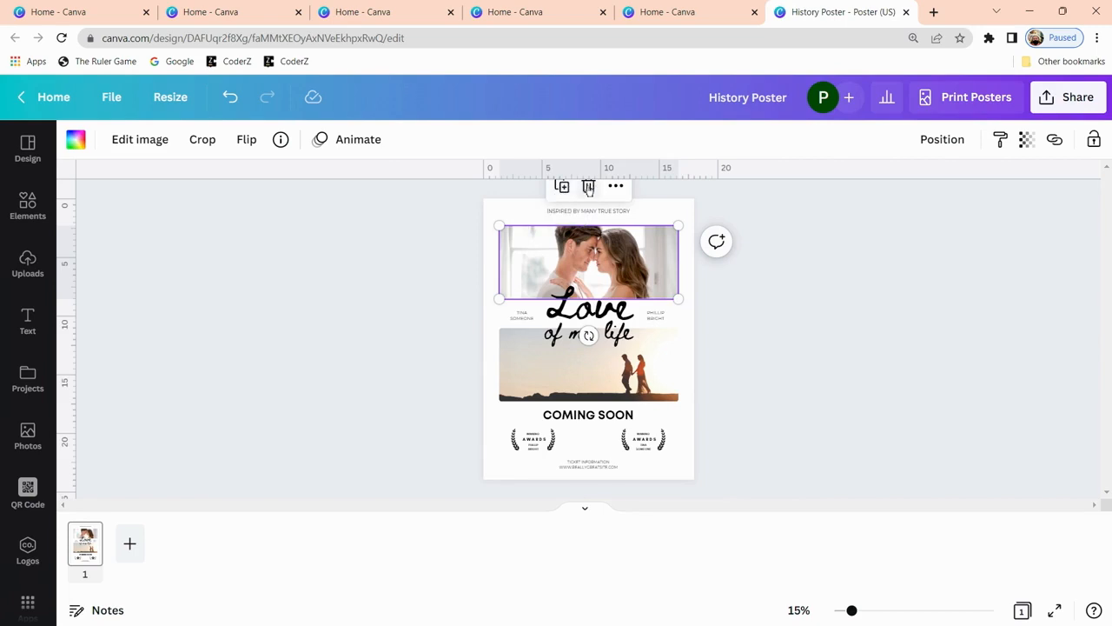
click(617, 187)
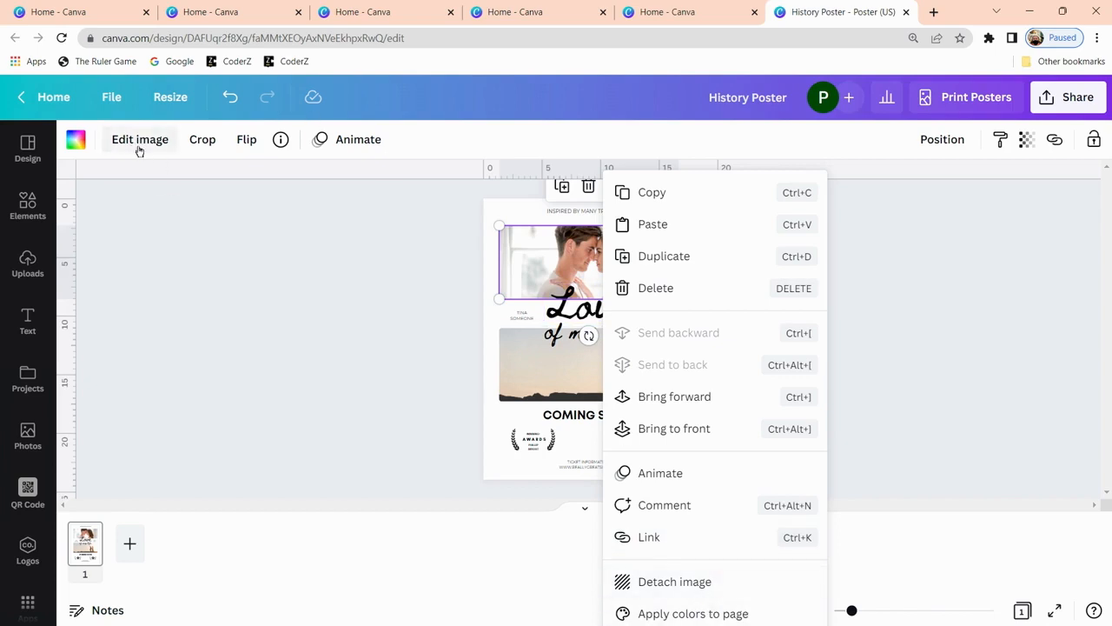
click(195, 193)
click(530, 261)
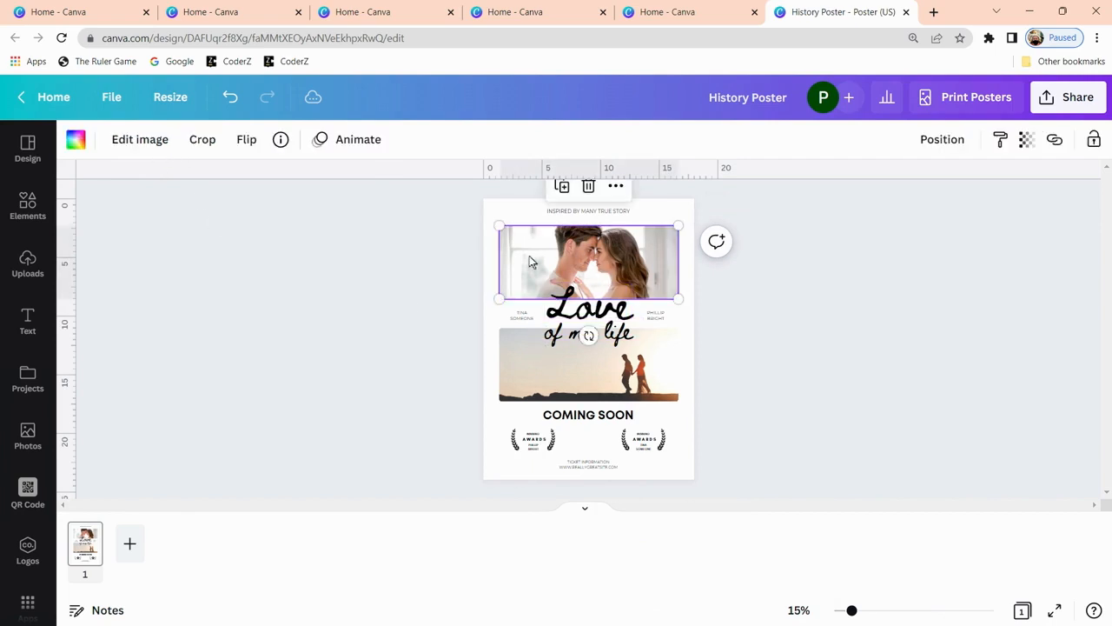
- Try the Glow and Drop styles of the Shadows effect on the upper couple photo, then cancel the effect
click(146, 140)
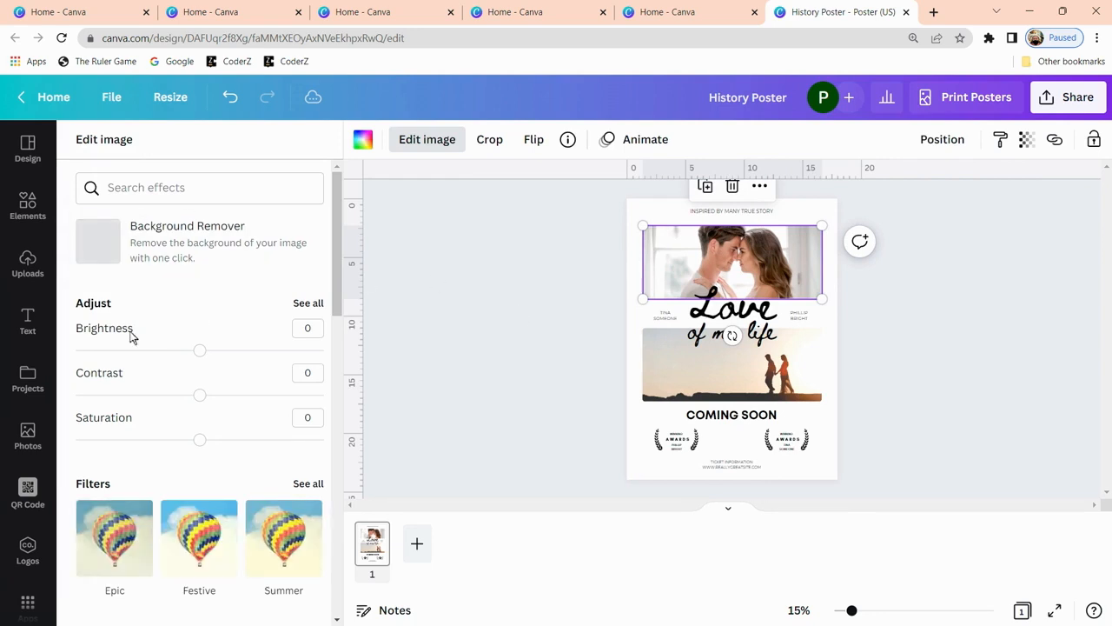
scroll(195, 400, down, 5)
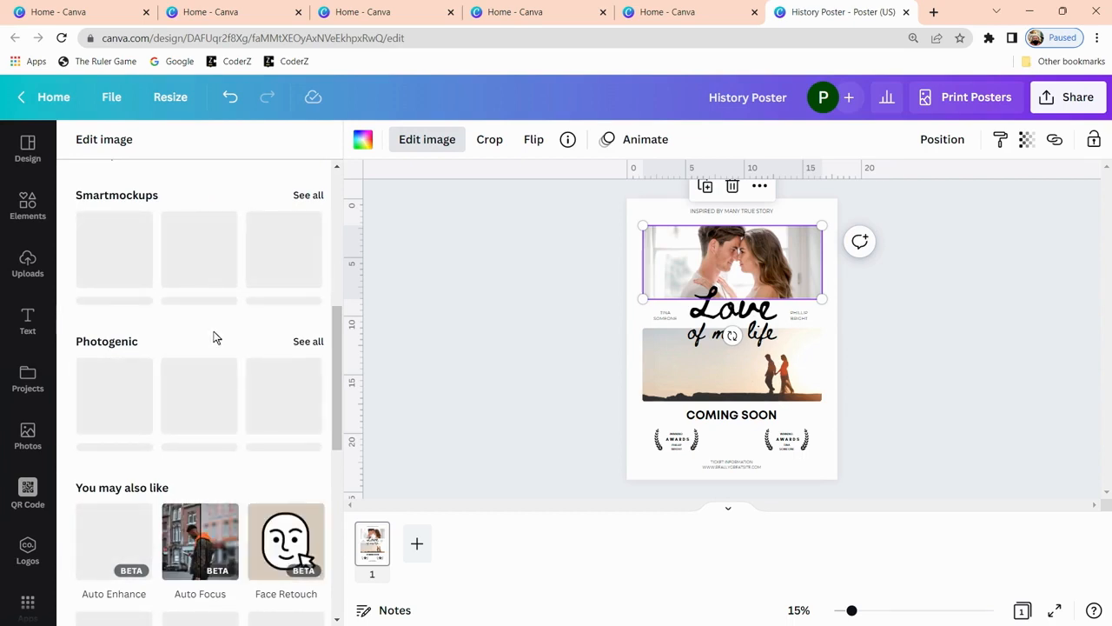
scroll(215, 336, up, 1)
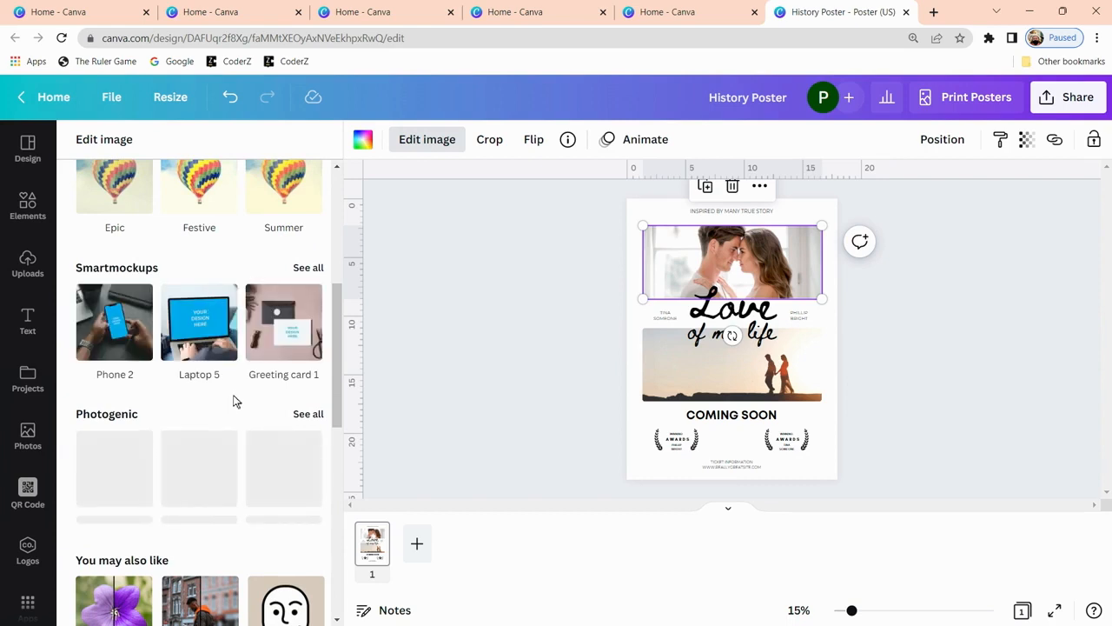
scroll(234, 398, down, 6)
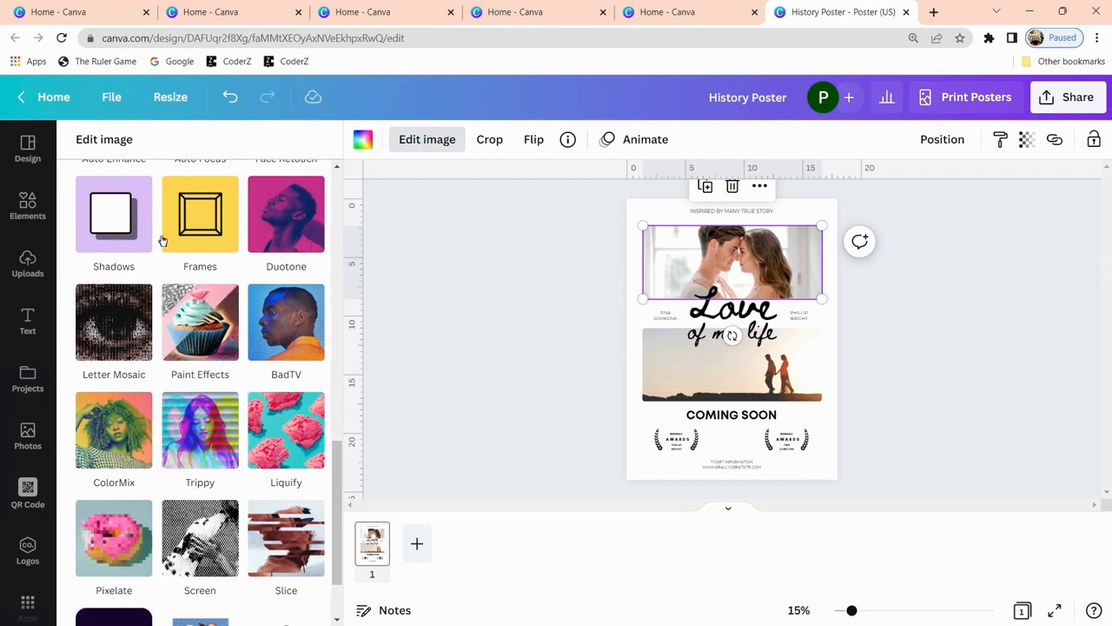
click(122, 214)
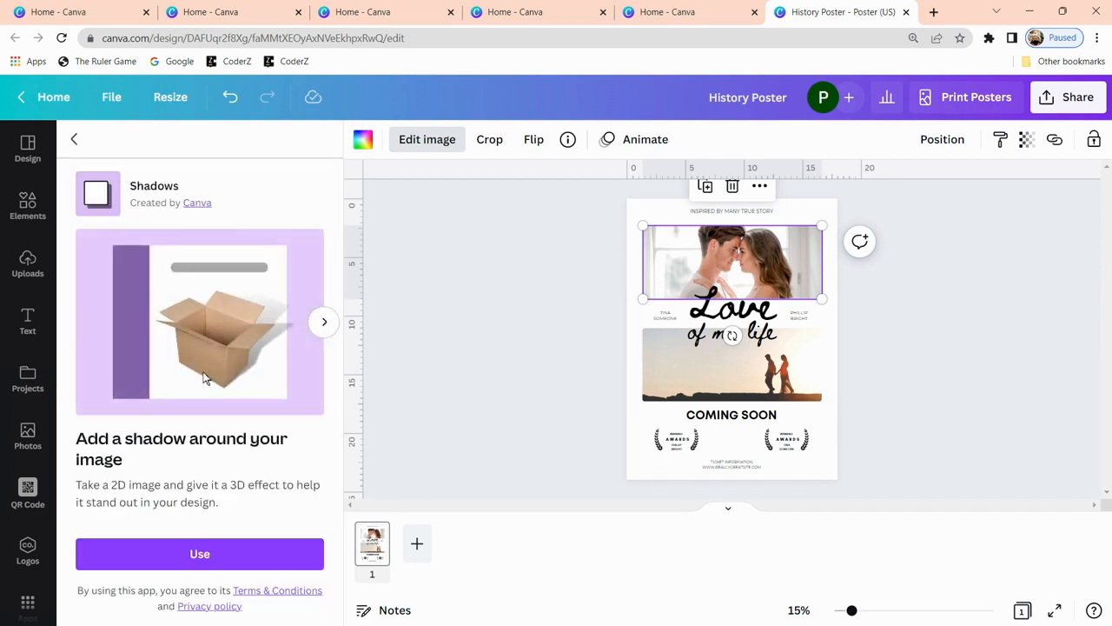
click(199, 557)
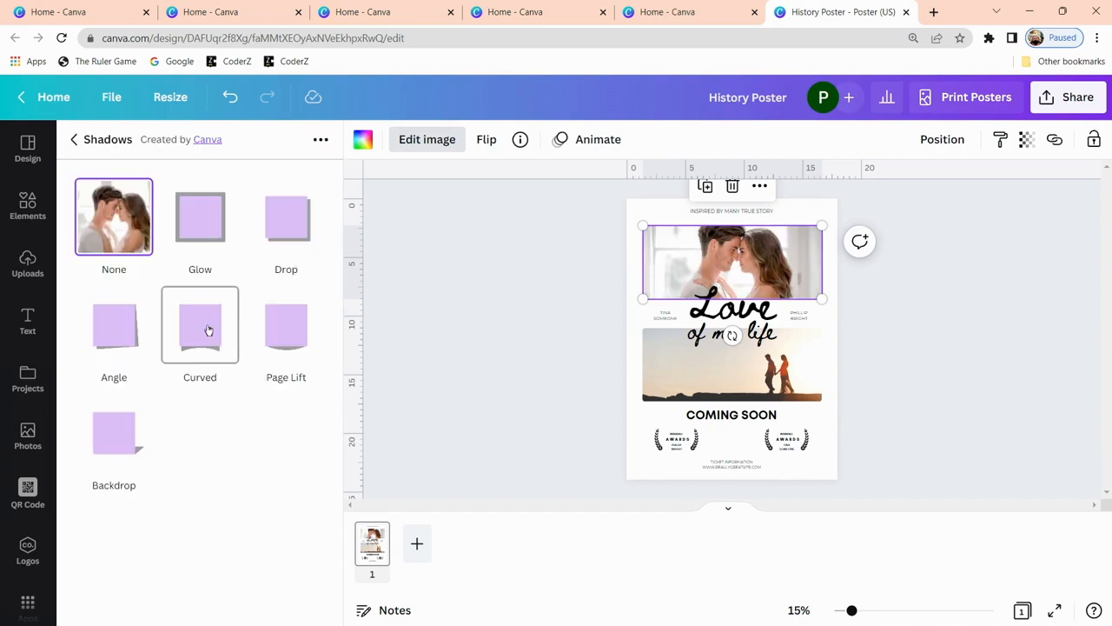
click(218, 214)
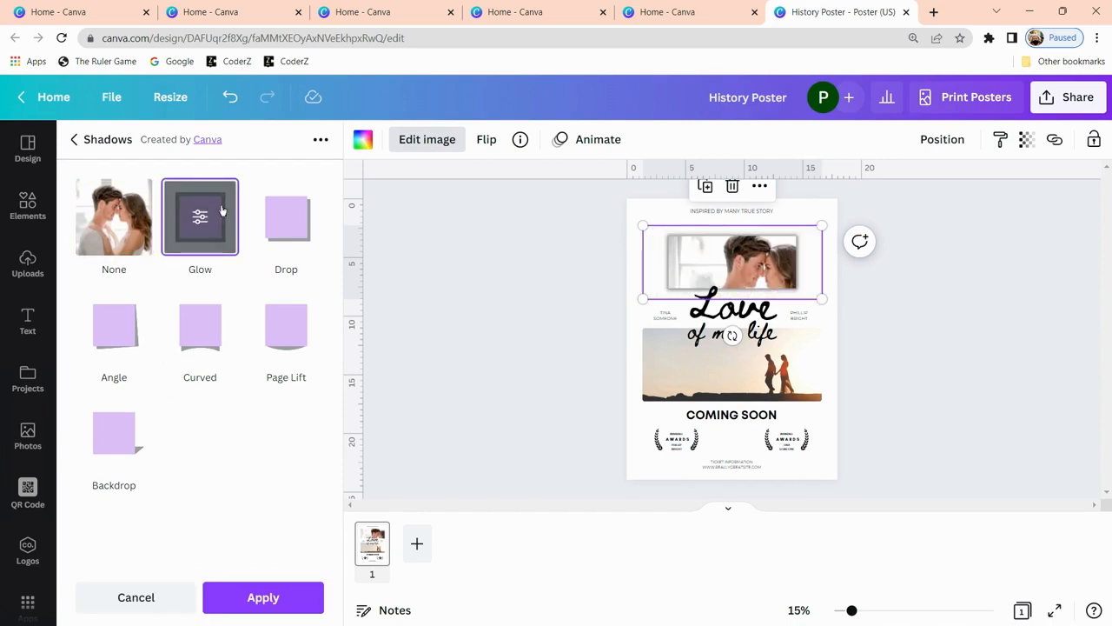
click(295, 218)
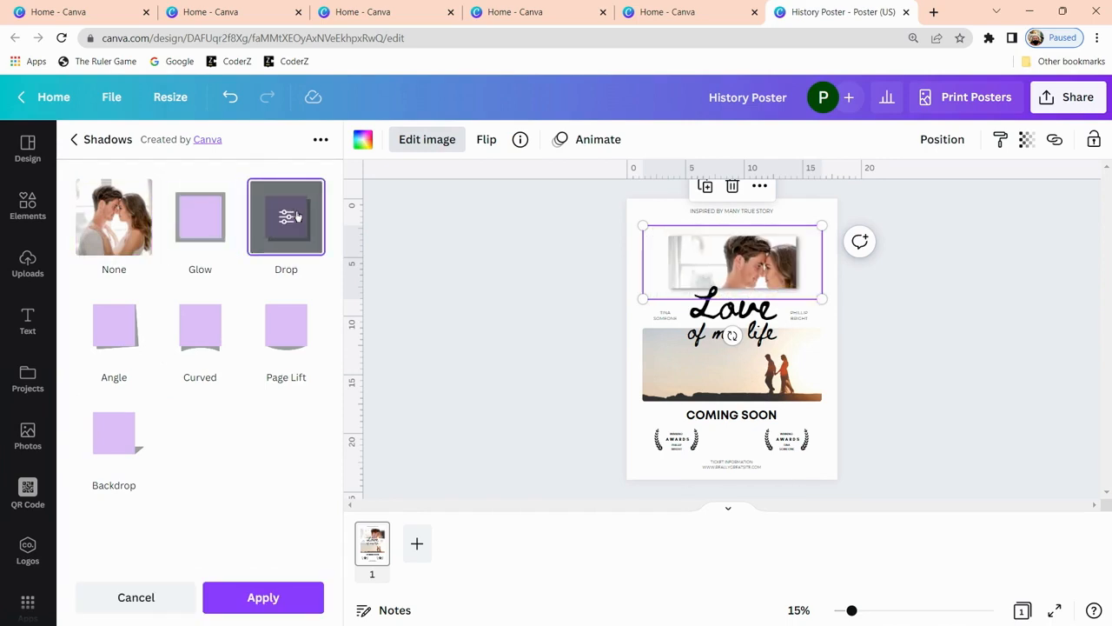
click(149, 598)
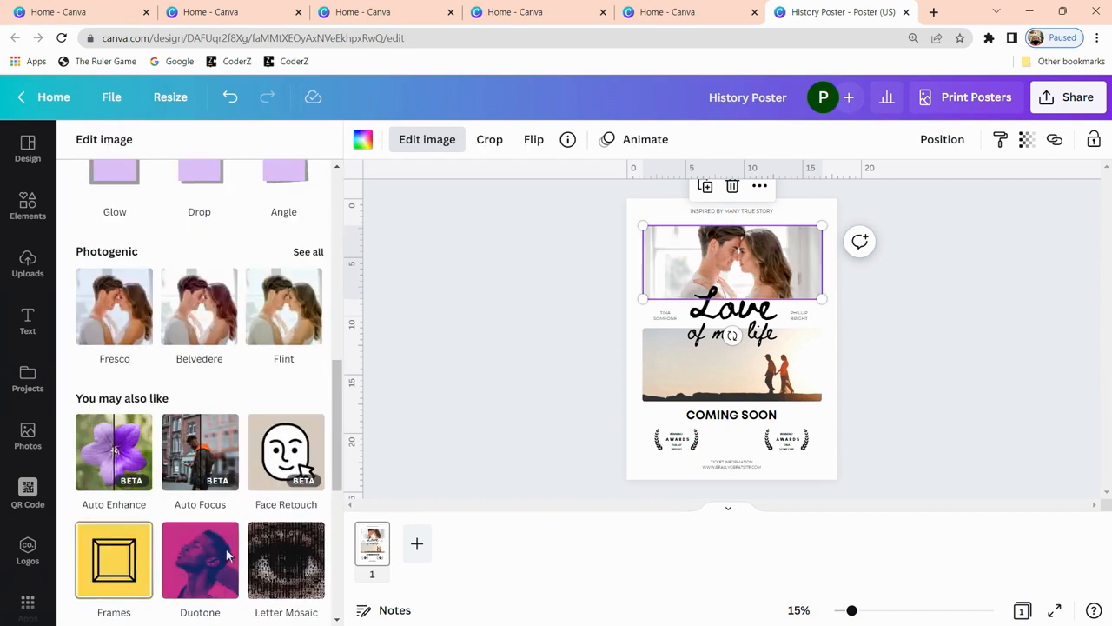
click(471, 351)
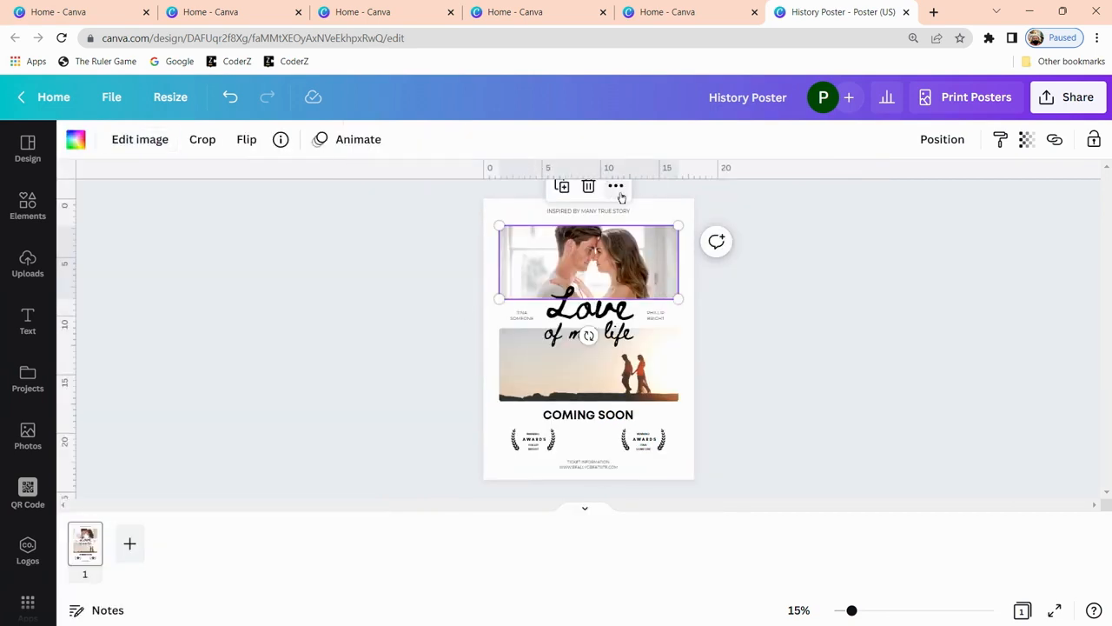
click(139, 140)
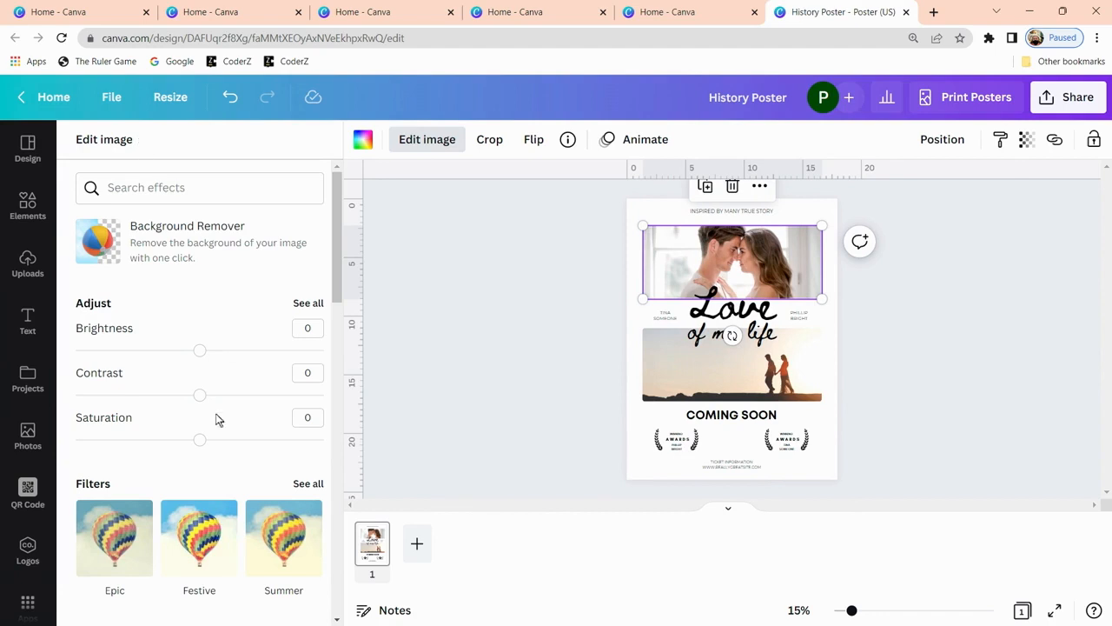
scroll(238, 397, down, 3)
click(427, 139)
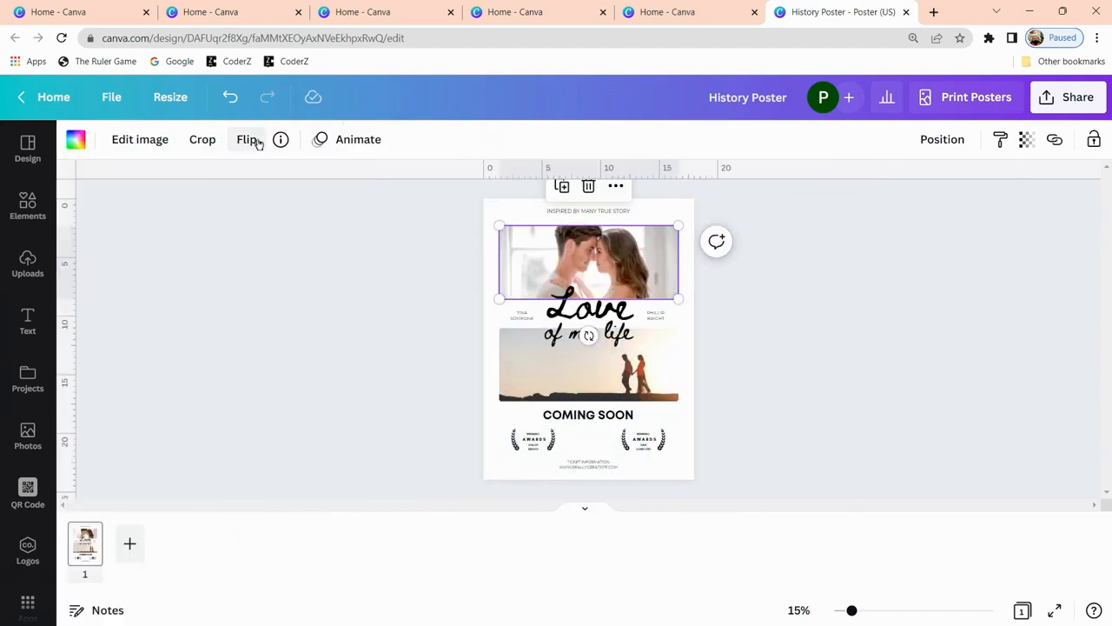
- Flip the upper couple photo horizontally and flip it back to its original orientation
click(248, 142)
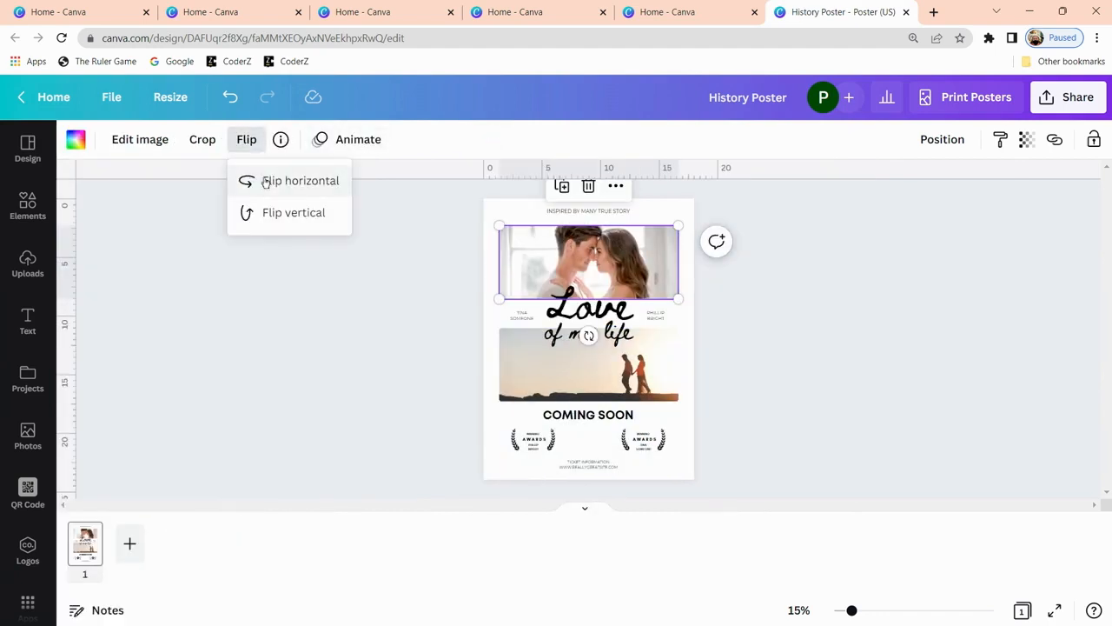
click(269, 181)
click(280, 183)
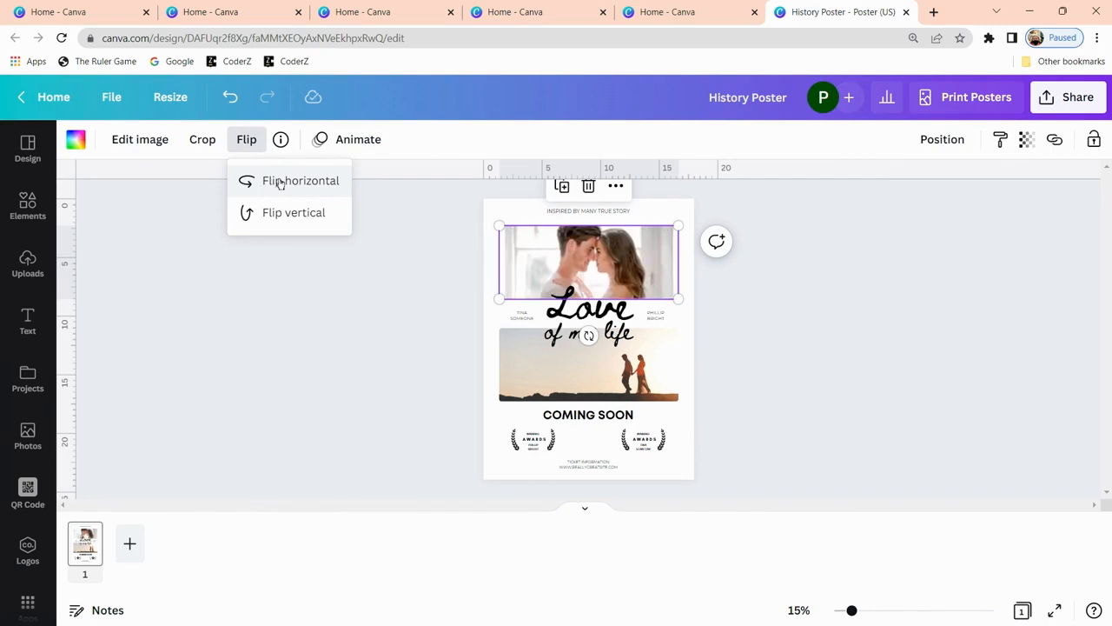
- Apply the Pan photo animation to the upper couple photo, remove it again and return to the plain canvas
click(359, 139)
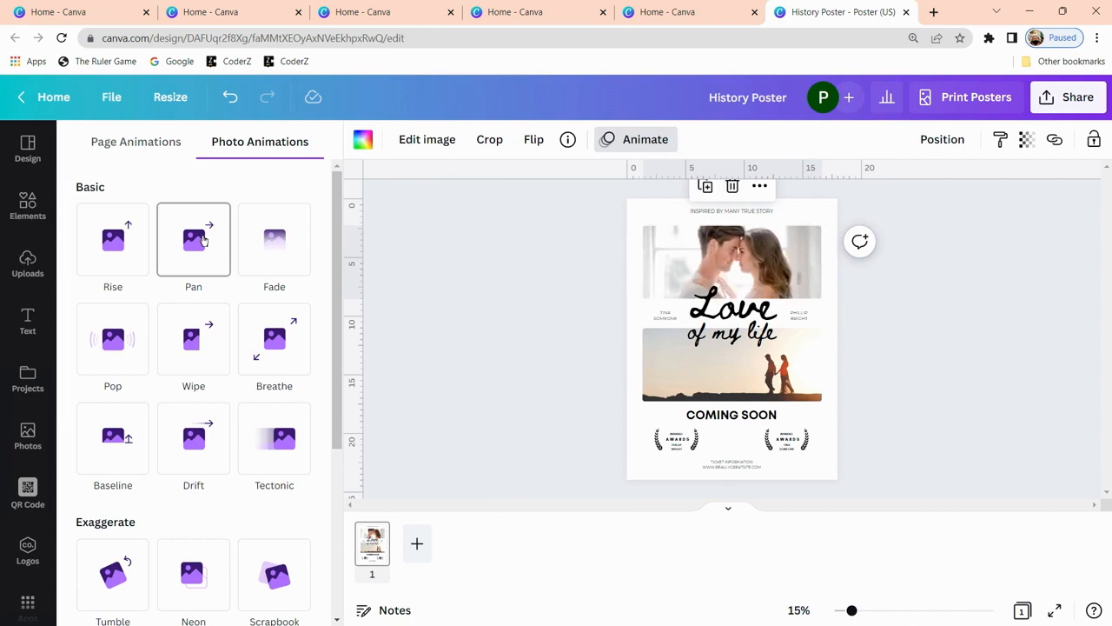
click(205, 243)
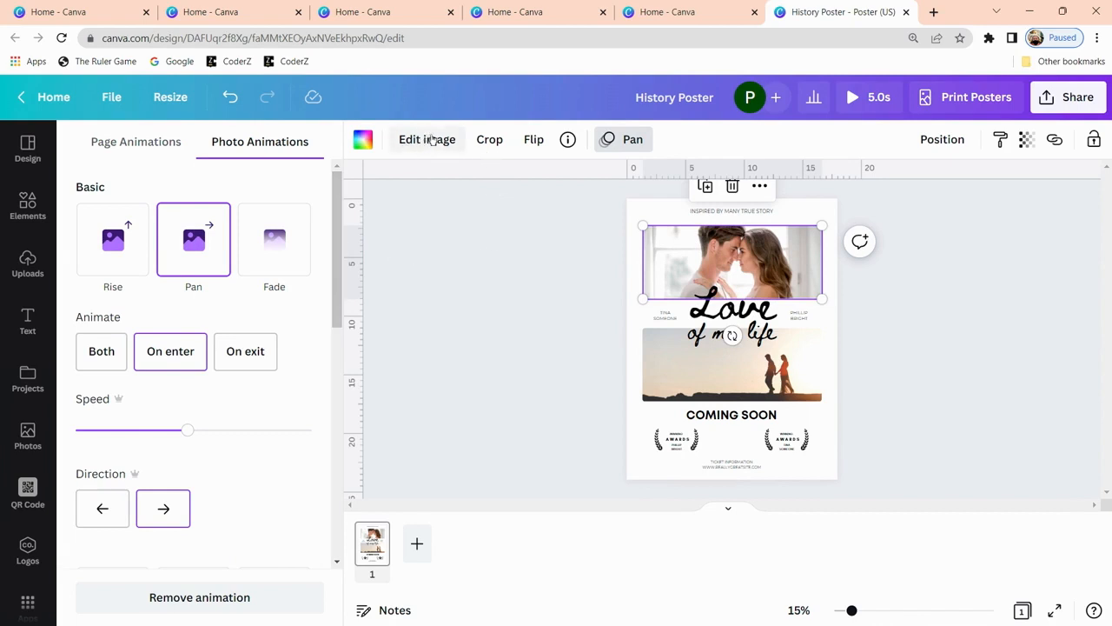
click(217, 597)
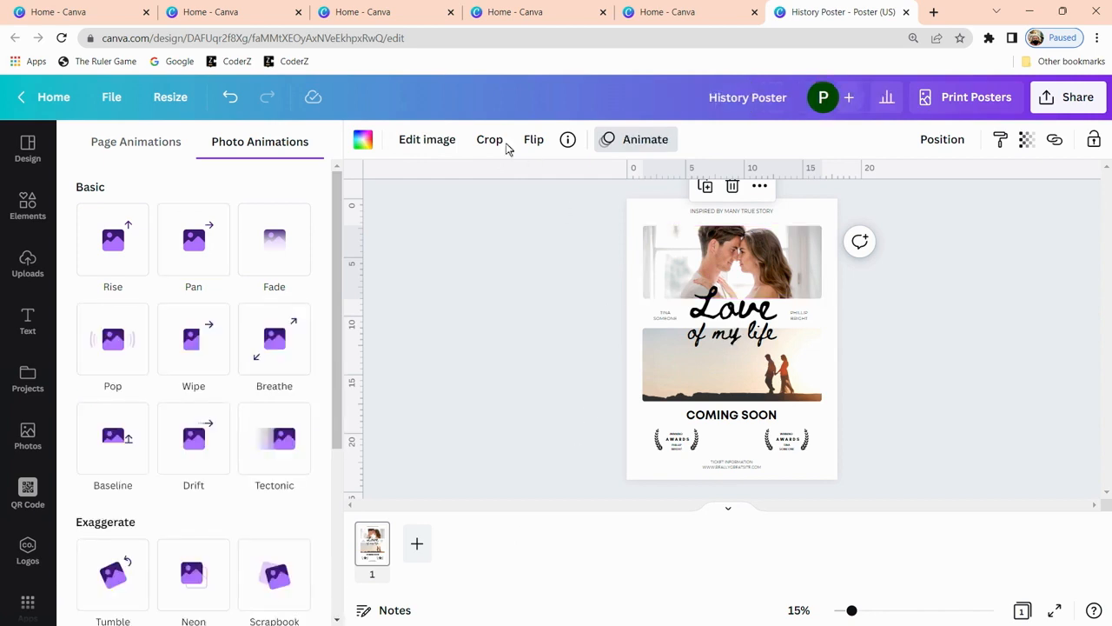
click(428, 141)
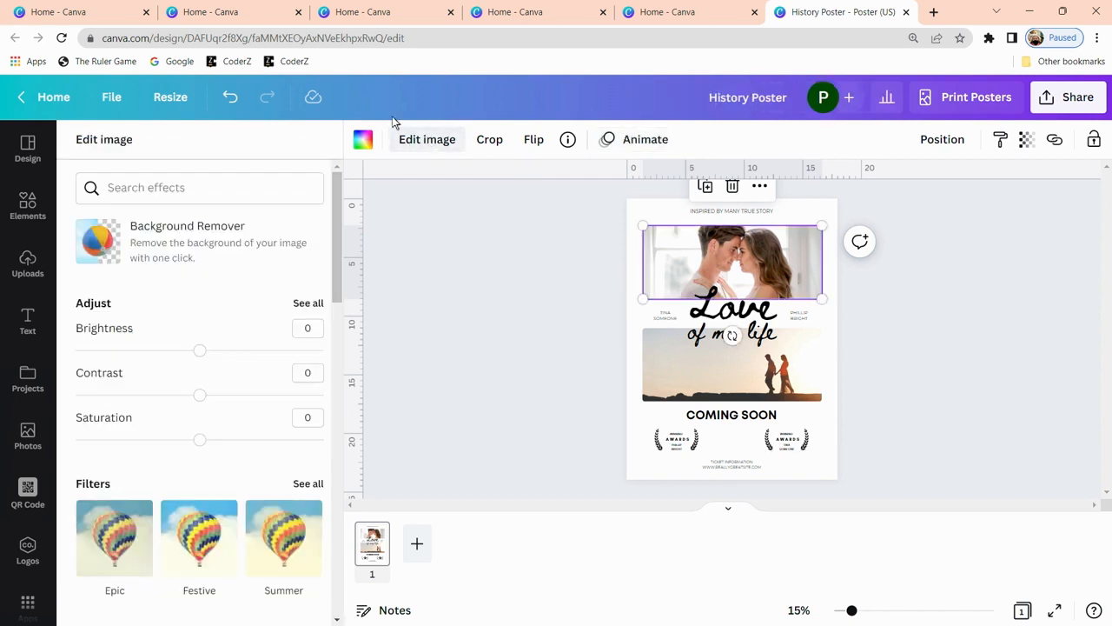
click(431, 140)
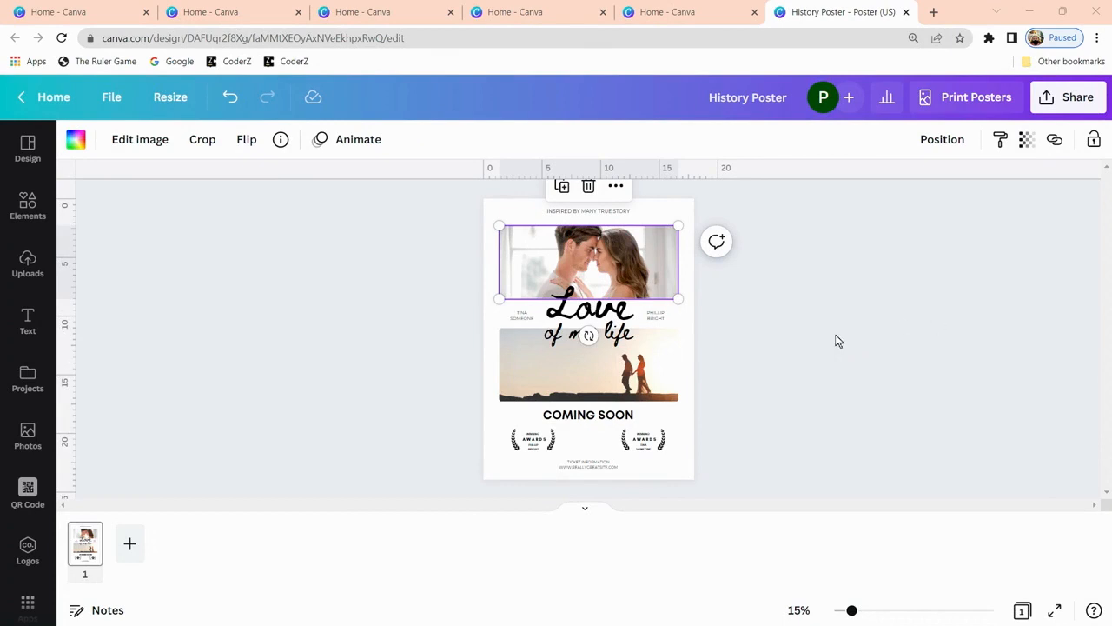
- Set the design's link sharing to Only Londonderry School District with the Can comment permission
click(1074, 102)
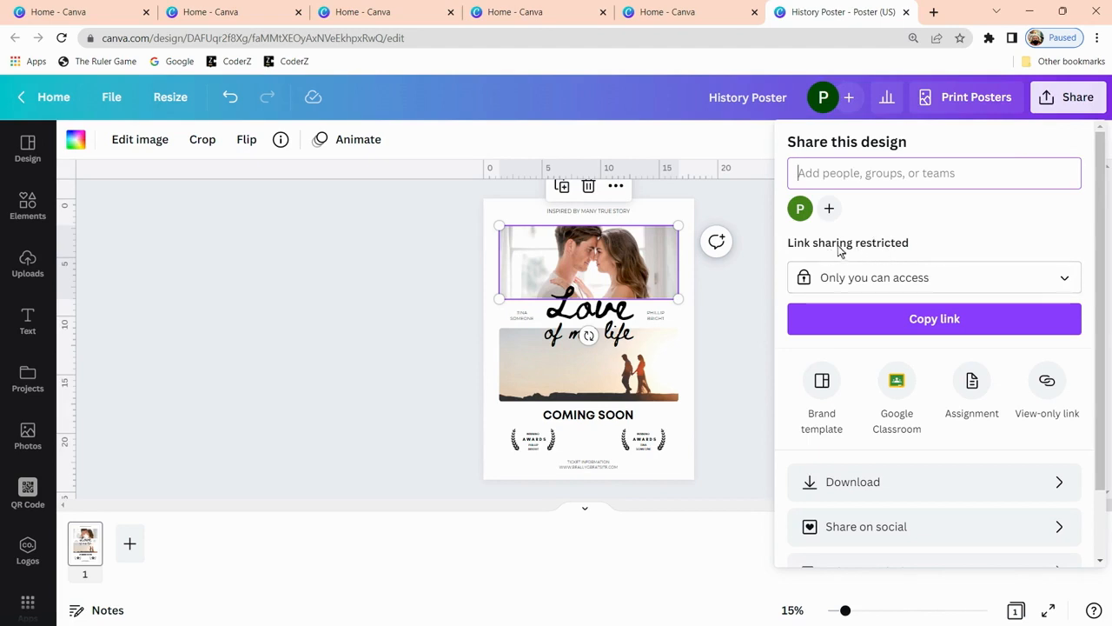
click(1012, 278)
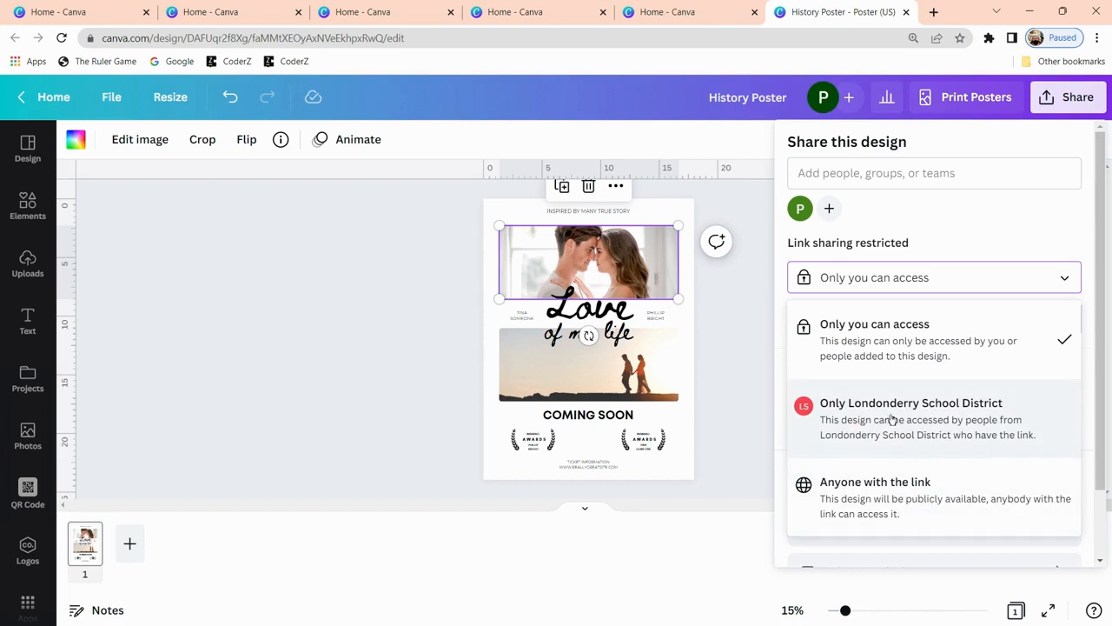
click(934, 421)
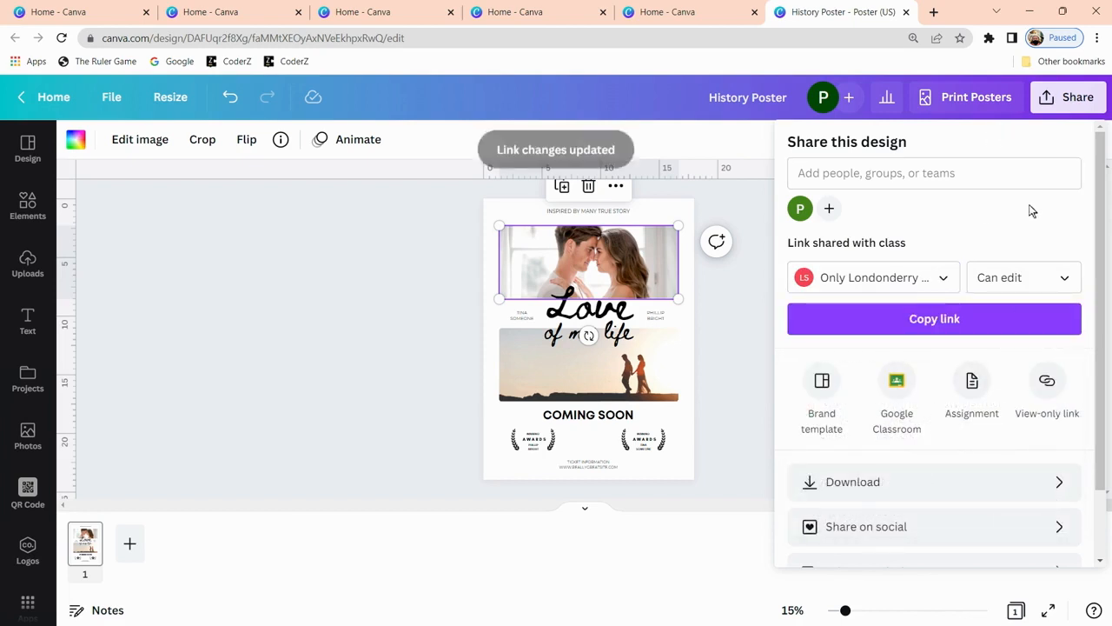
click(1061, 284)
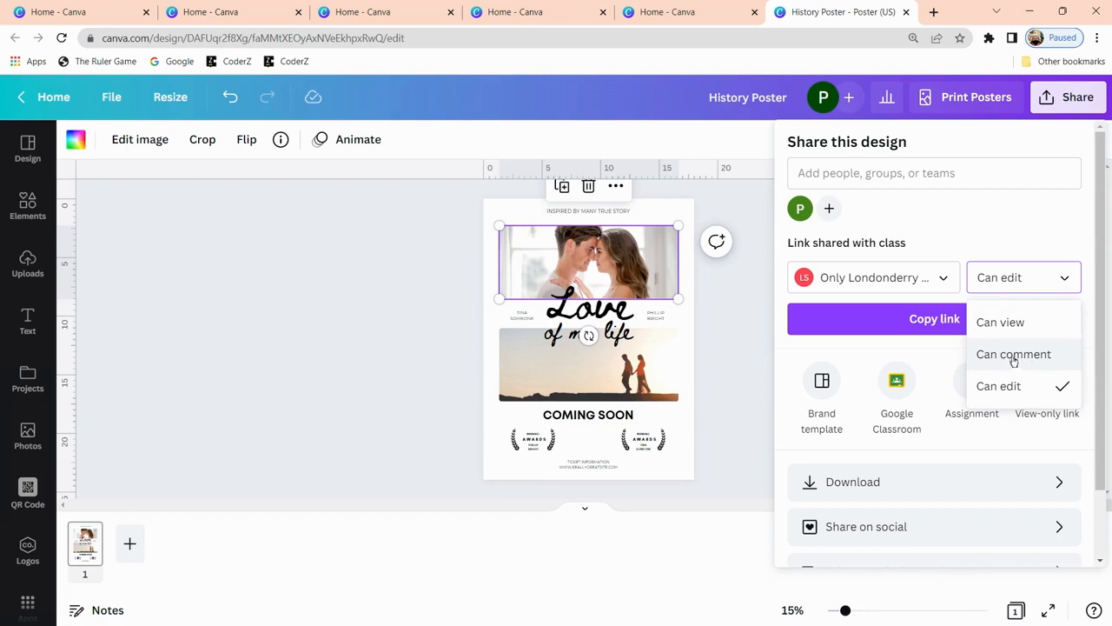
click(1017, 356)
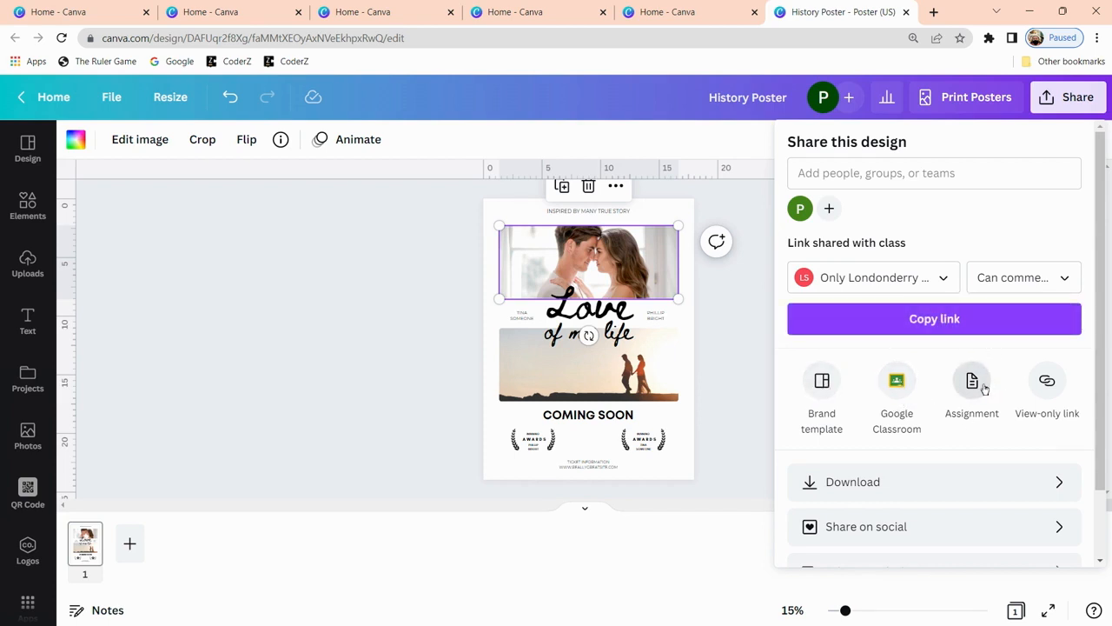
- Try the Google Classroom sharing option, continue past its intro, and return to the design's sharing settings
click(905, 387)
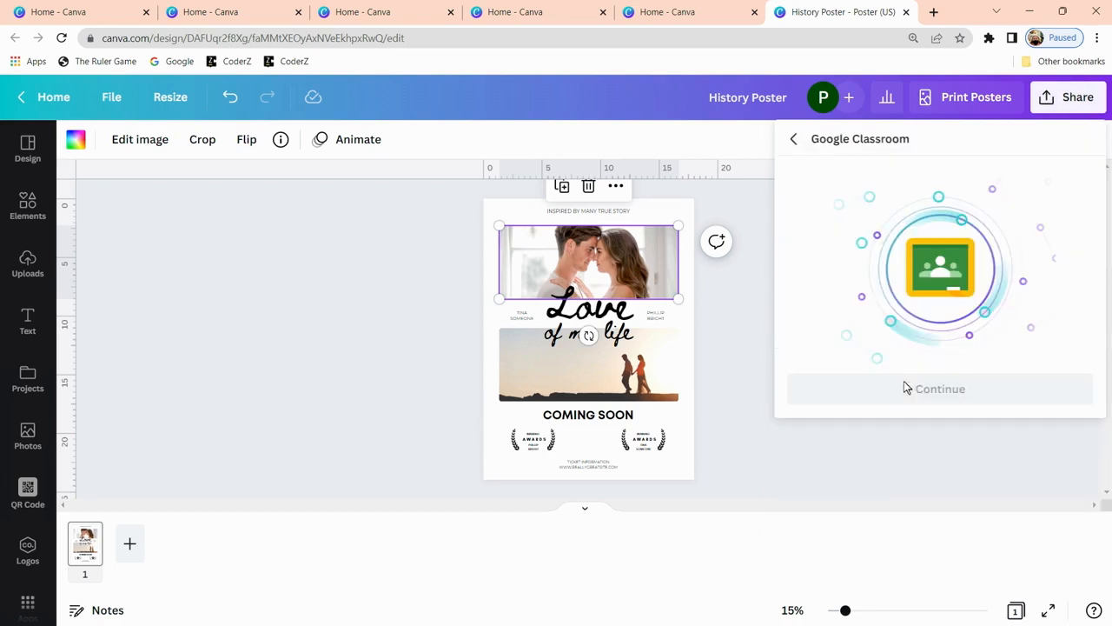
click(937, 391)
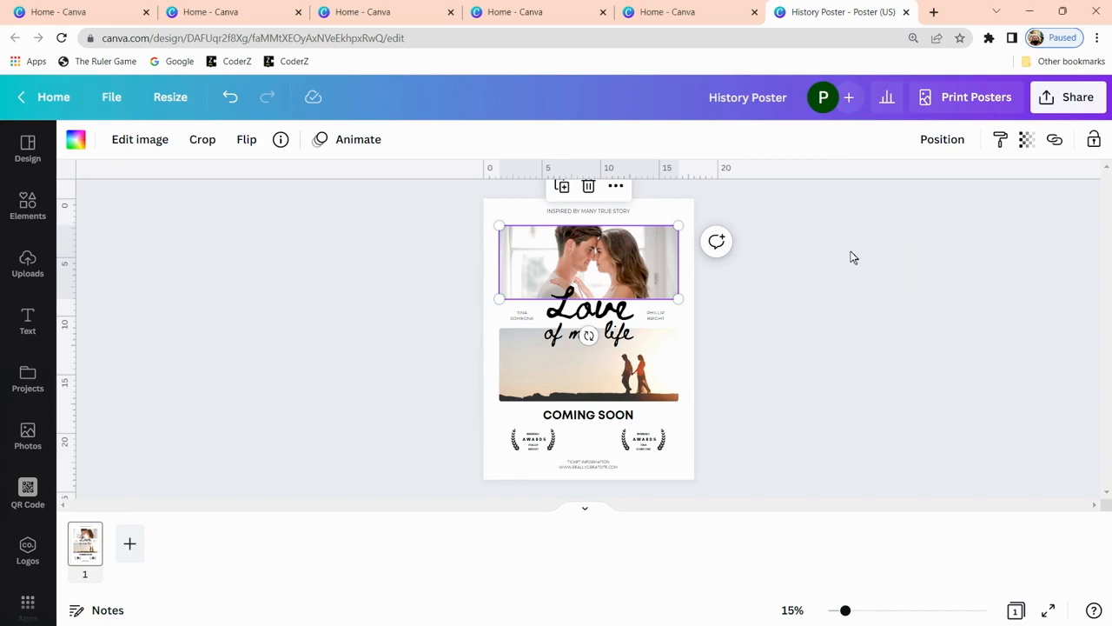
click(1067, 97)
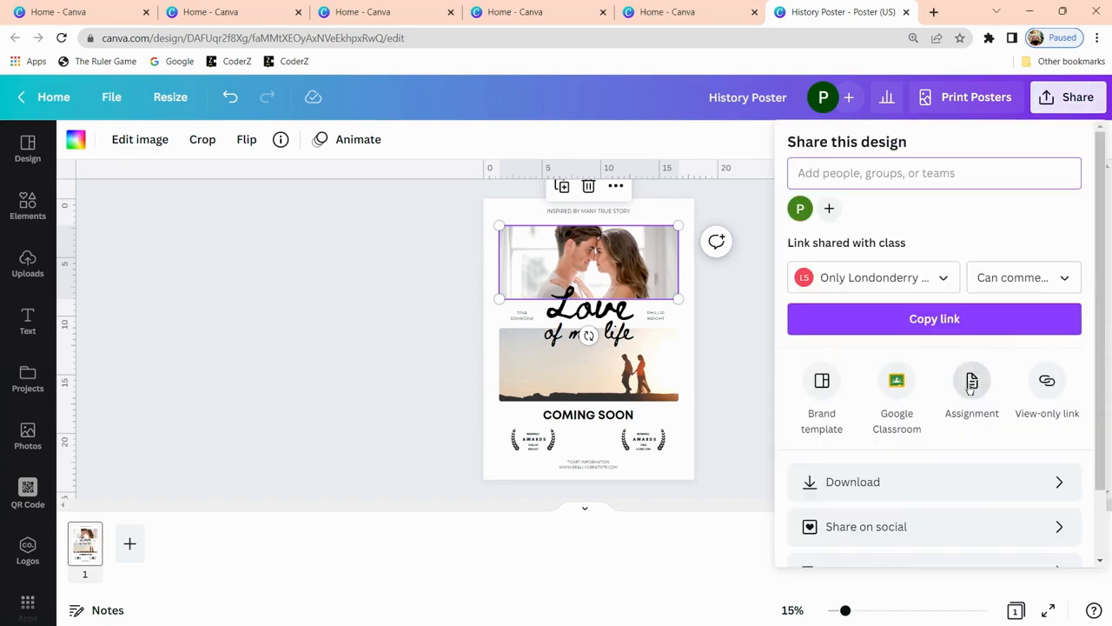
- Review the full list of sharing options, including social, save, messaging and design services, and return to the plain canvas
scroll(976, 356, down, 1)
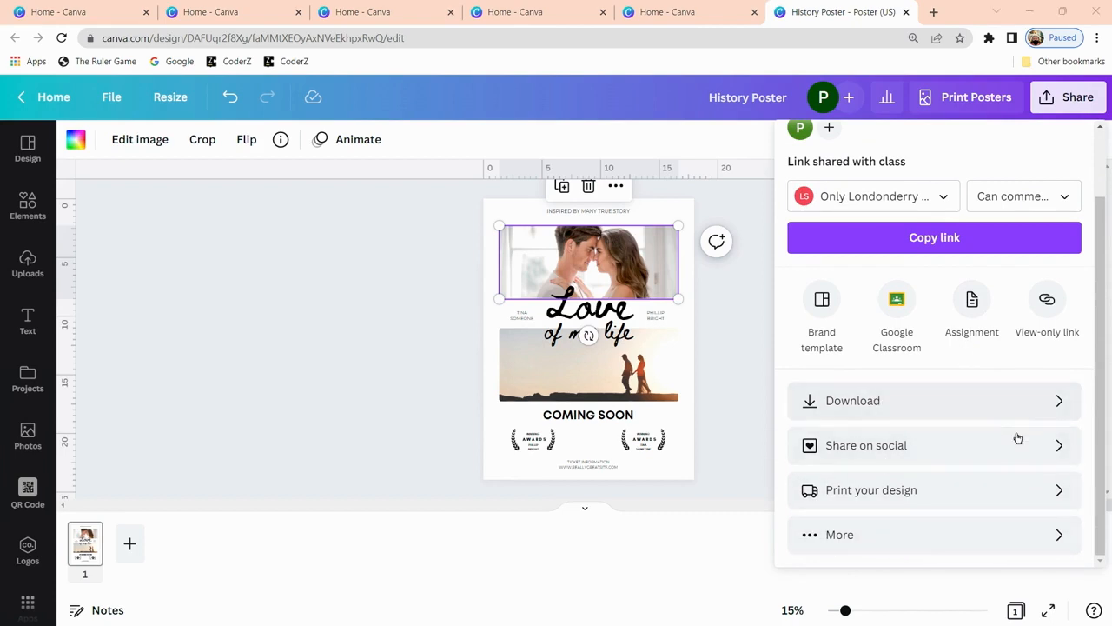
click(885, 539)
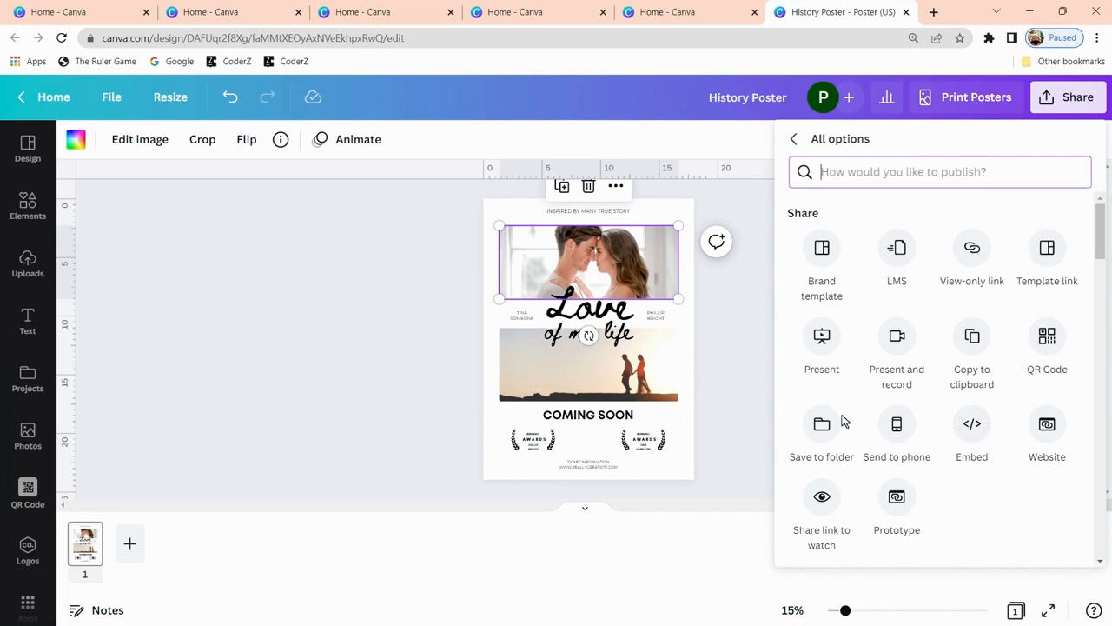
scroll(947, 425, down, 3)
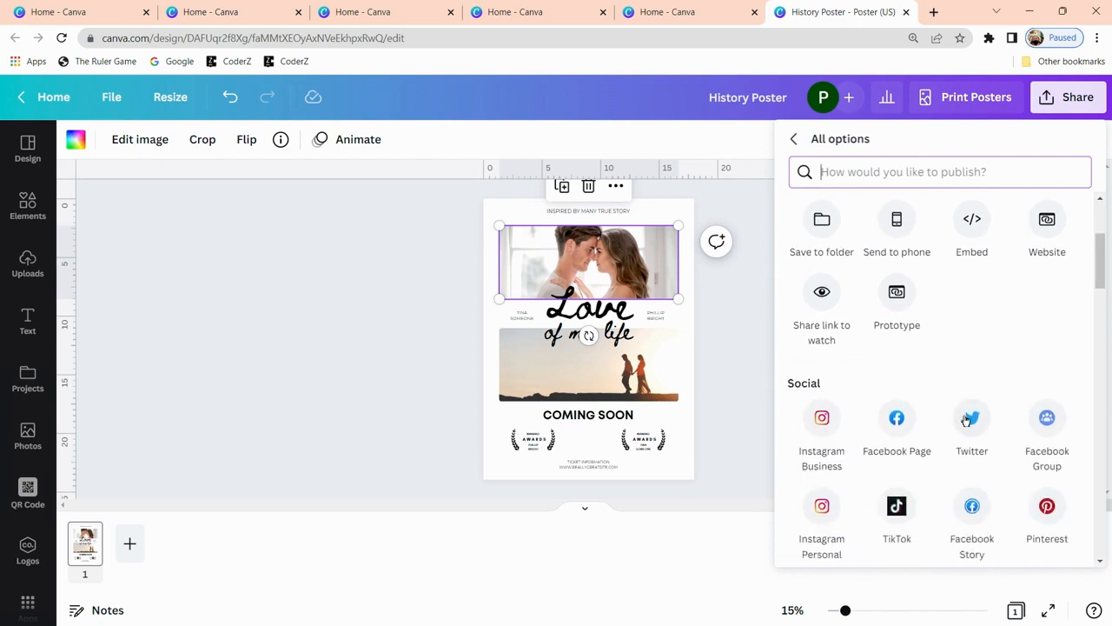
scroll(989, 420, down, 1)
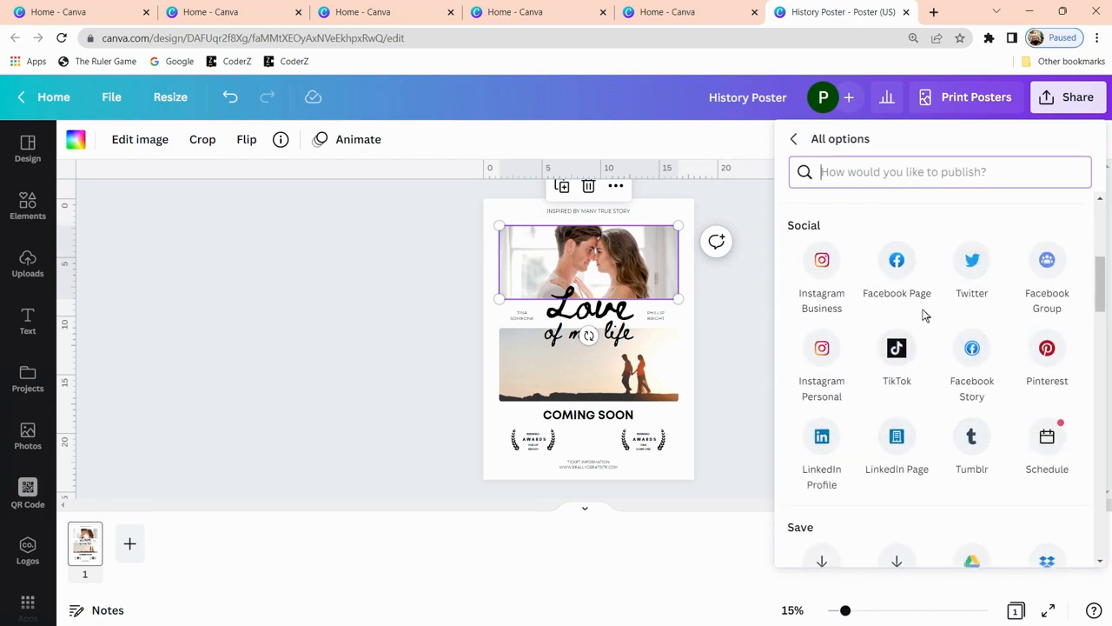
scroll(948, 456, down, 7)
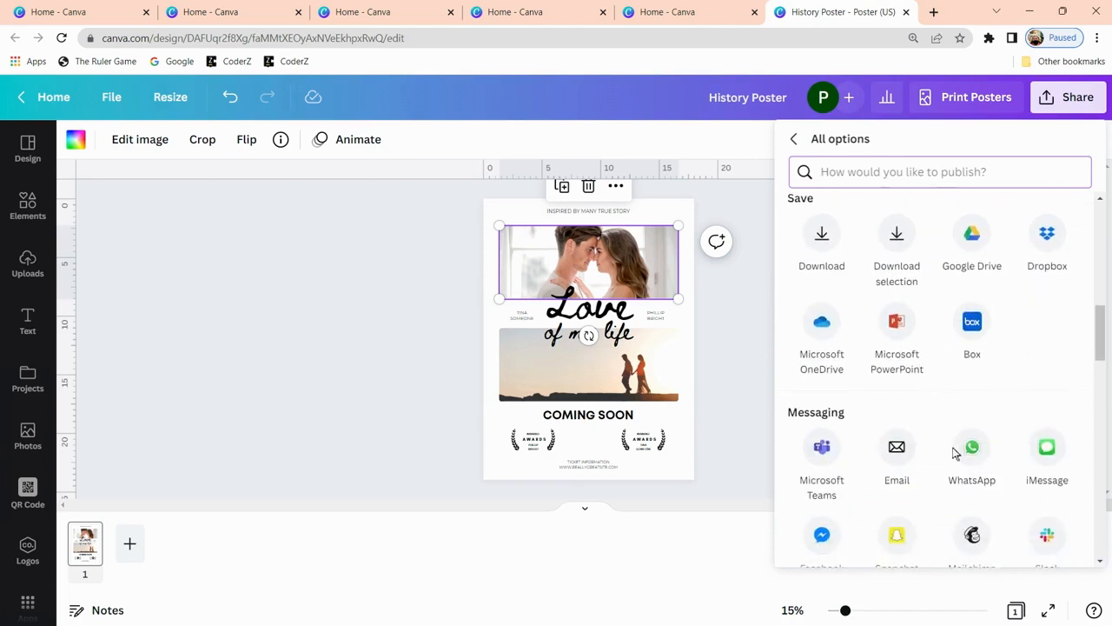
scroll(970, 451, down, 1)
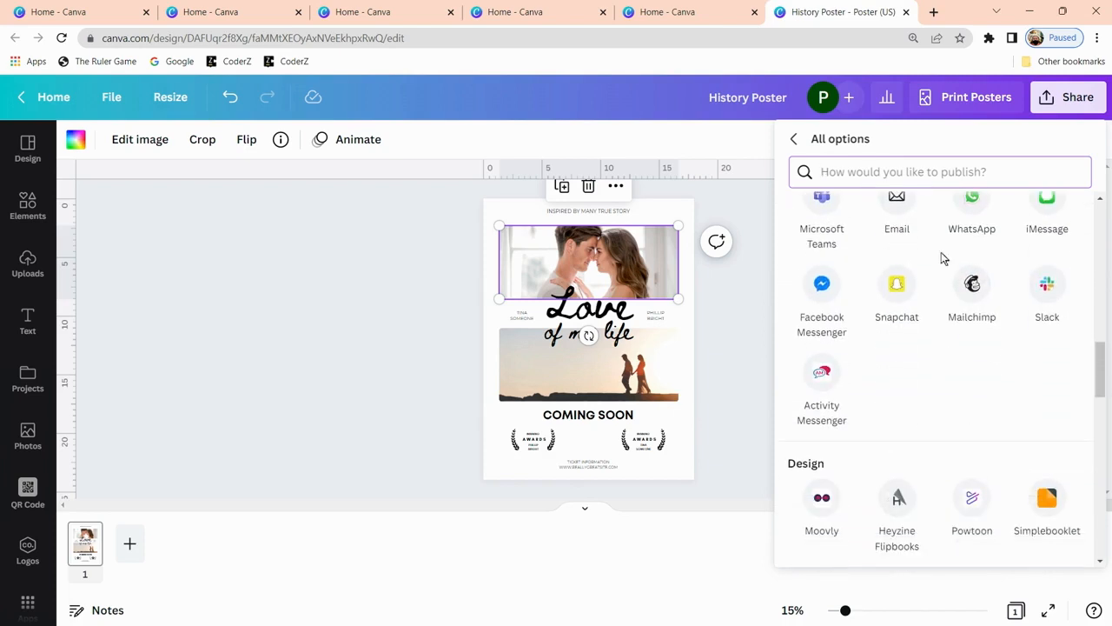
scroll(1018, 418, up, 1)
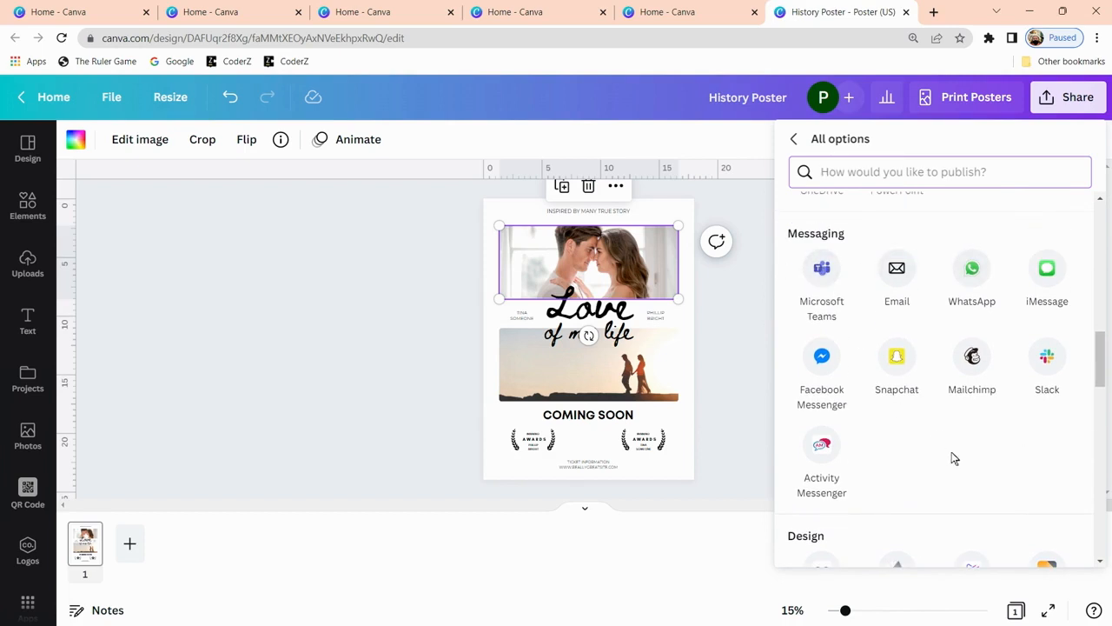
scroll(964, 417, down, 2)
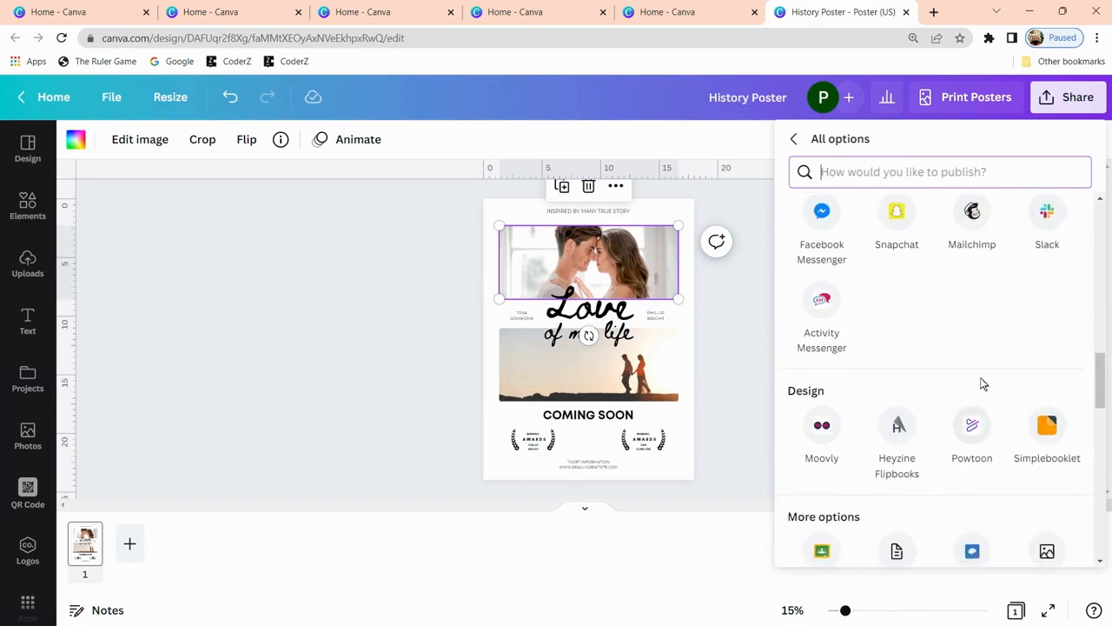
scroll(988, 373, down, 6)
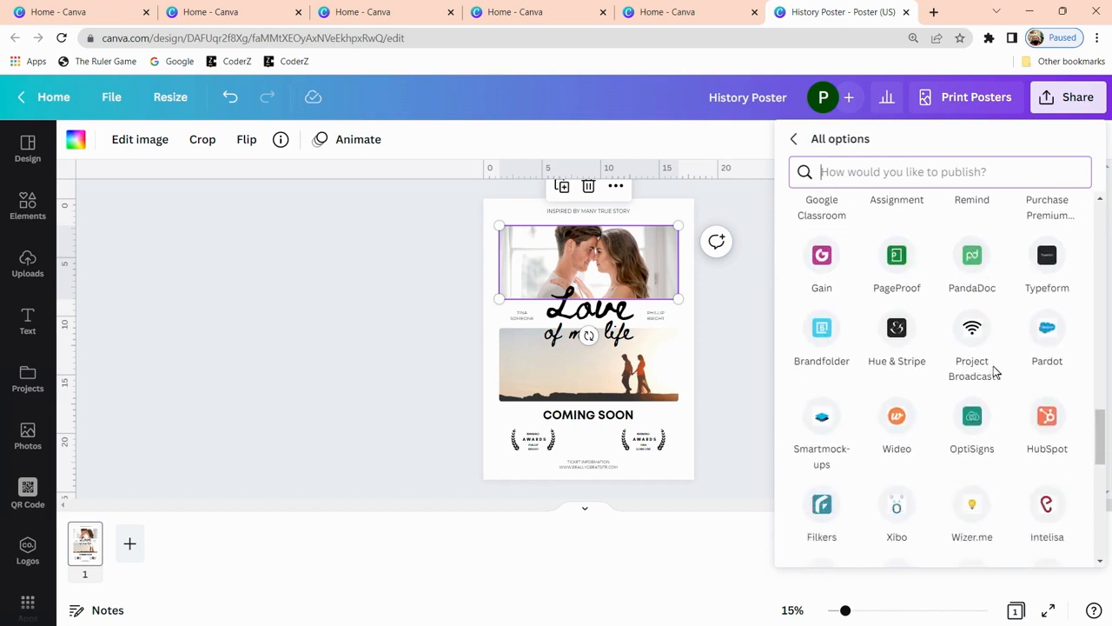
scroll(993, 373, down, 3)
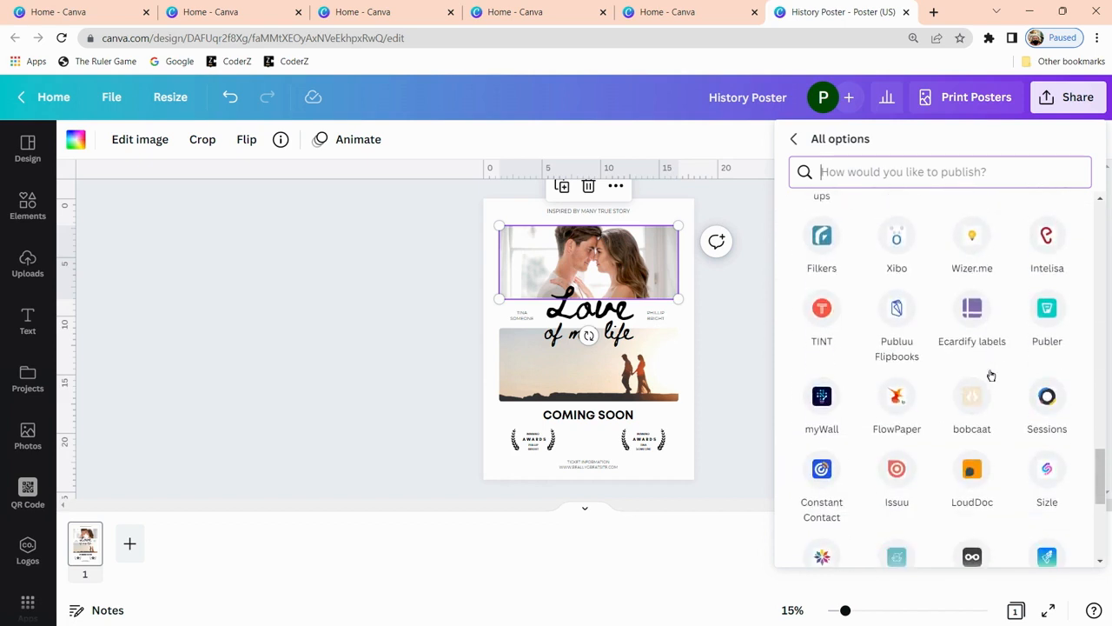
click(322, 341)
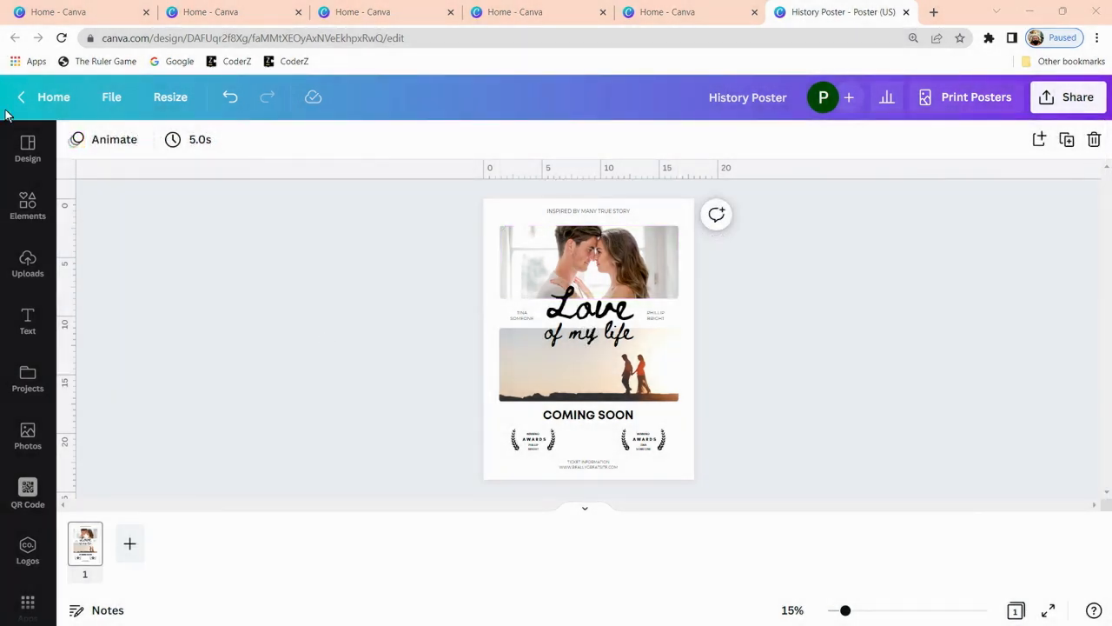
- Add the silver heart outline graphic from the elements library and move it up around the upper couple photo
click(28, 144)
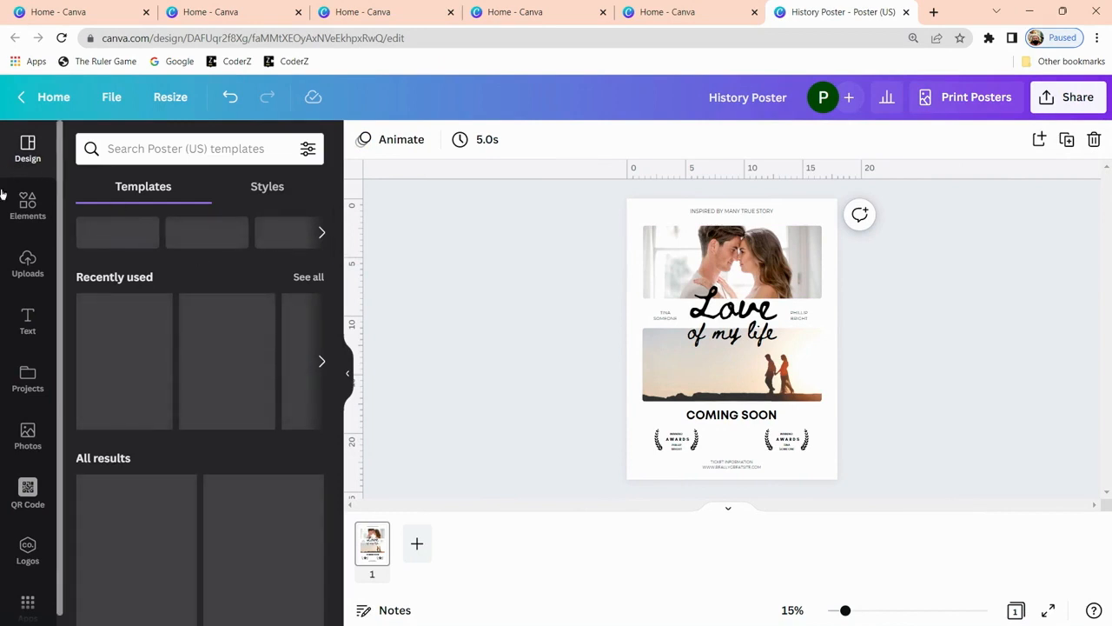
click(29, 202)
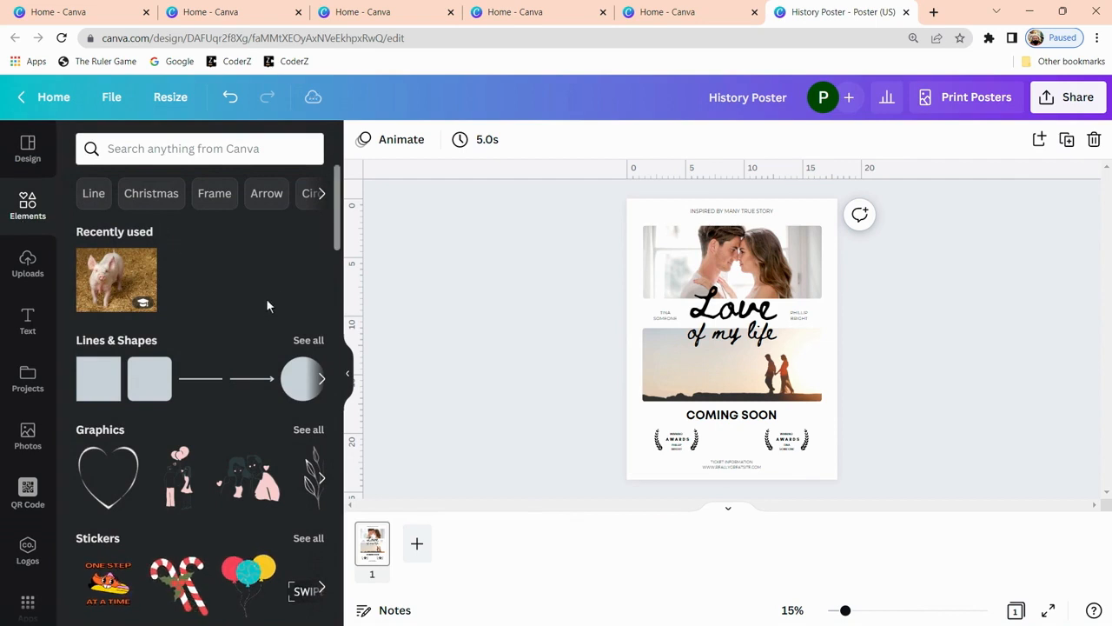
scroll(261, 343, down, 1)
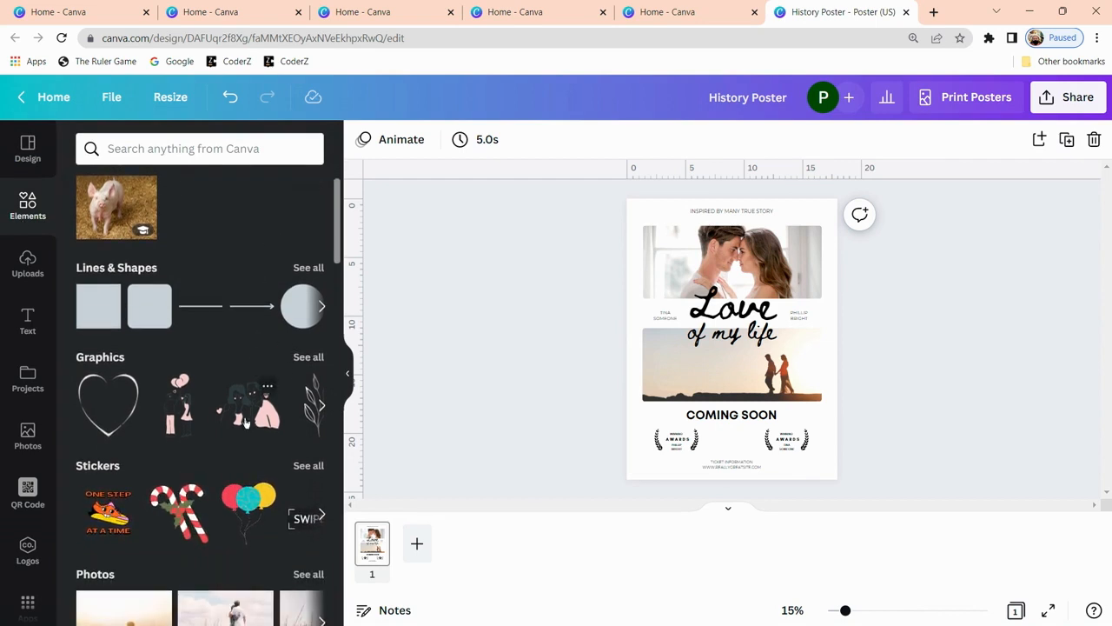
click(103, 406)
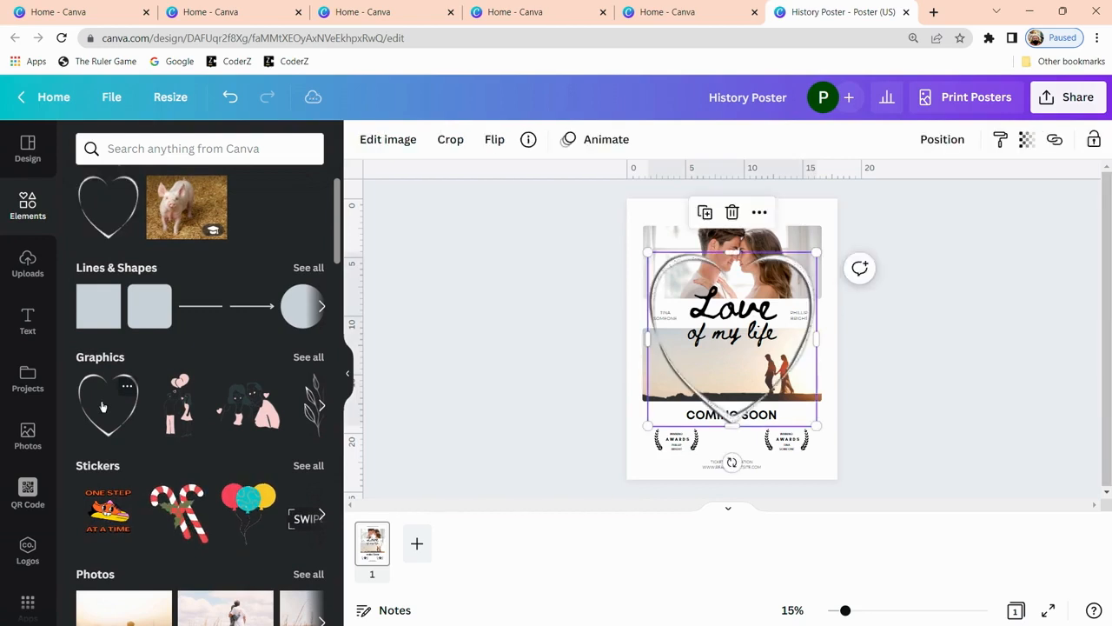
drag(672, 367, 666, 320)
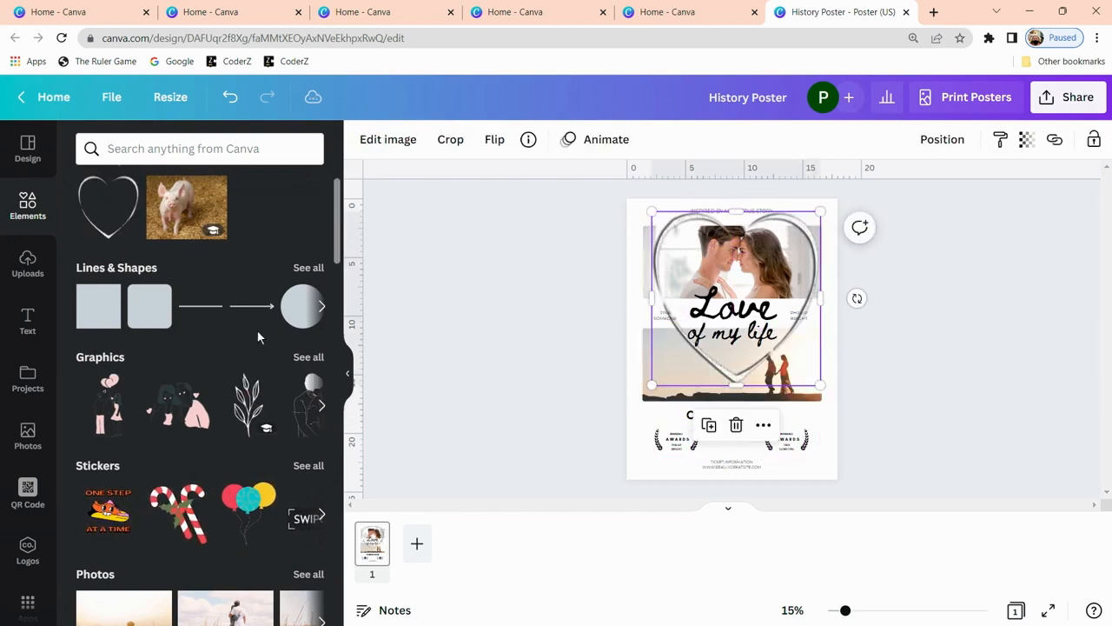
- Look through the other element categories, from stickers, photos, videos and audio to charts, tables, frames, grids and graphic collections
scroll(199, 399, down, 3)
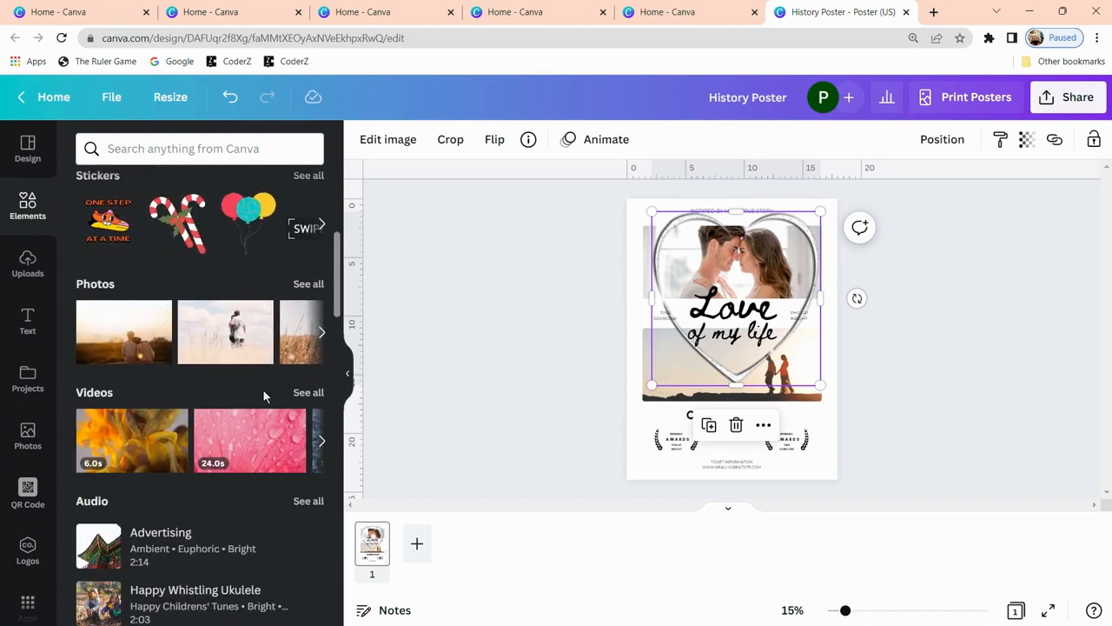
scroll(262, 389, down, 4)
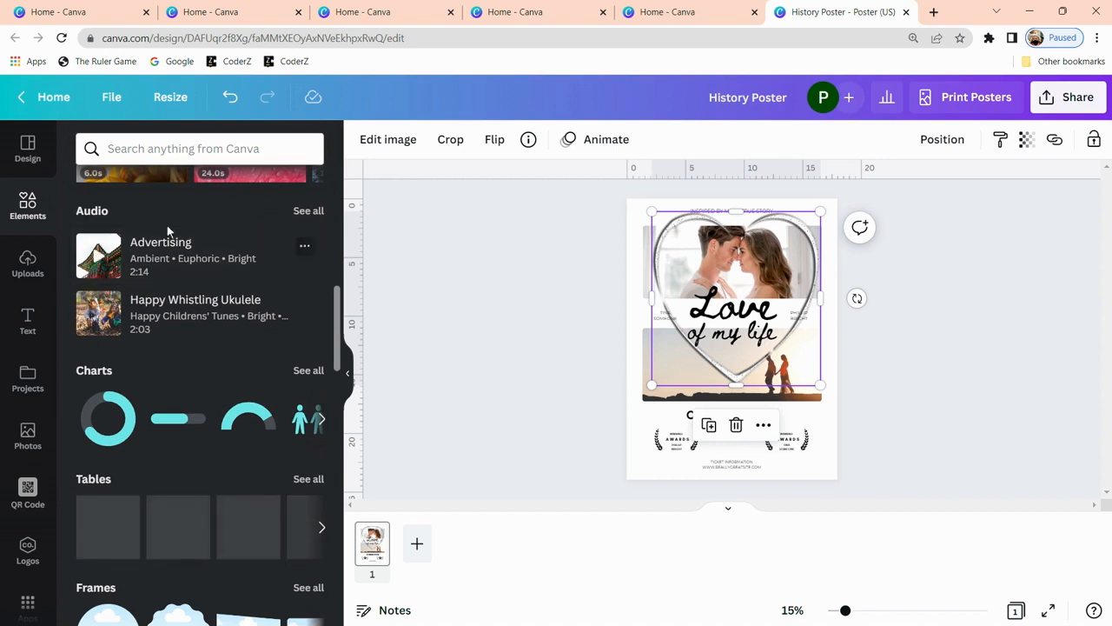
scroll(166, 386, down, 2)
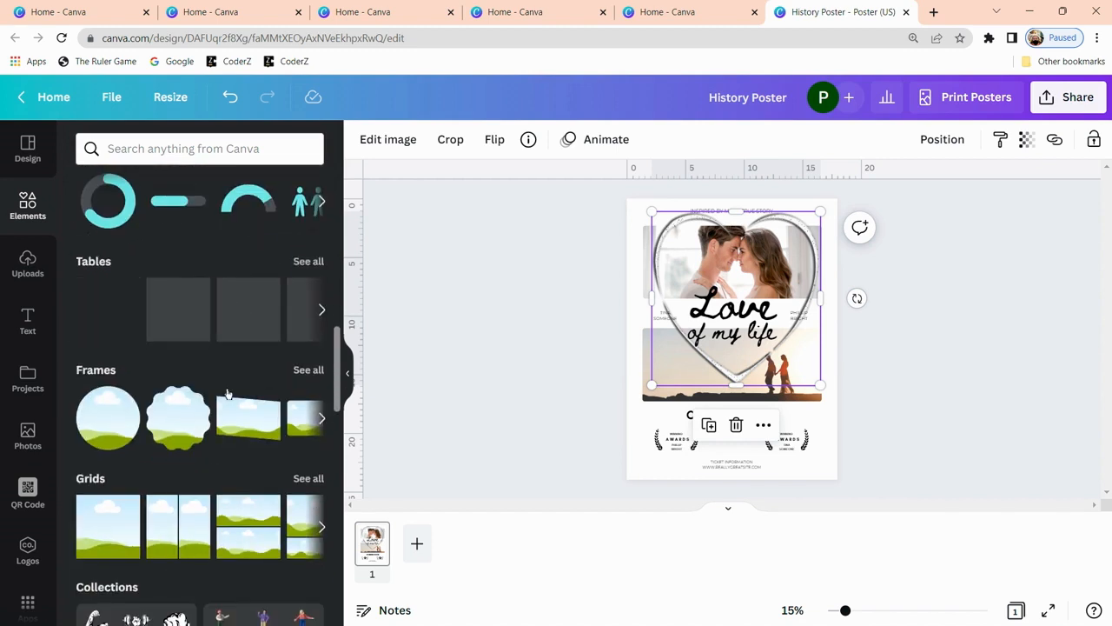
scroll(217, 391, down, 3)
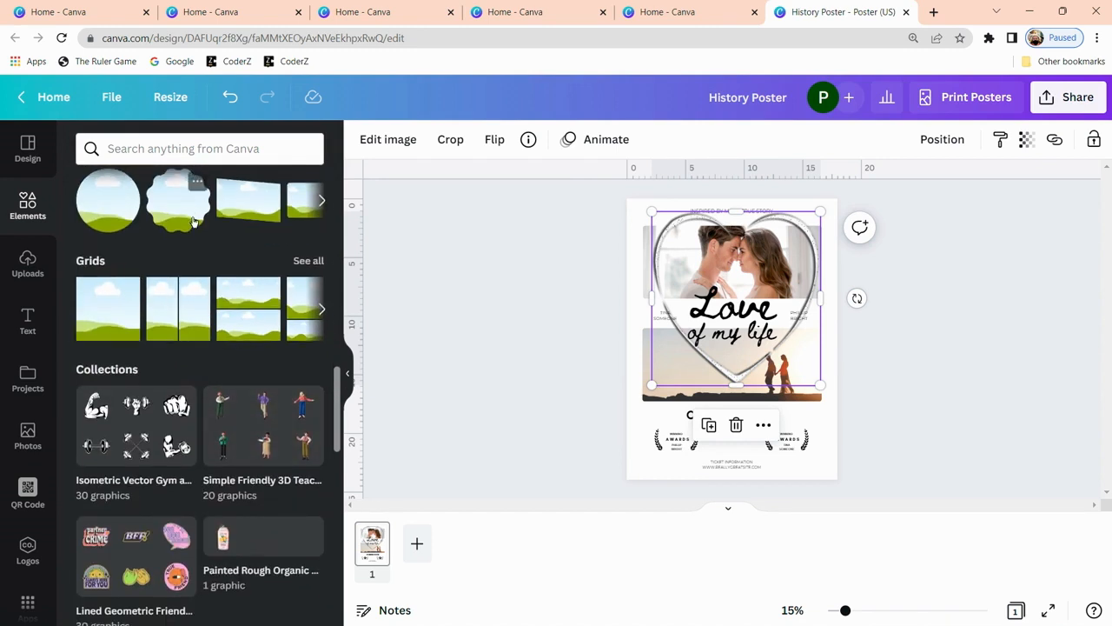
scroll(262, 369, down, 4)
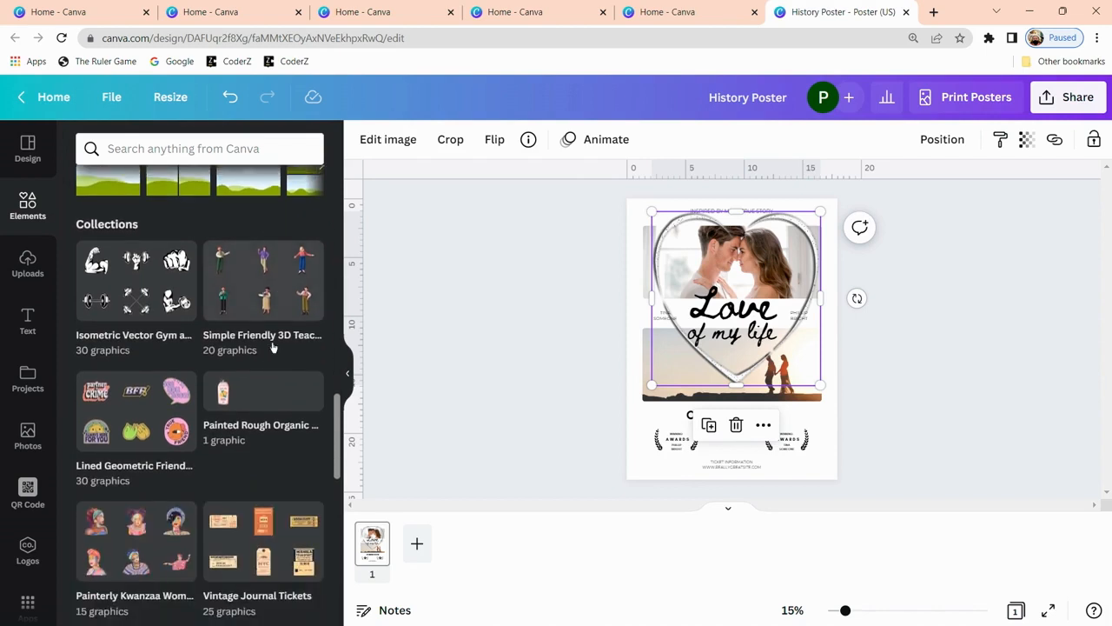
scroll(262, 378, down, 5)
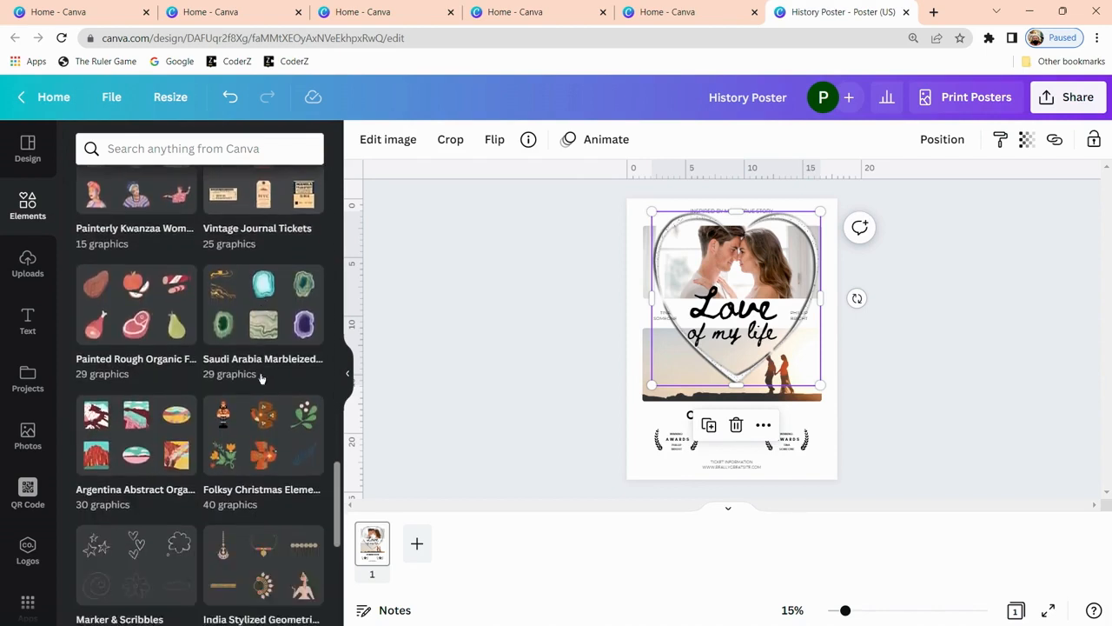
scroll(262, 378, down, 5)
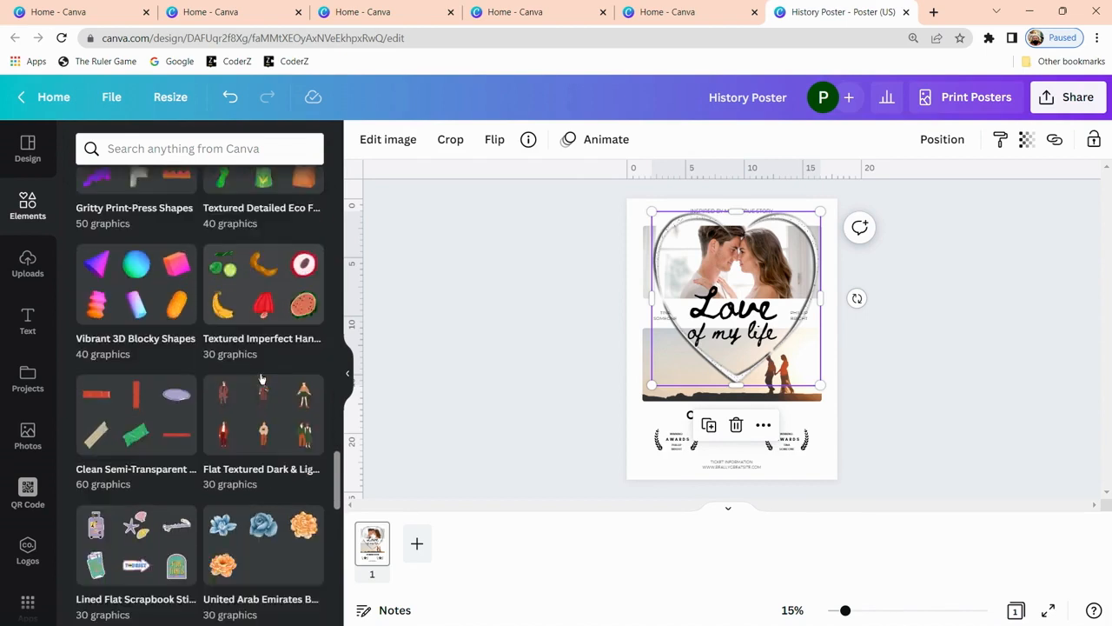
scroll(262, 376, down, 2)
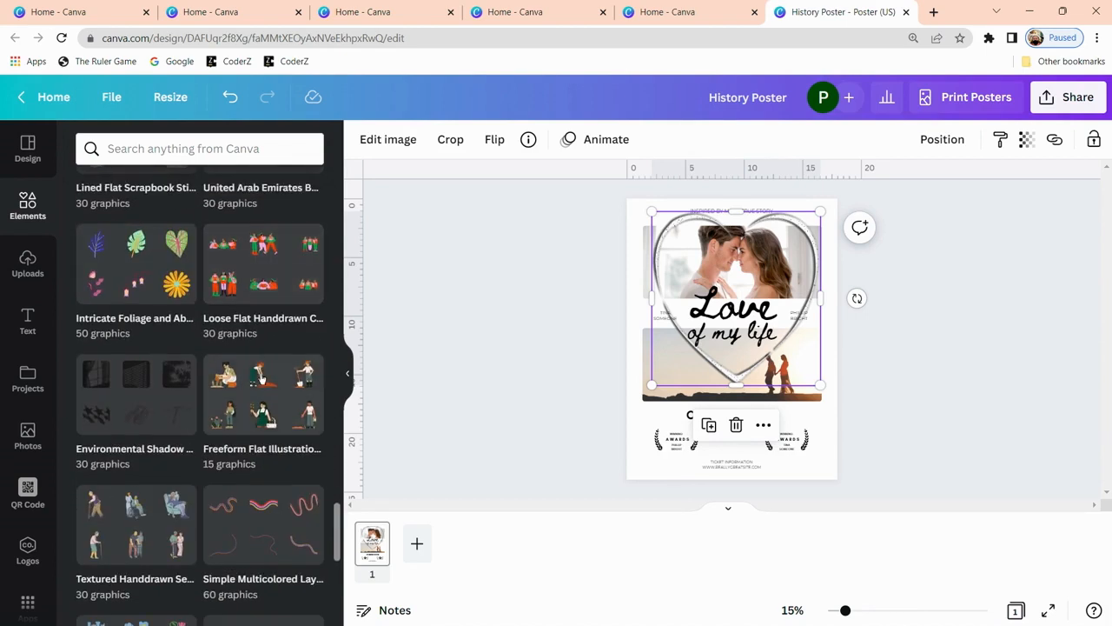
scroll(252, 379, down, 5)
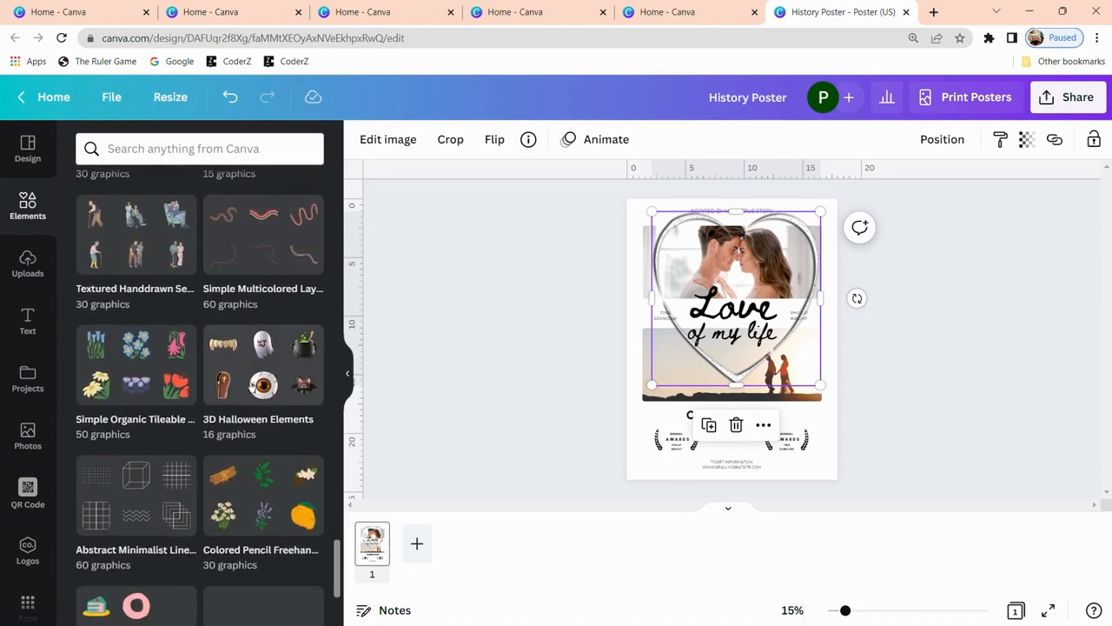
- View the uploaded images and add an empty text box to the poster from the text options
click(27, 260)
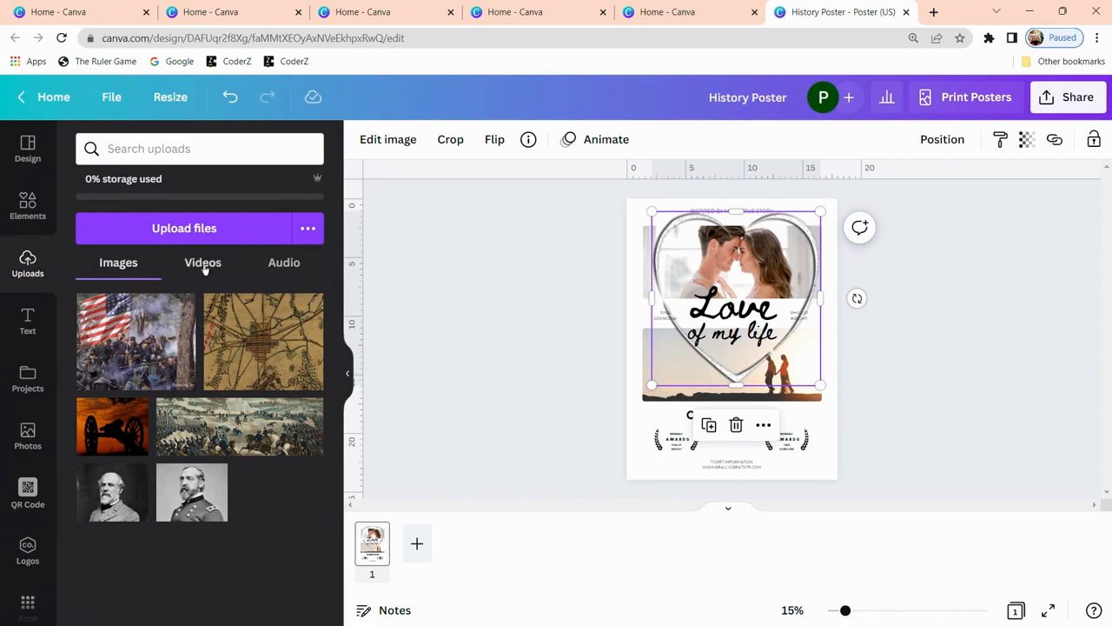
click(28, 320)
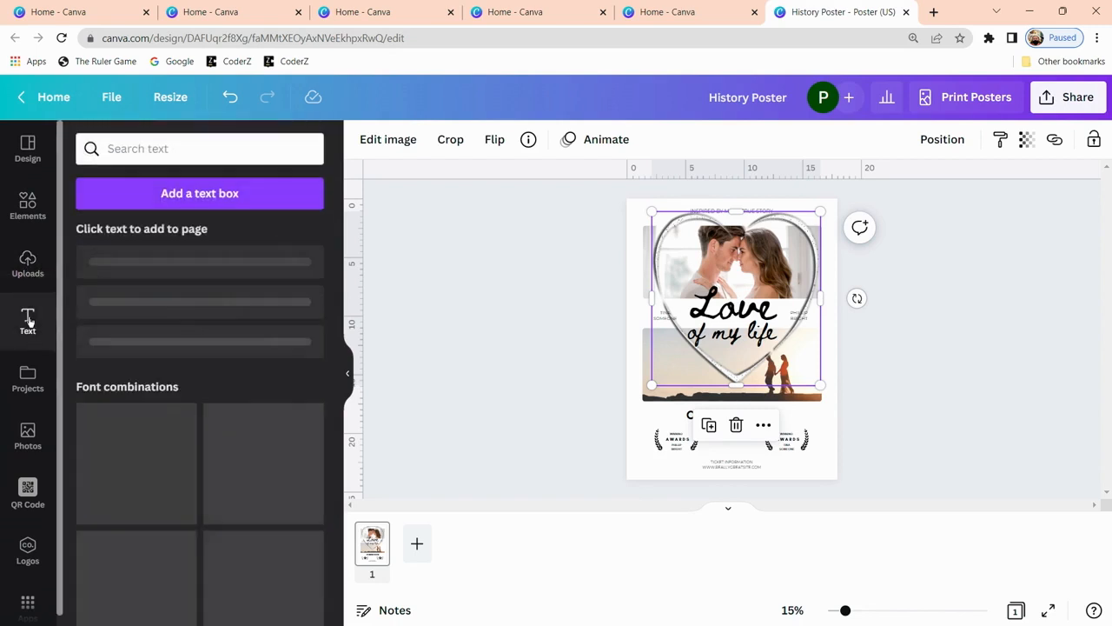
click(231, 192)
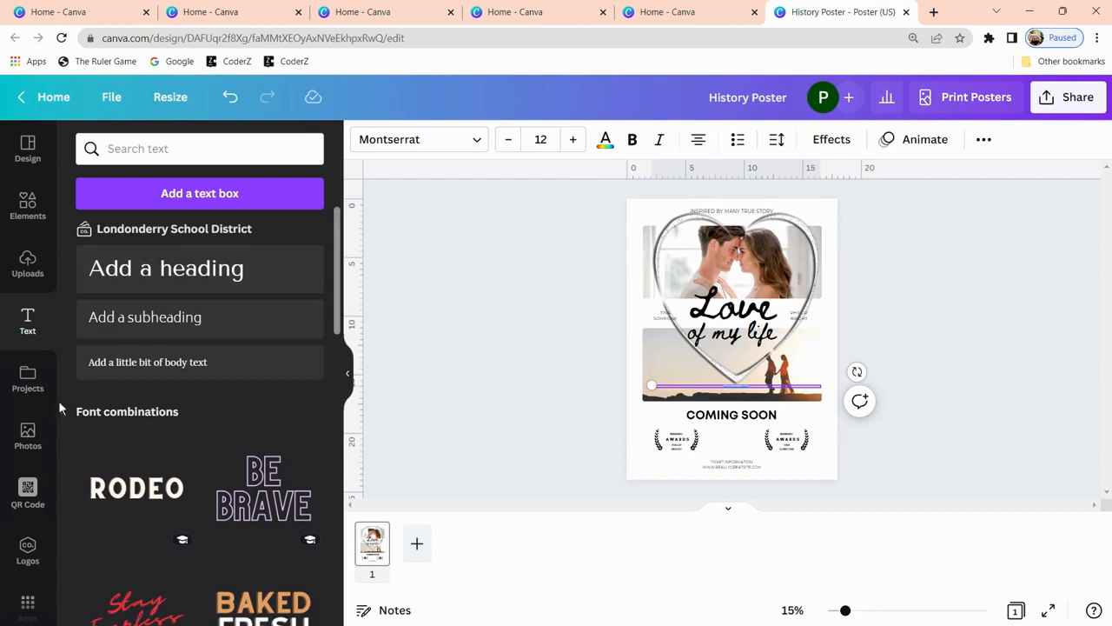
- Look through the existing projects and folders, and browse the stock photo library's recommended and trending pictures
click(29, 387)
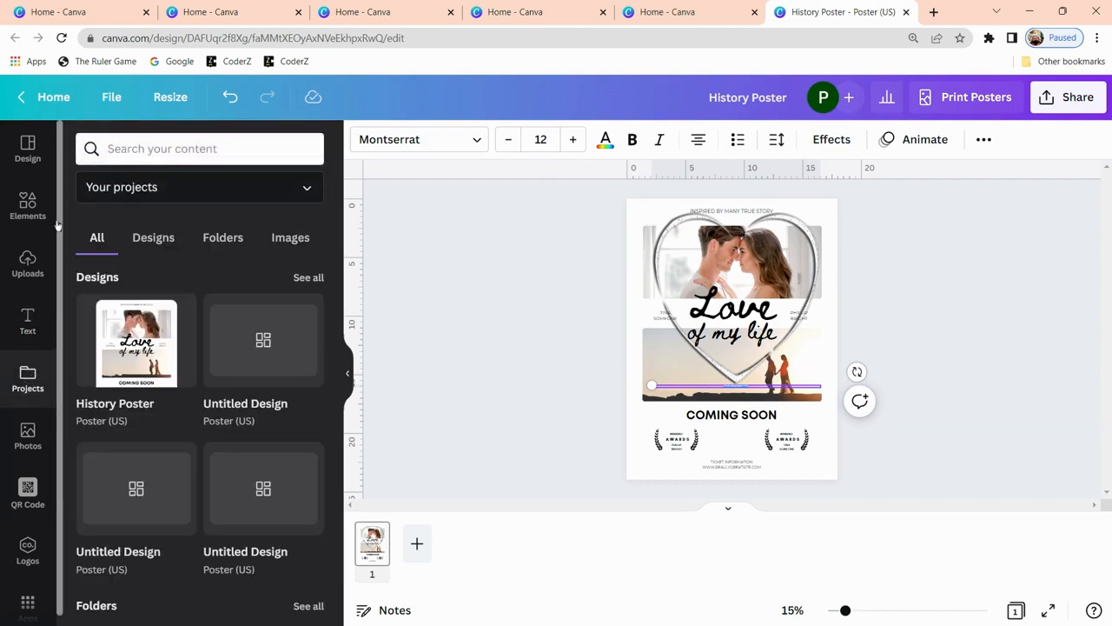
scroll(227, 375, down, 2)
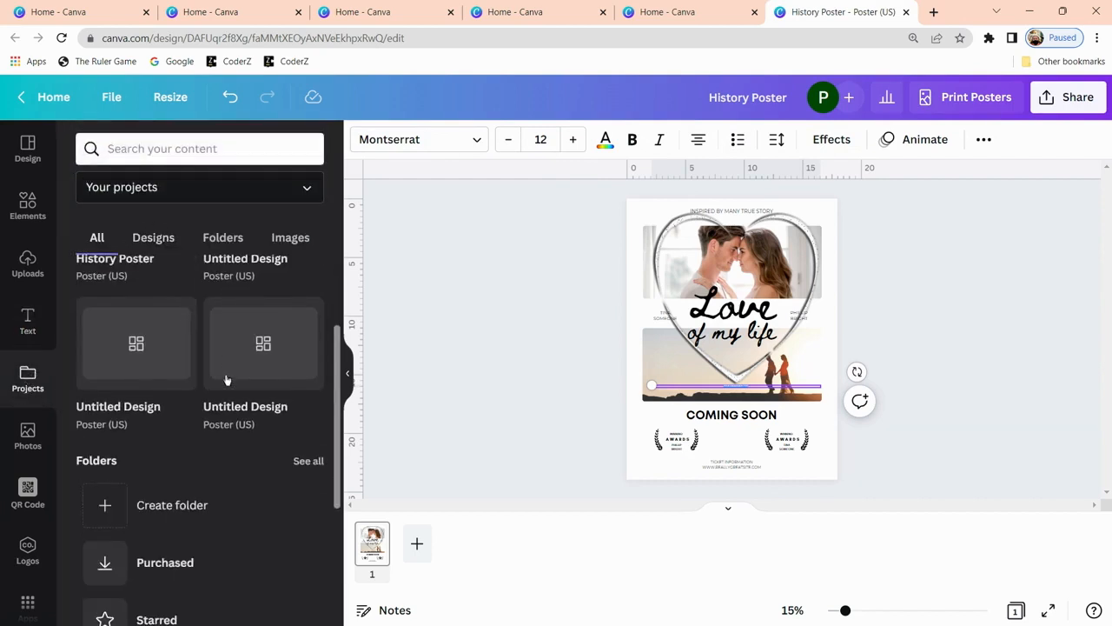
scroll(225, 380, down, 3)
scroll(213, 383, up, 5)
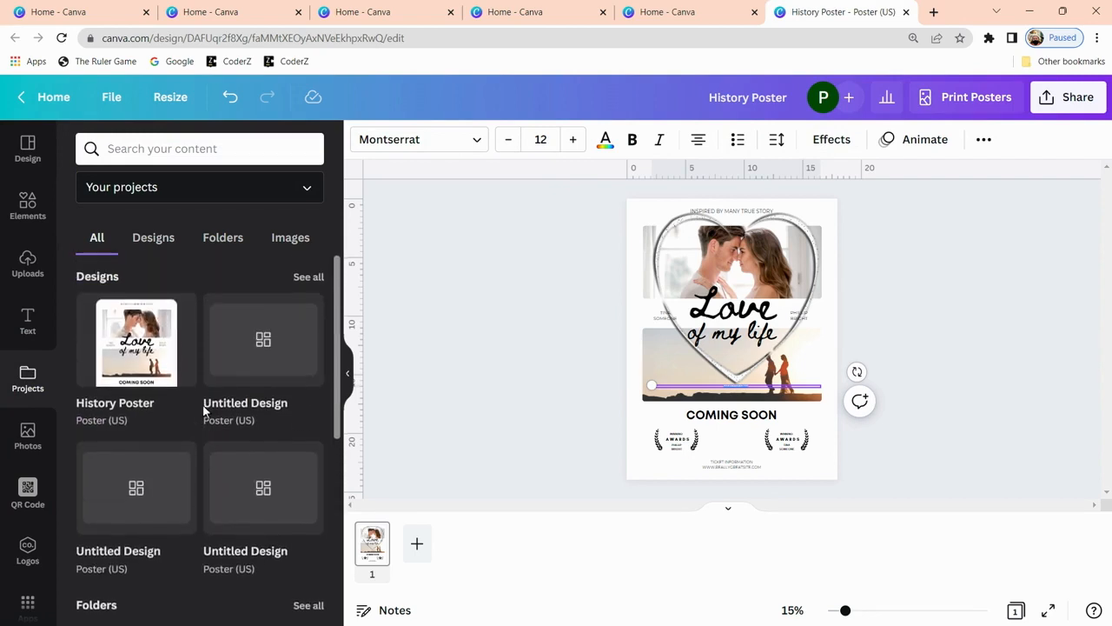
click(26, 433)
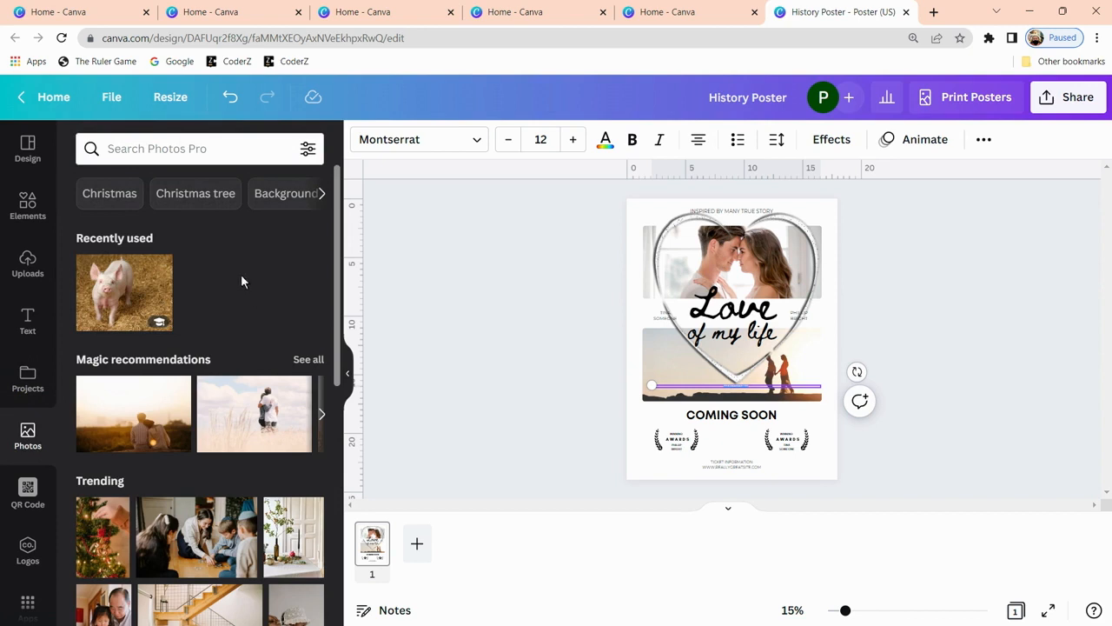
scroll(241, 276, down, 6)
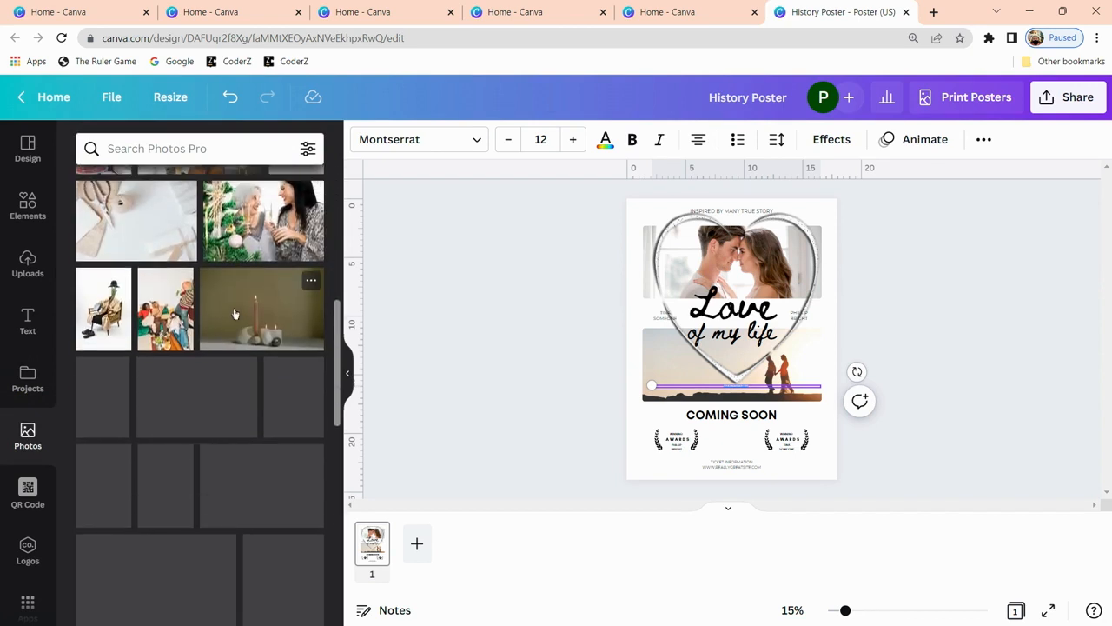
scroll(235, 313, up, 4)
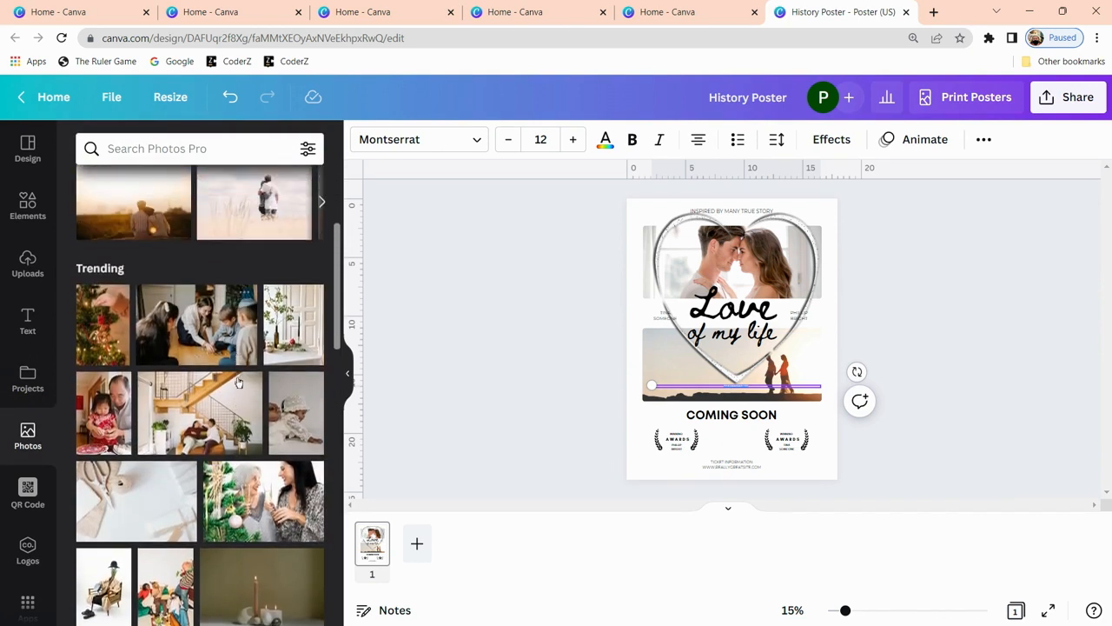
scroll(238, 382, up, 1)
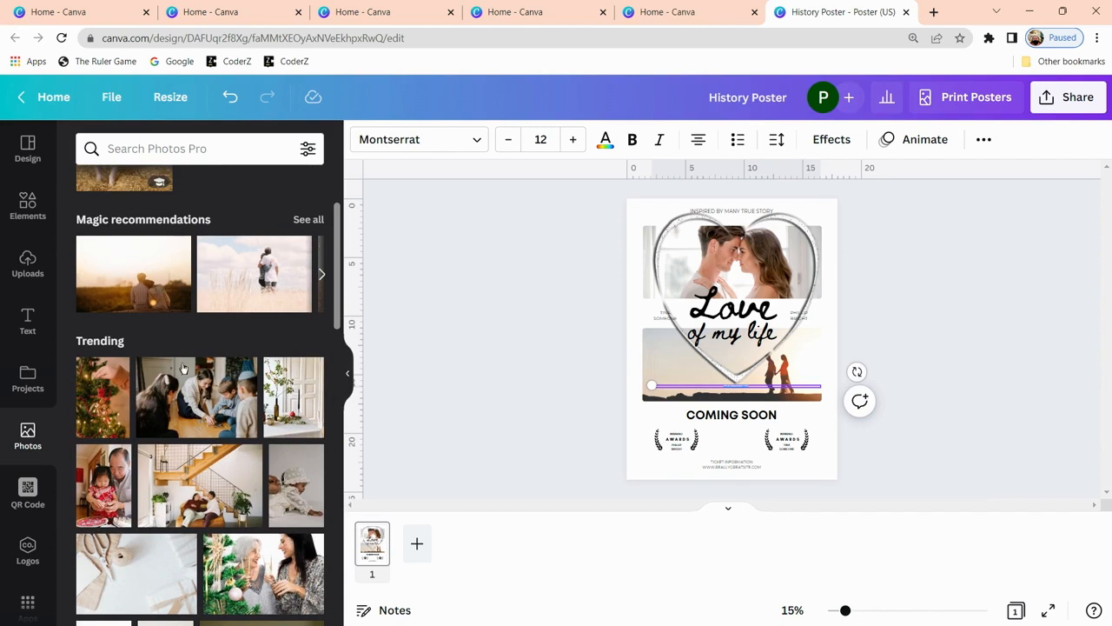
scroll(200, 408, down, 10)
scroll(211, 461, down, 4)
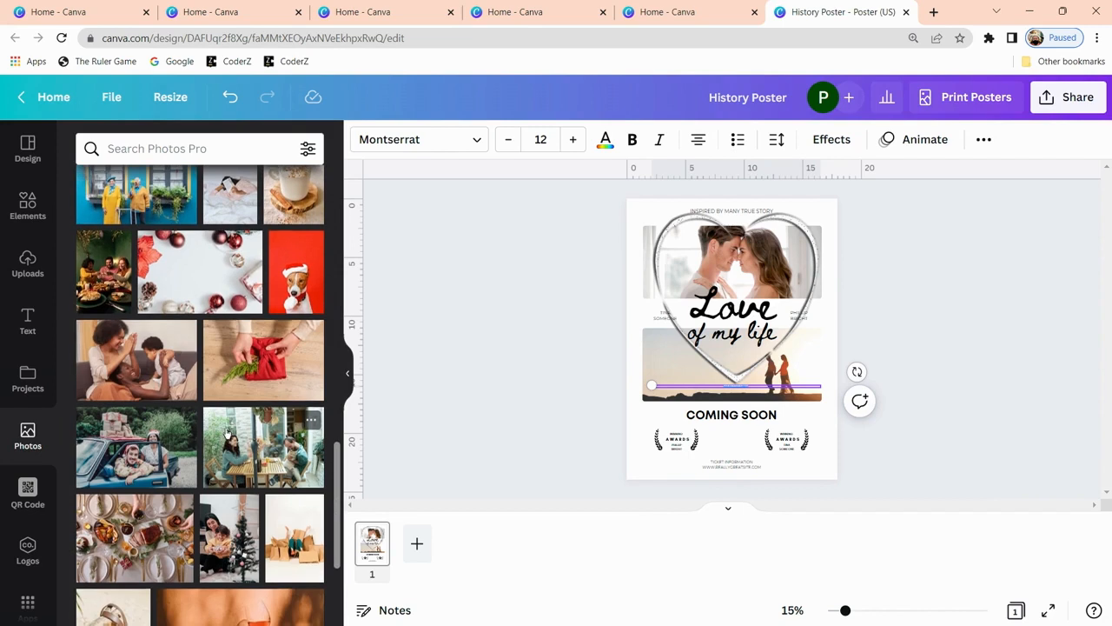
scroll(226, 431, down, 10)
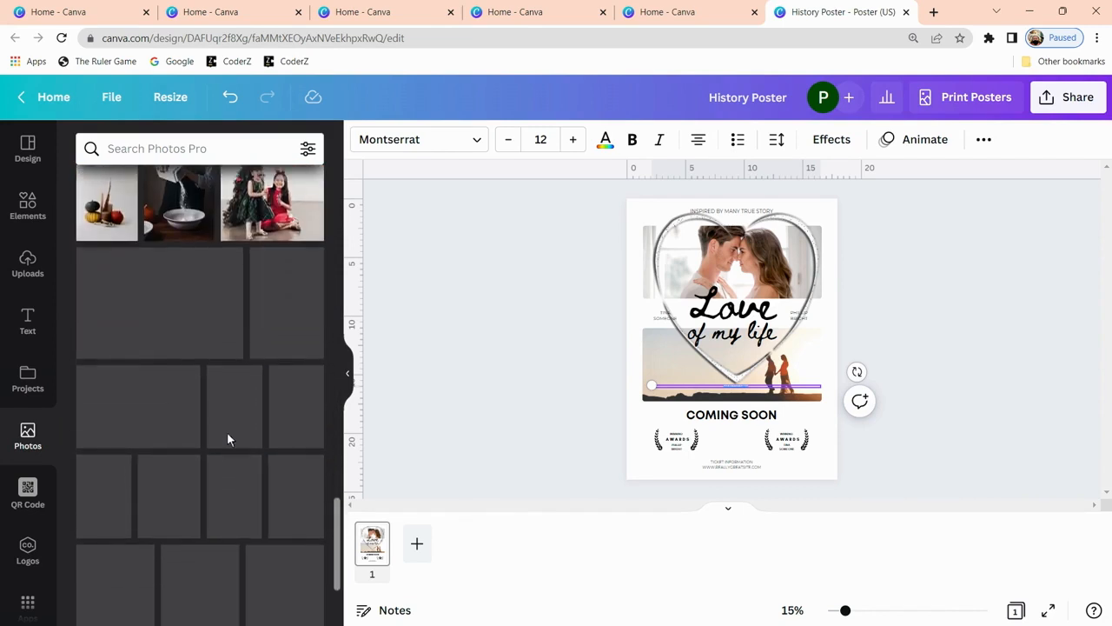
- Search the photos for "pig", add the piglet standing on straw, and move it down over the poster's lower half
click(199, 149)
text(pig)
key(Return)
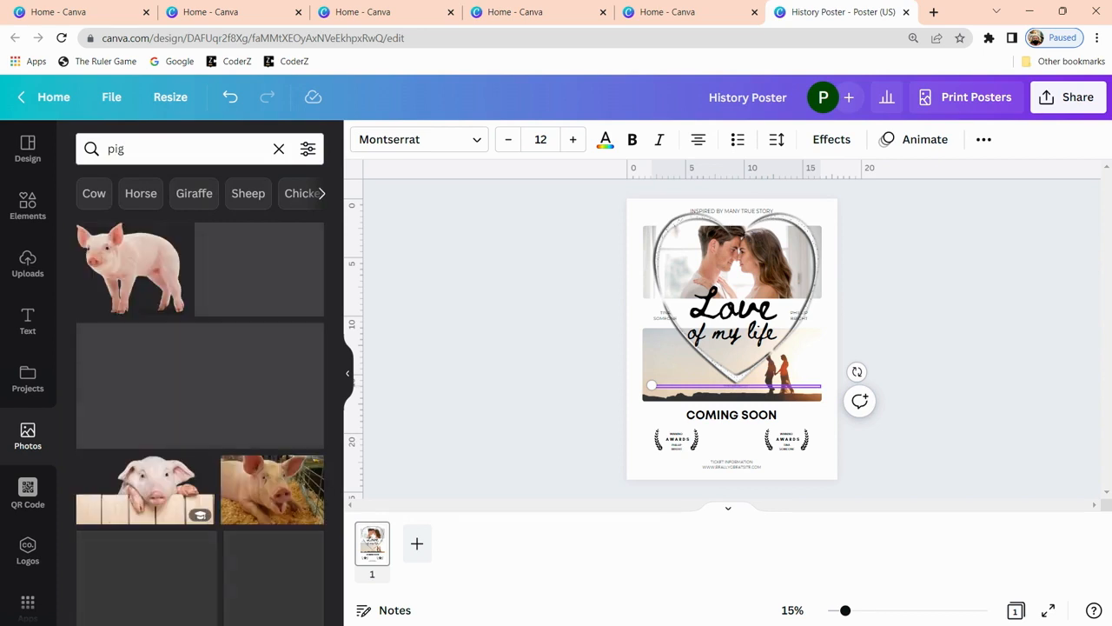
scroll(253, 296, down, 1)
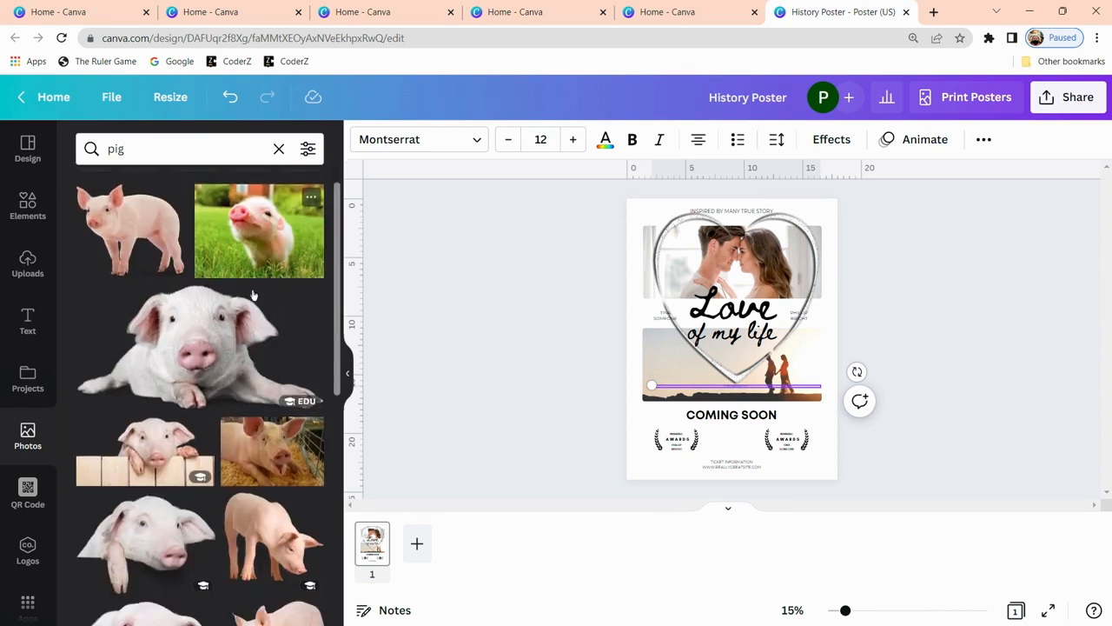
scroll(253, 295, down, 5)
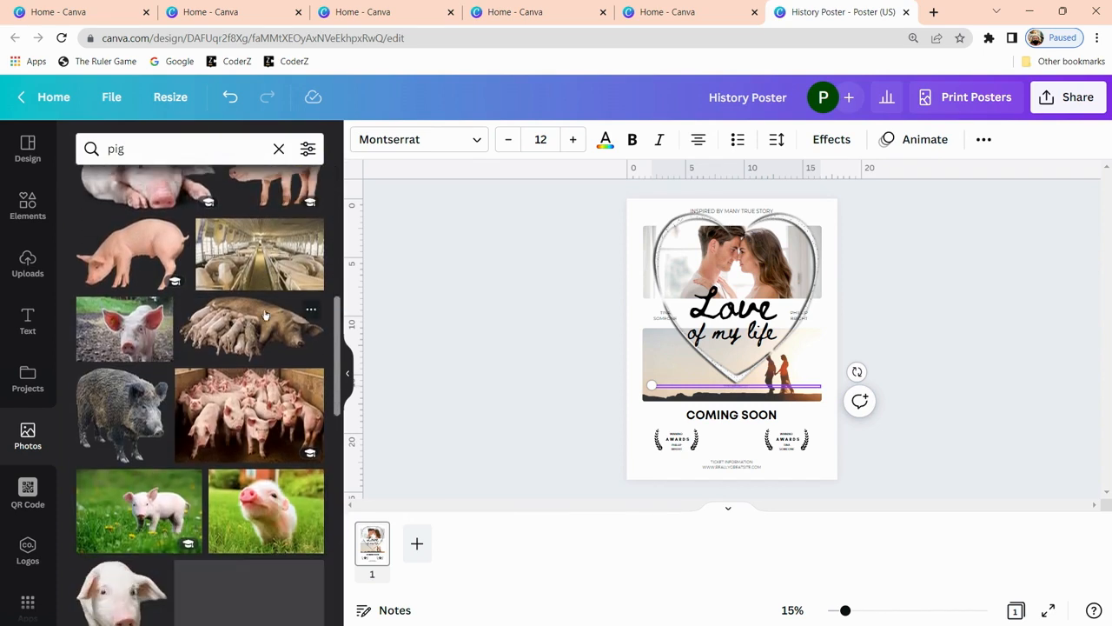
scroll(263, 319, down, 3)
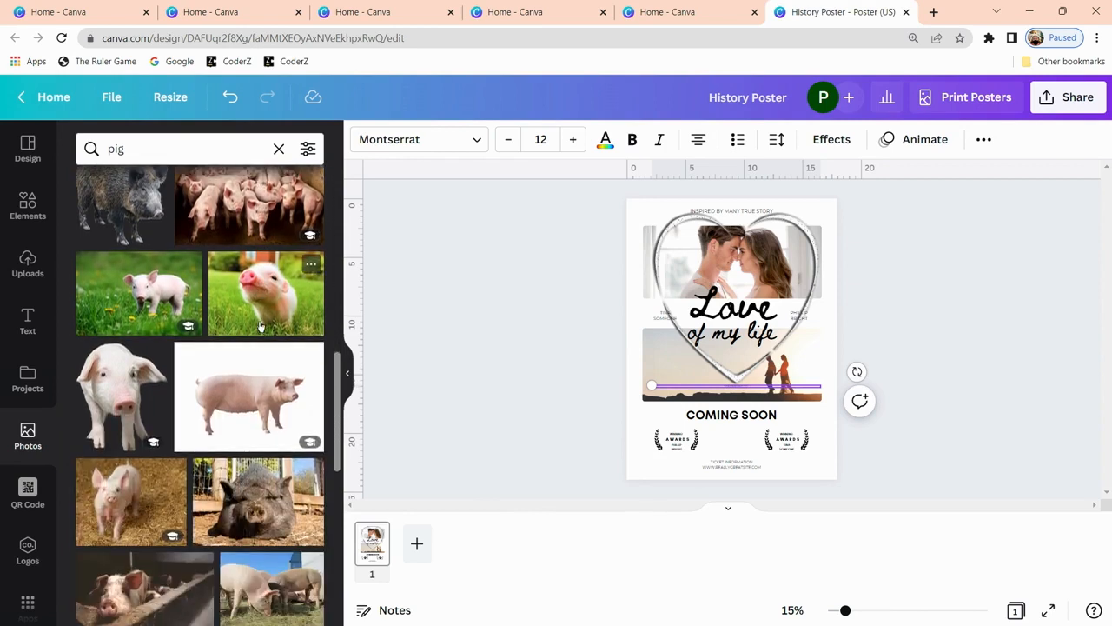
scroll(261, 326, down, 2)
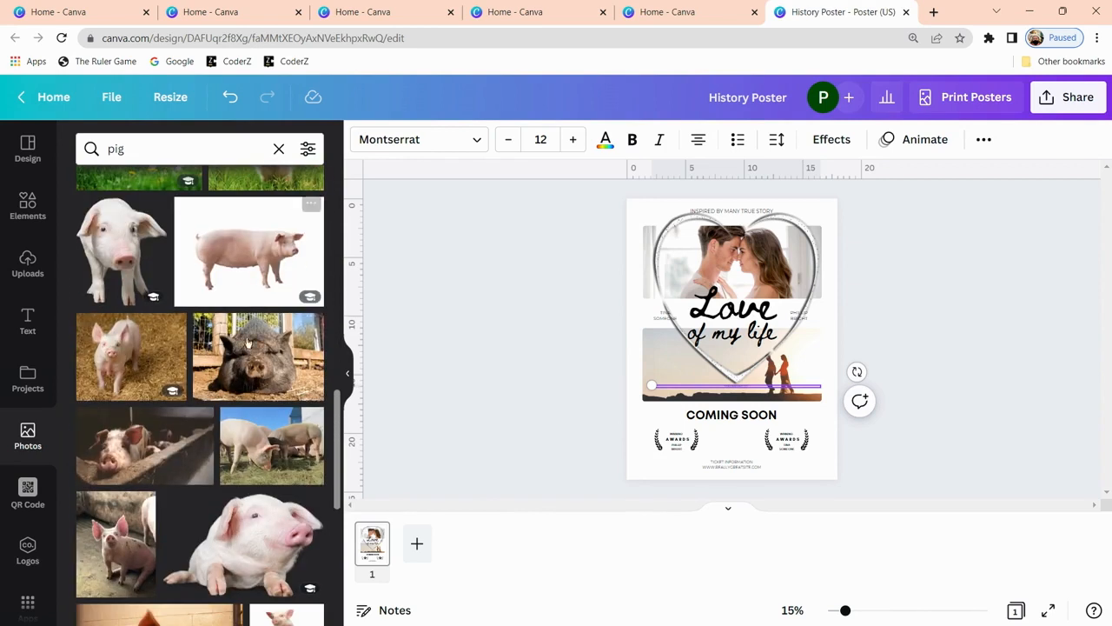
click(122, 355)
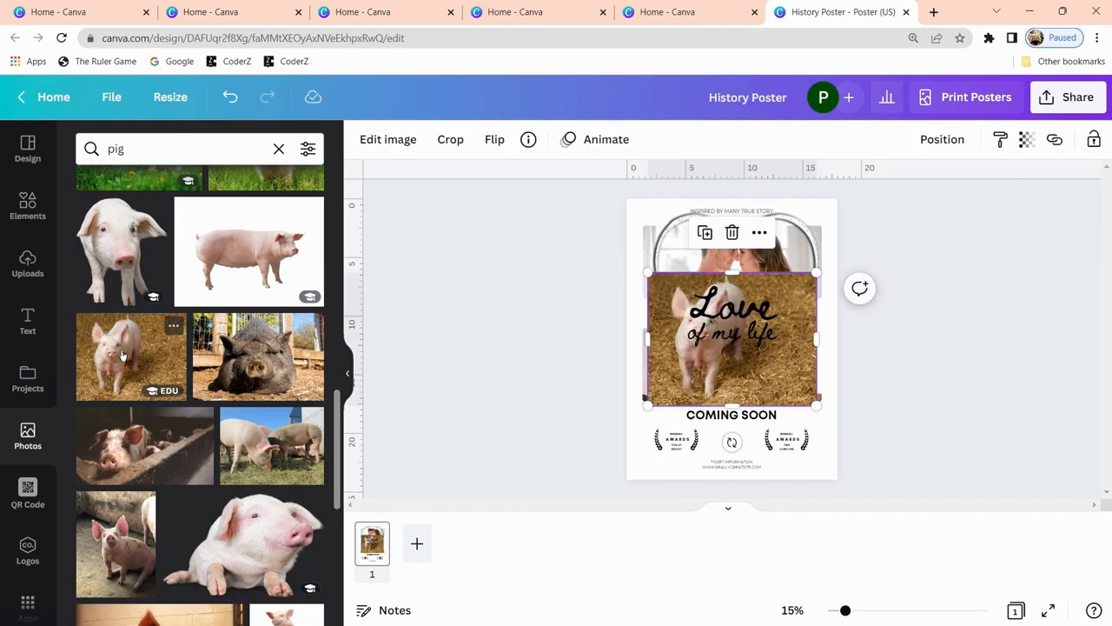
drag(776, 368, 775, 425)
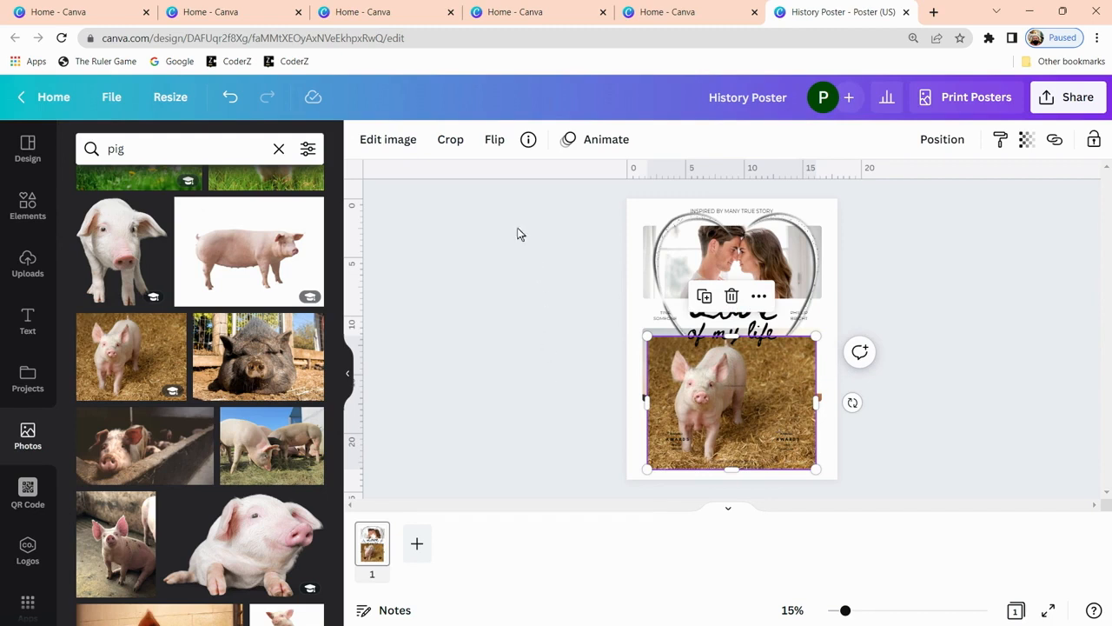
- Remove the background of the pig photo and crop away the empty area on the pig's right side
click(387, 141)
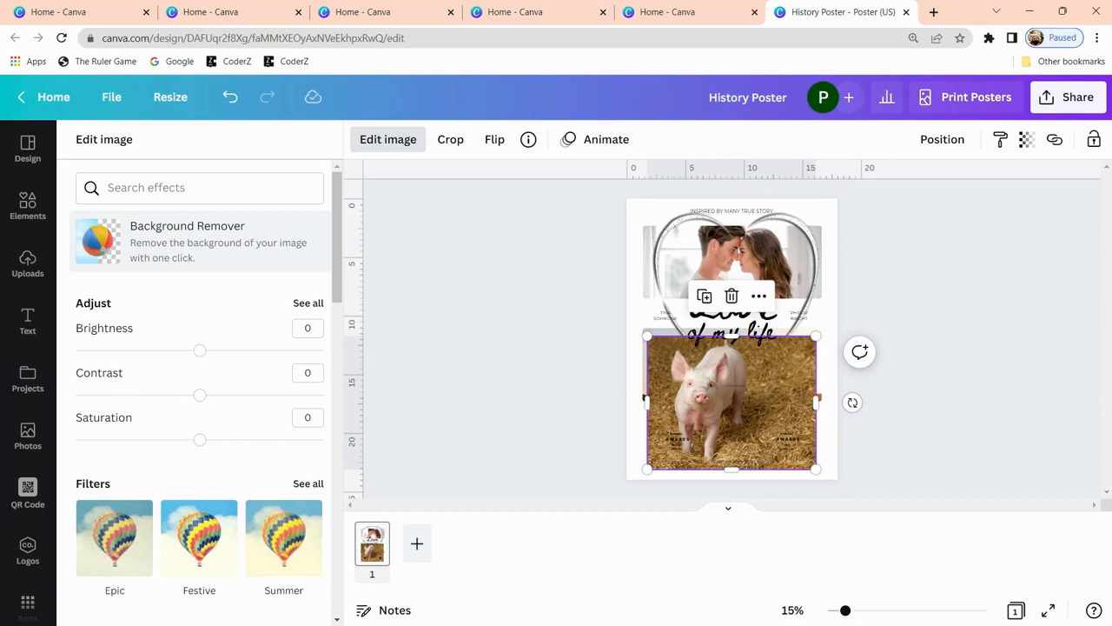
click(186, 241)
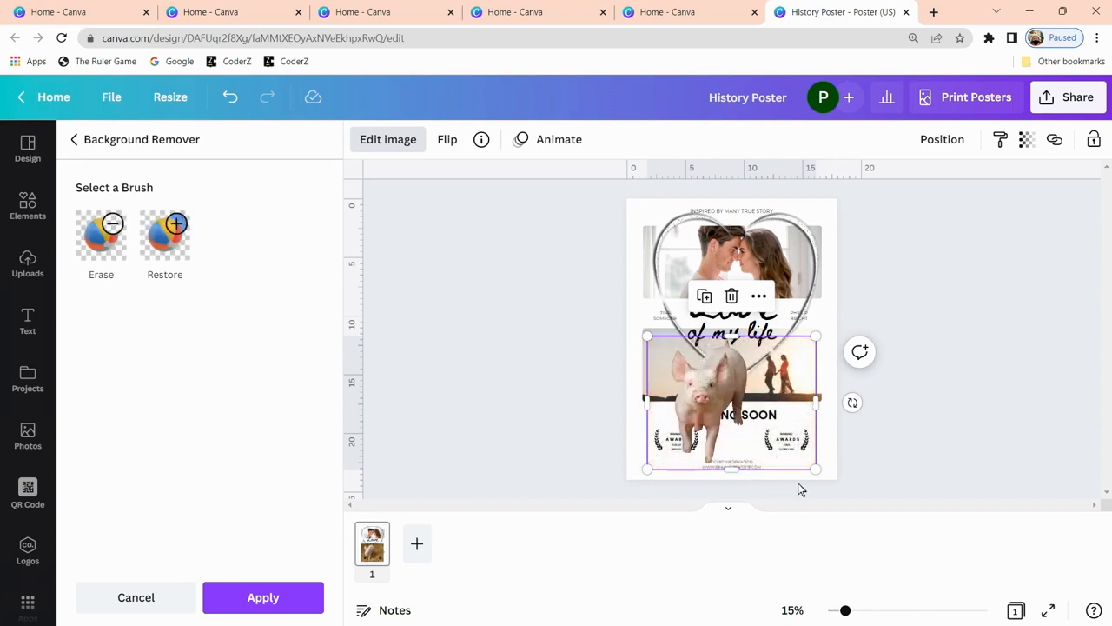
drag(816, 404, 764, 404)
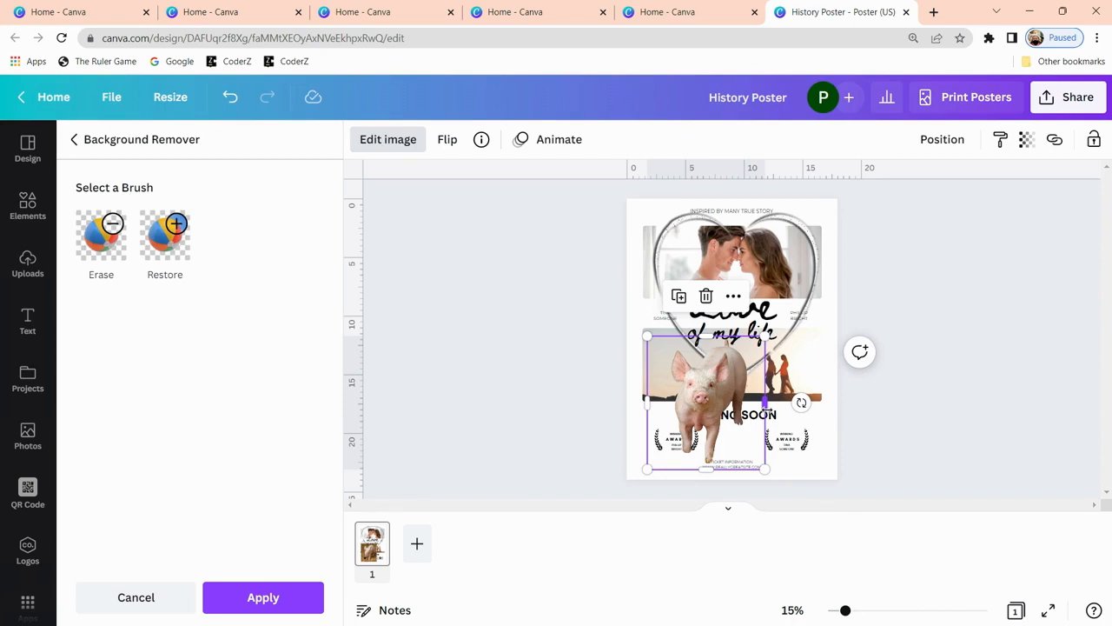
- Shrink the pig cutout and place it in the poster's lower-right corner over the award laurel, finishing its background removal
drag(712, 391, 778, 309)
drag(712, 249, 745, 291)
drag(778, 325, 796, 430)
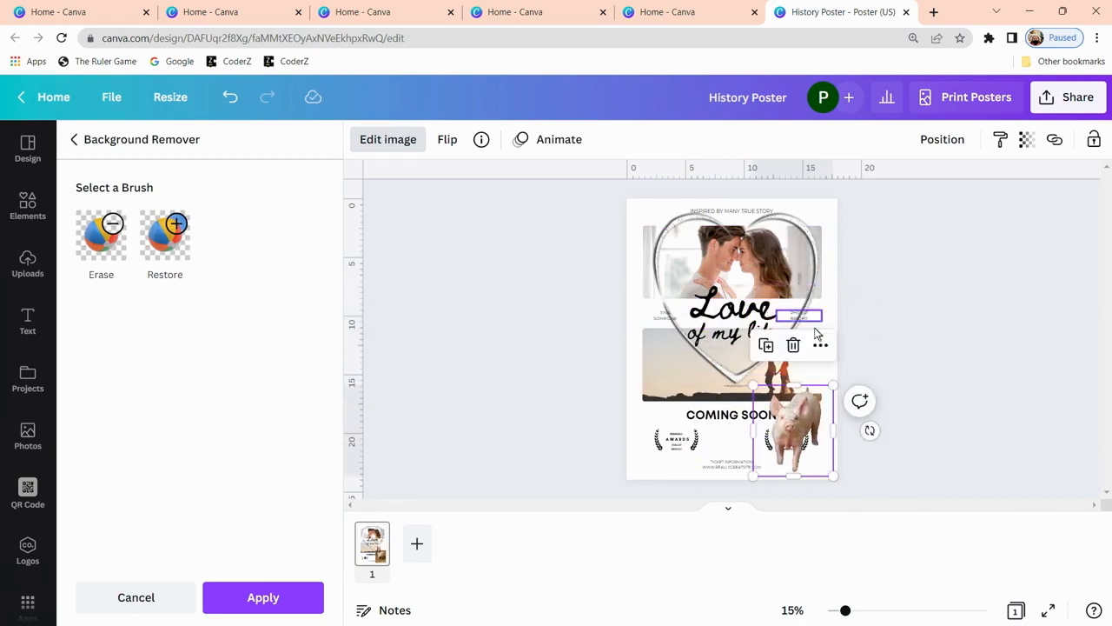
click(820, 344)
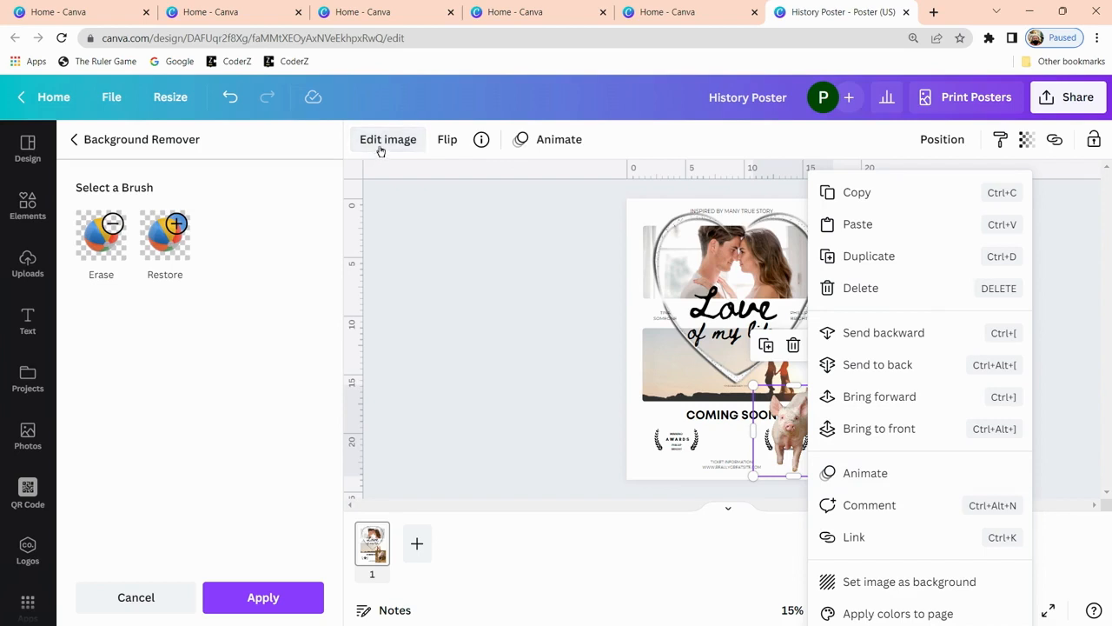
click(477, 372)
click(785, 417)
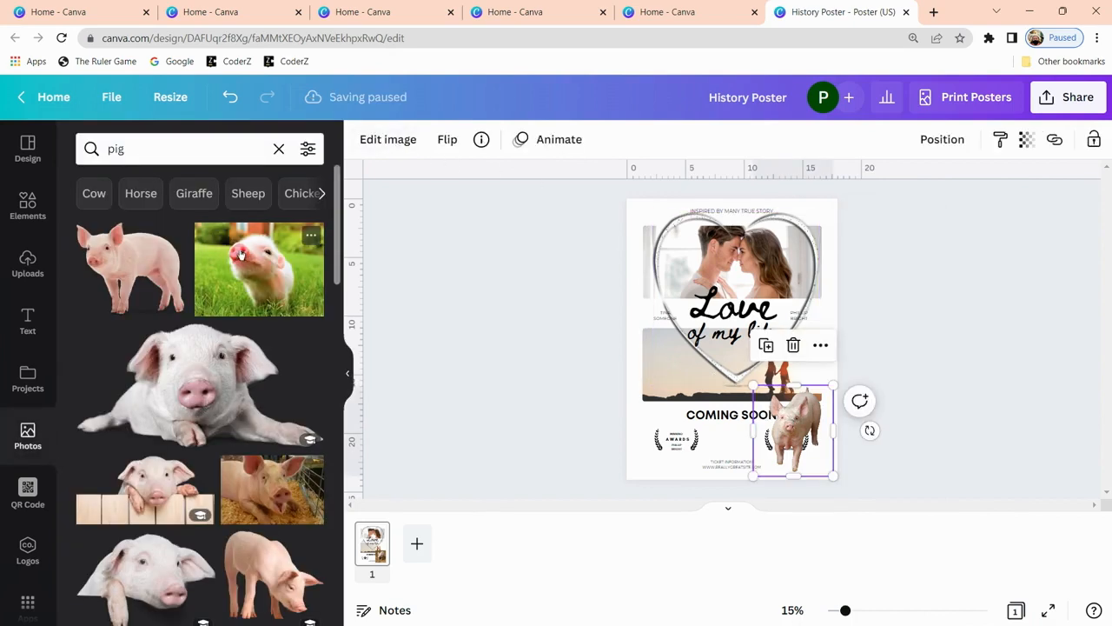
- Examine the image effects offered for the pig, including smartmockups, shadows, Photogenic filters and the additional suggested effects
click(374, 140)
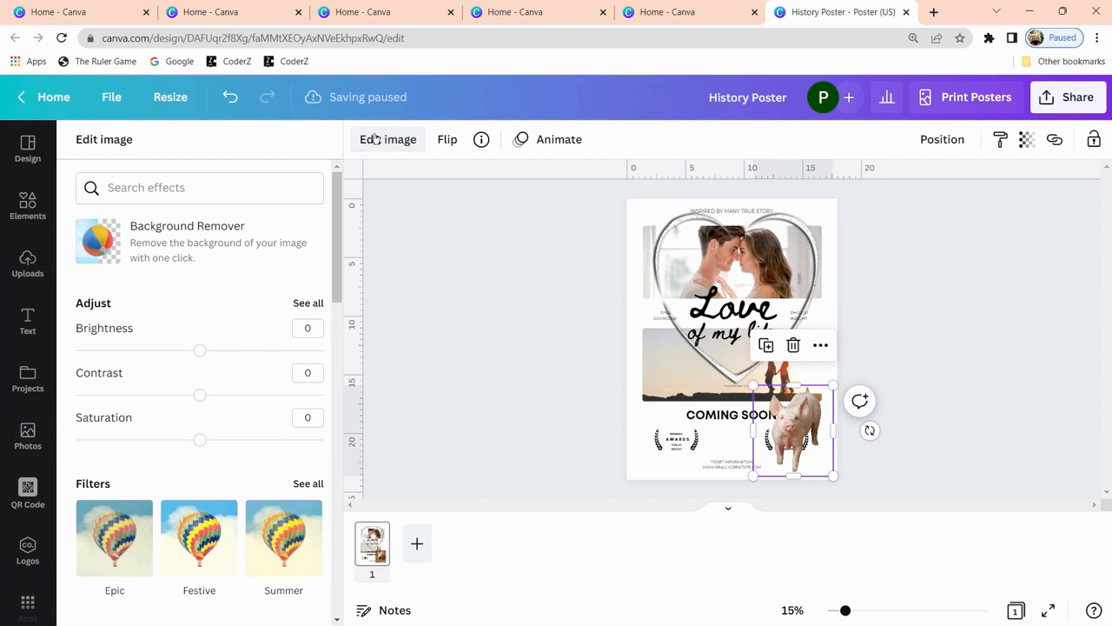
scroll(233, 403, down, 7)
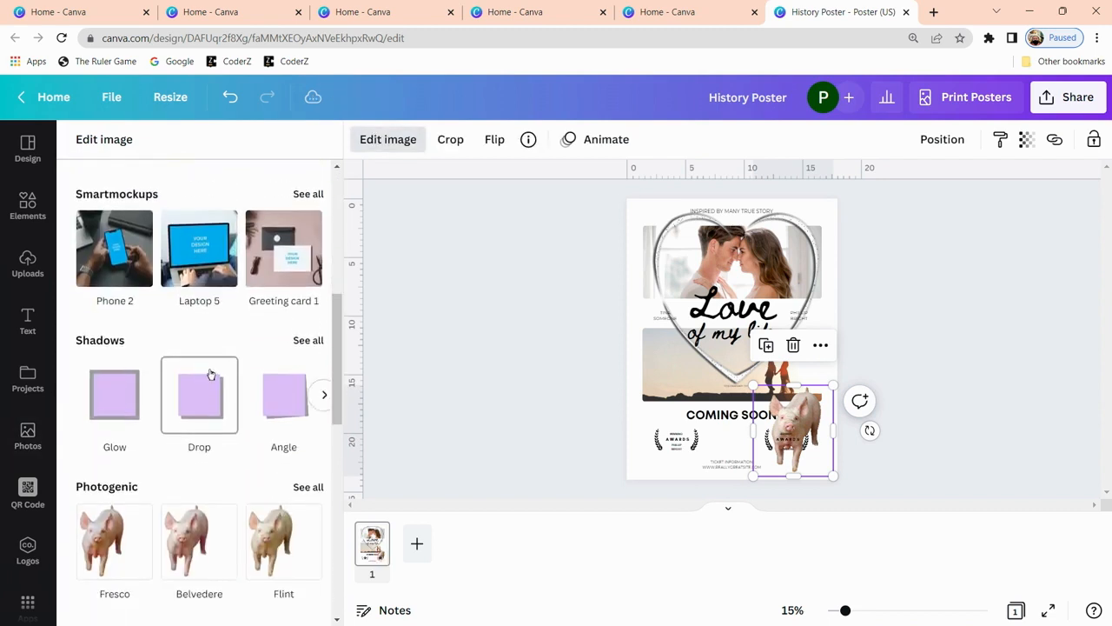
click(186, 378)
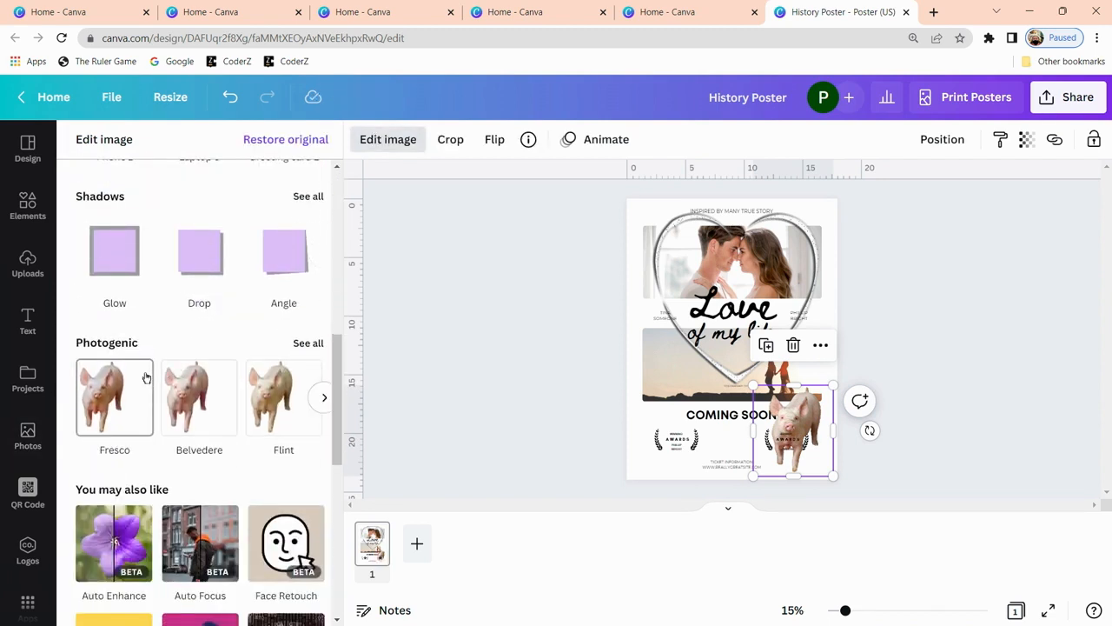
scroll(149, 372, down, 3)
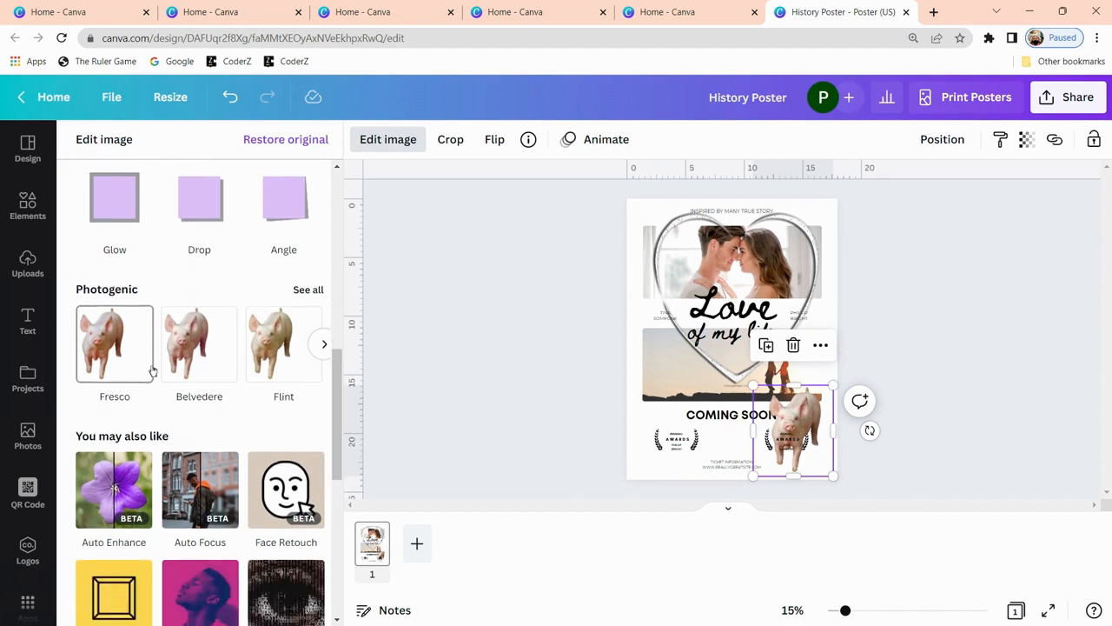
scroll(178, 385, down, 5)
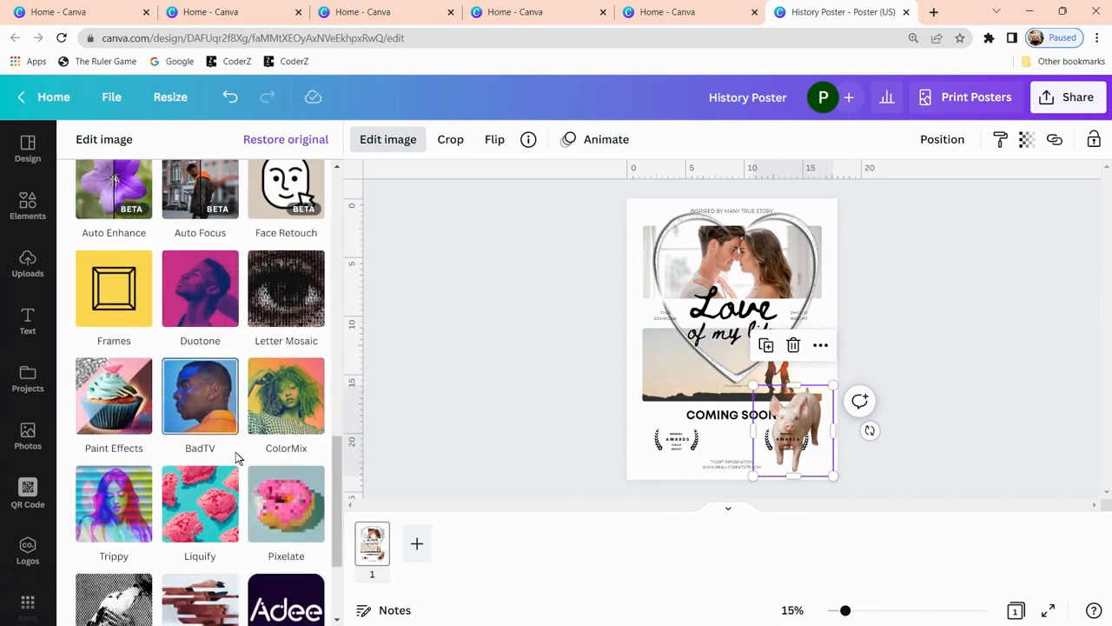
scroll(238, 455, down, 3)
scroll(241, 419, down, 1)
scroll(228, 434, up, 7)
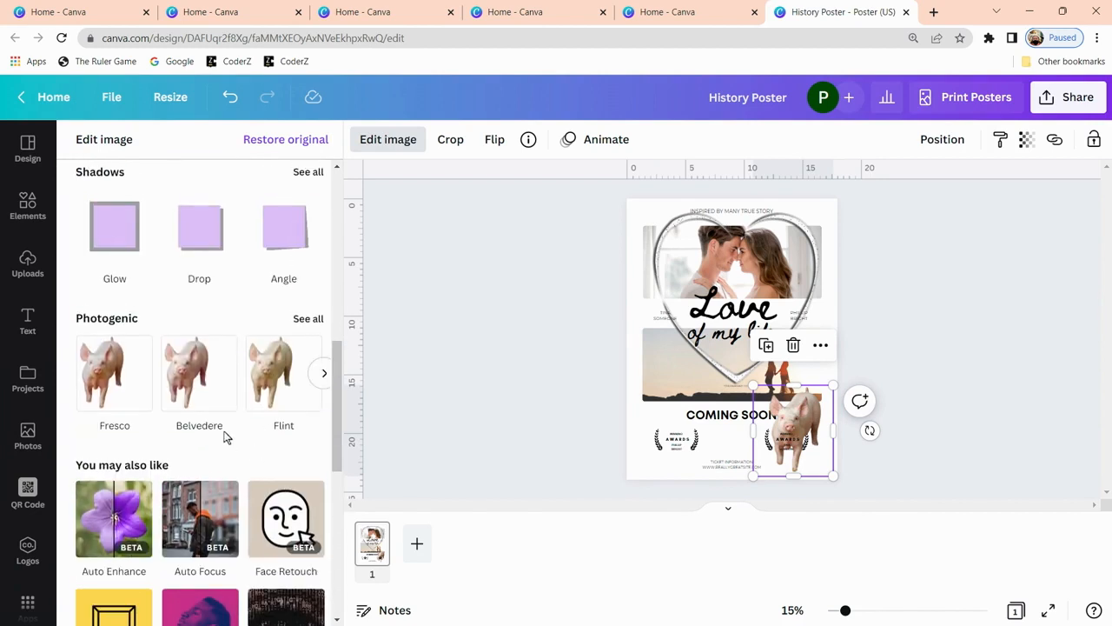
scroll(227, 435, up, 4)
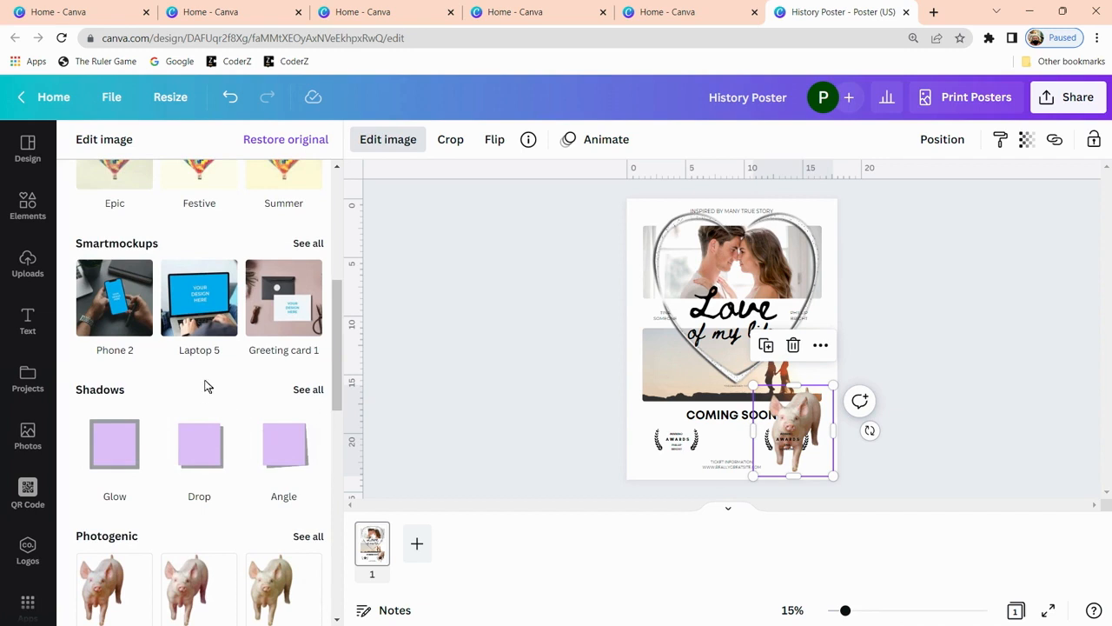
- Look through the QR Code and Logos sections and the popular and creative apps available for the design
click(28, 491)
click(28, 550)
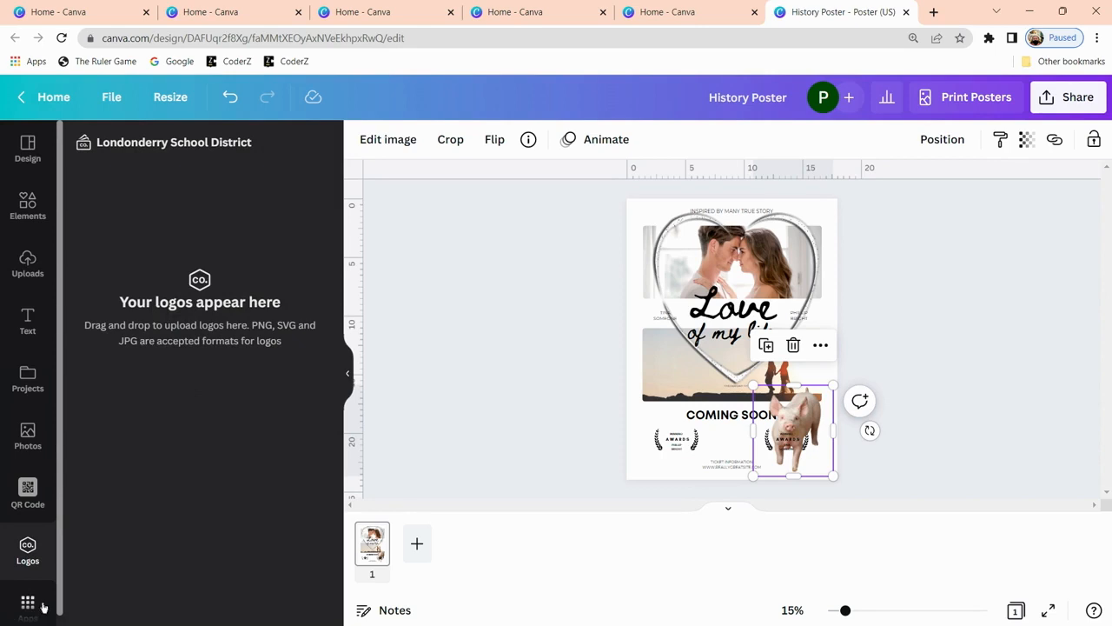
scroll(39, 600, down, 1)
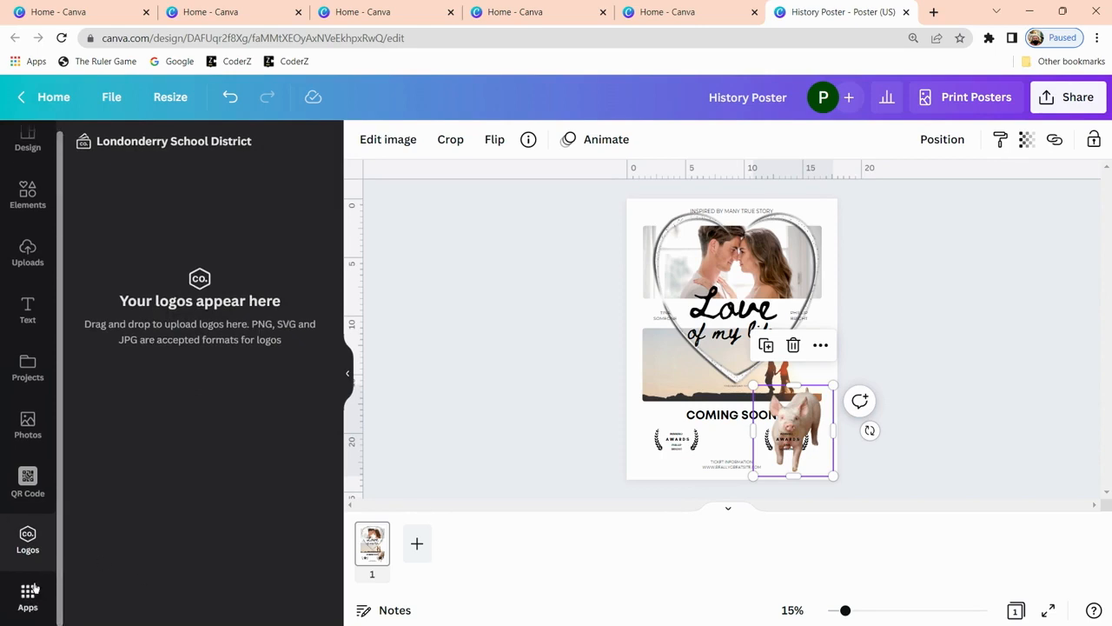
click(29, 594)
scroll(244, 358, down, 2)
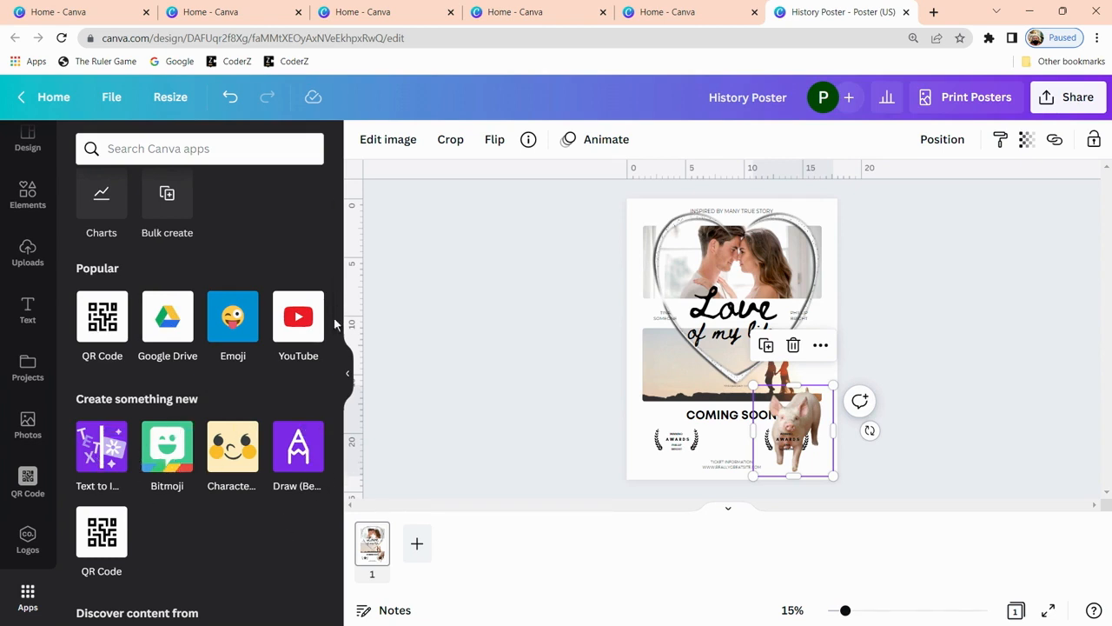
- Look through the remaining app categories, including Discover content from, Import your media and Other apps
scroll(248, 456, down, 3)
scroll(257, 414, down, 6)
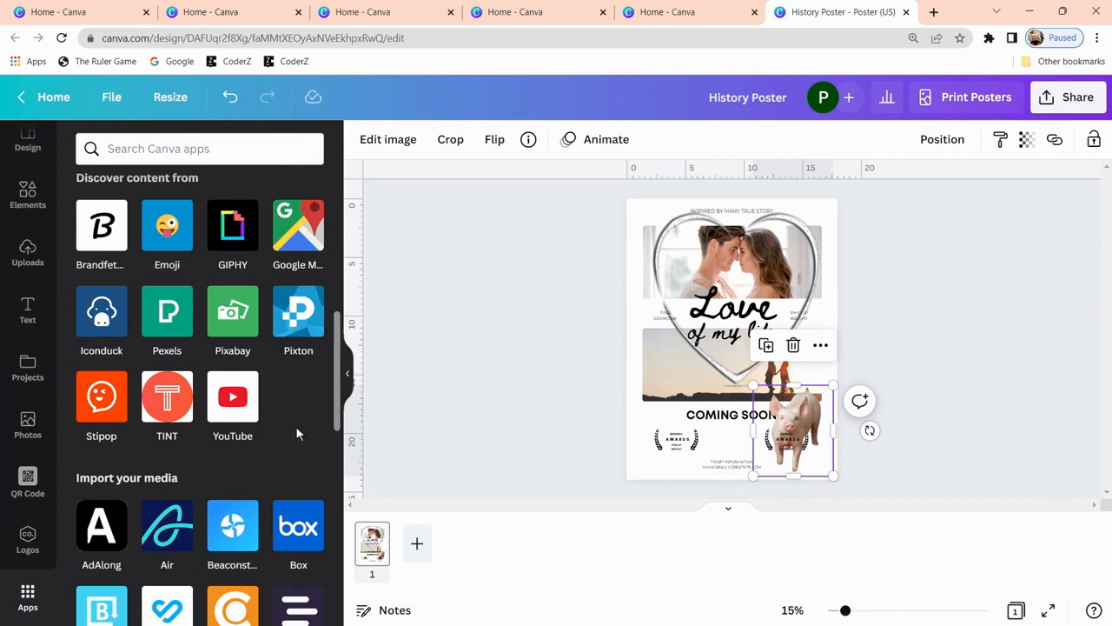
scroll(304, 395, down, 4)
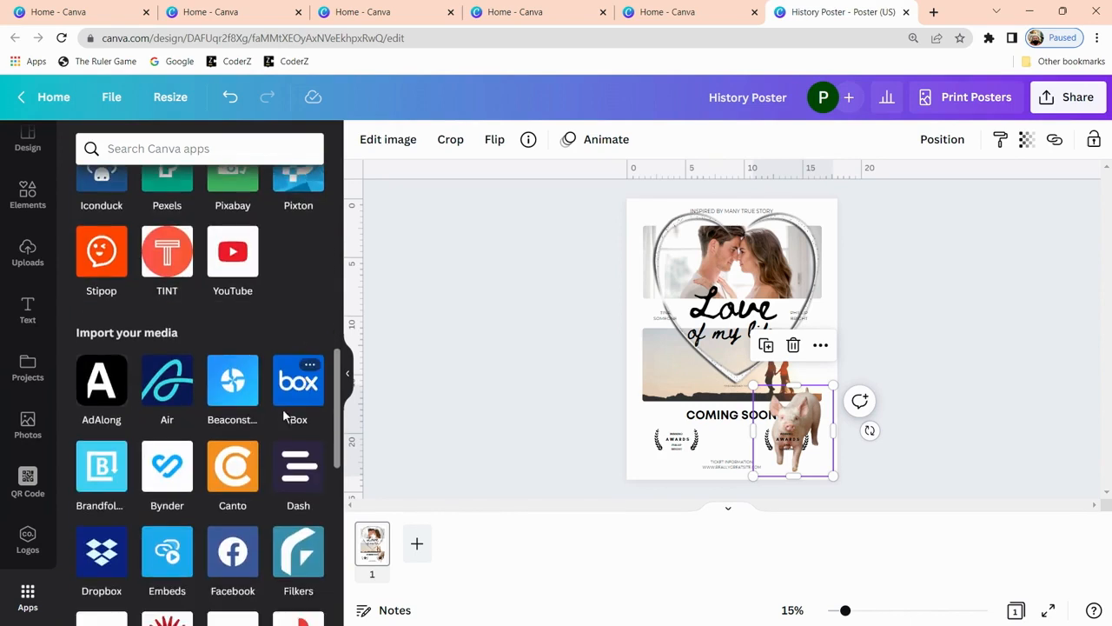
scroll(256, 462, down, 3)
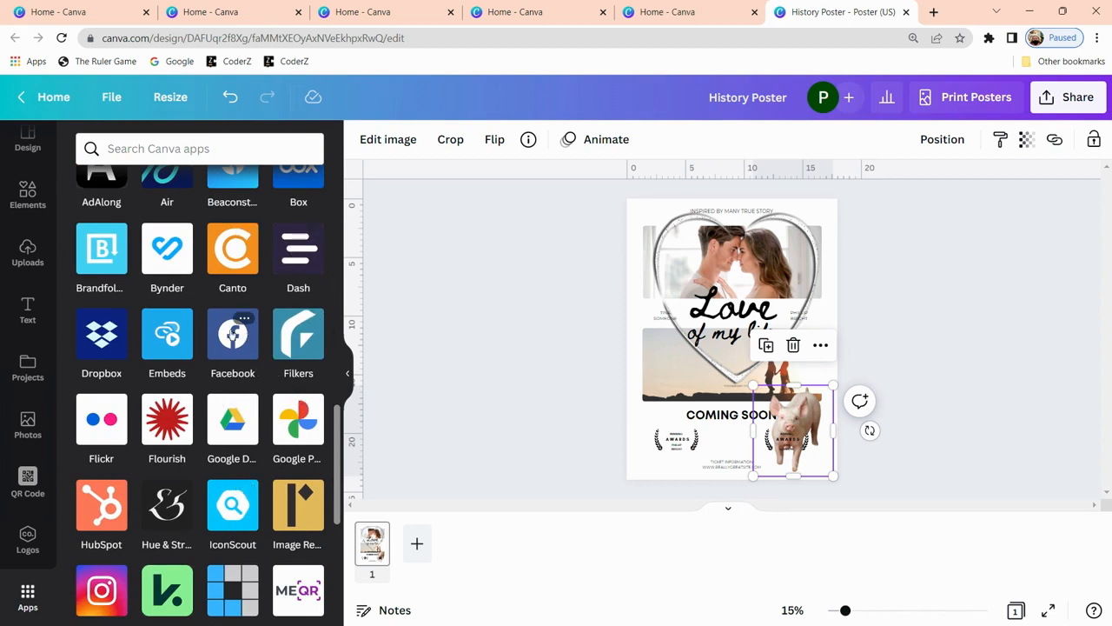
scroll(233, 335, down, 3)
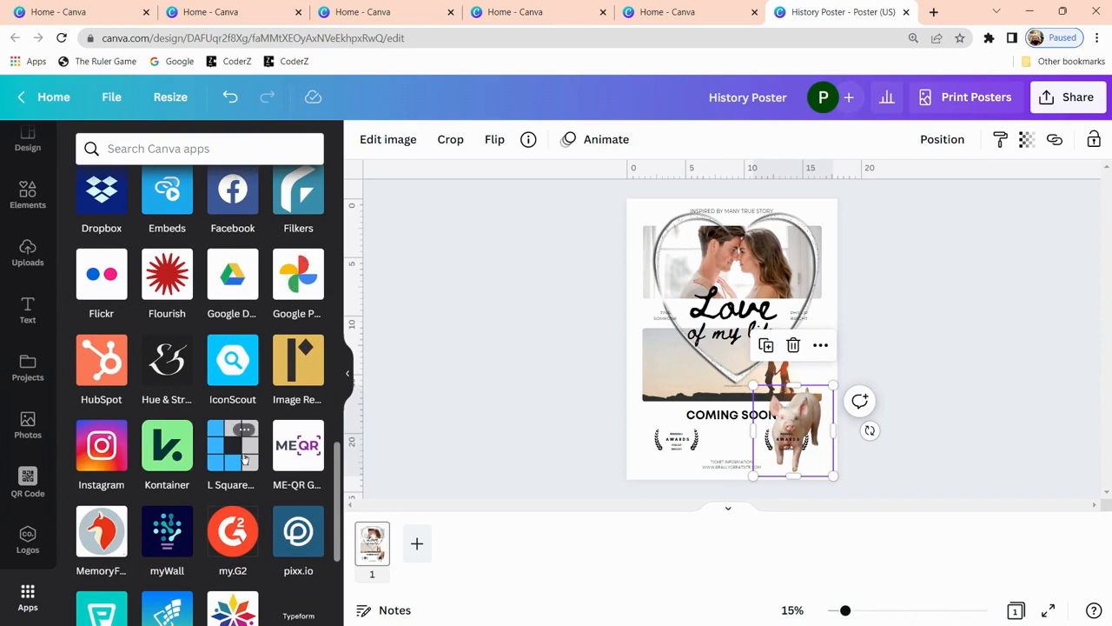
scroll(205, 337, down, 3)
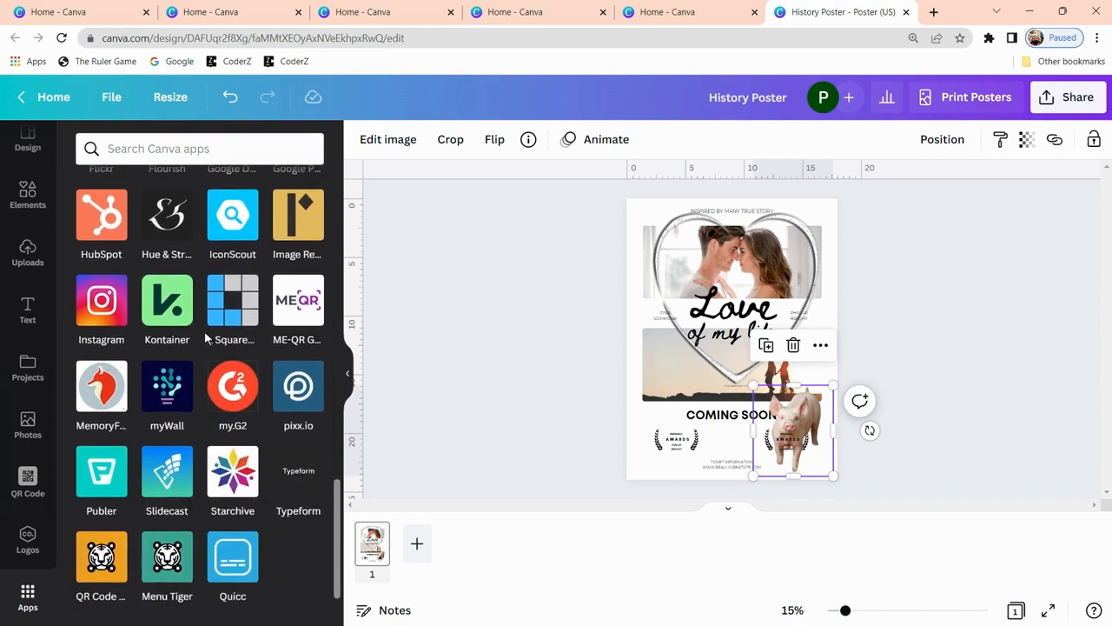
scroll(205, 347, down, 3)
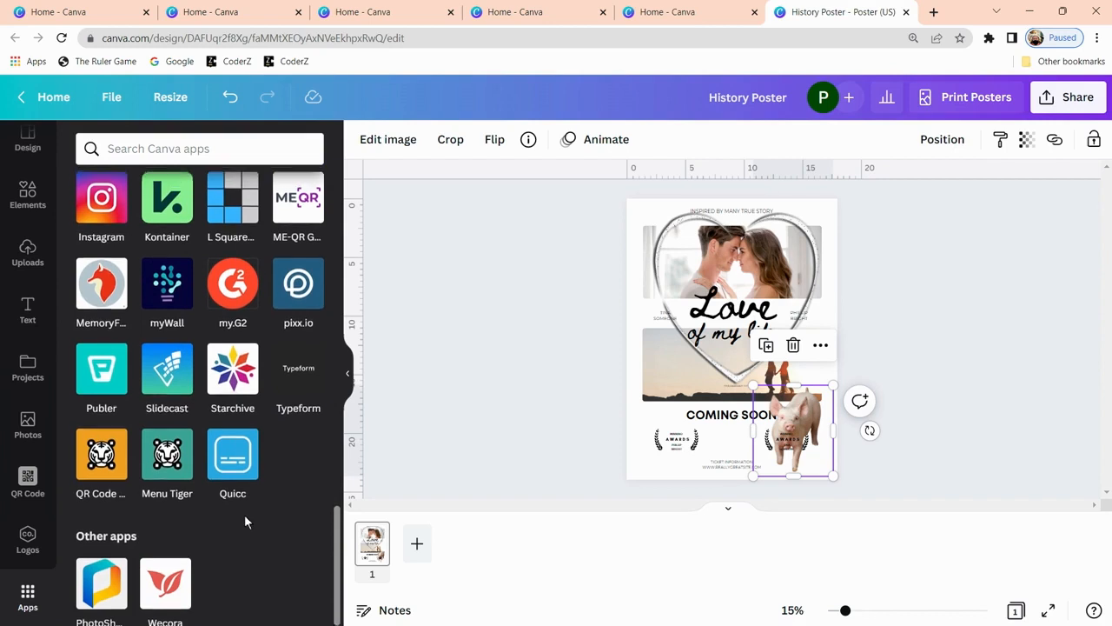
scroll(244, 515, up, 2)
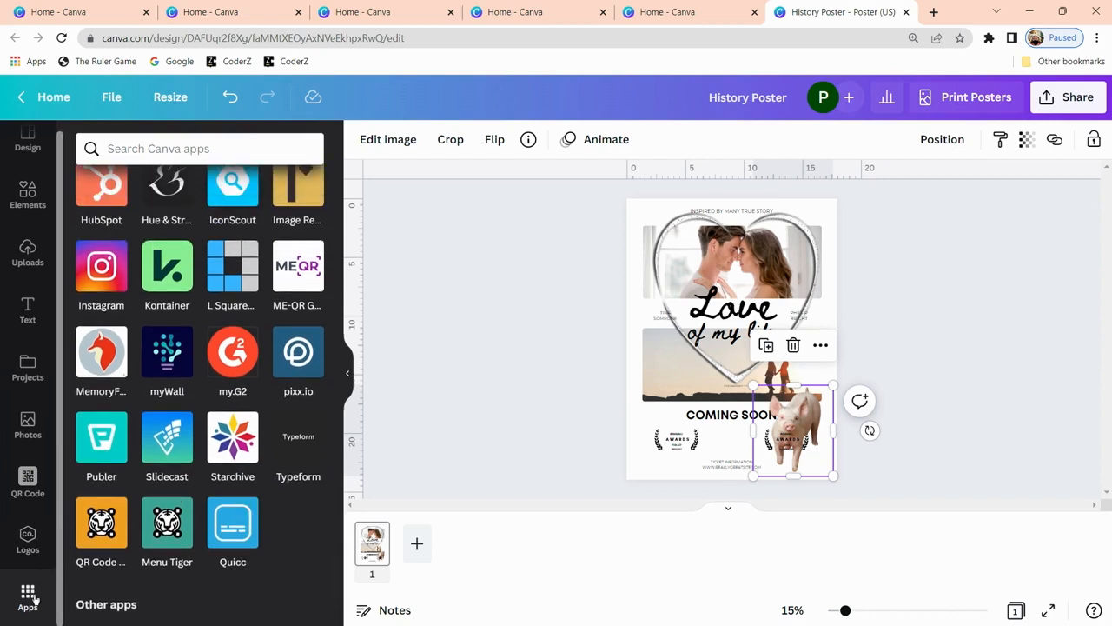